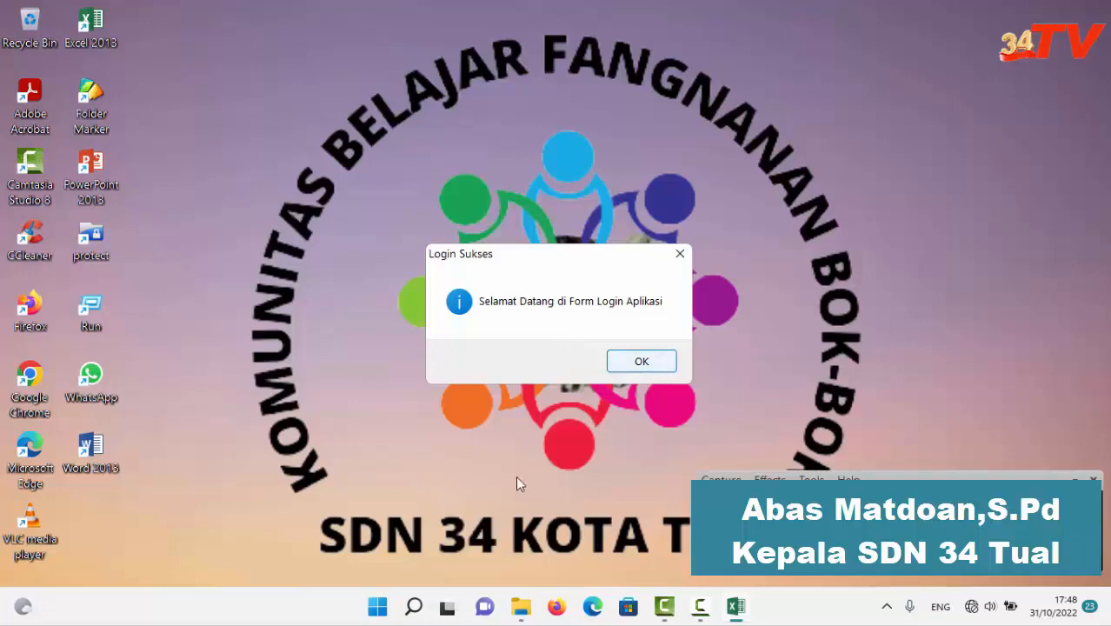
# Step: Dismiss the login welcome message and review the cover's school identity fields, from school name to academic year
pyautogui.click(639, 364)
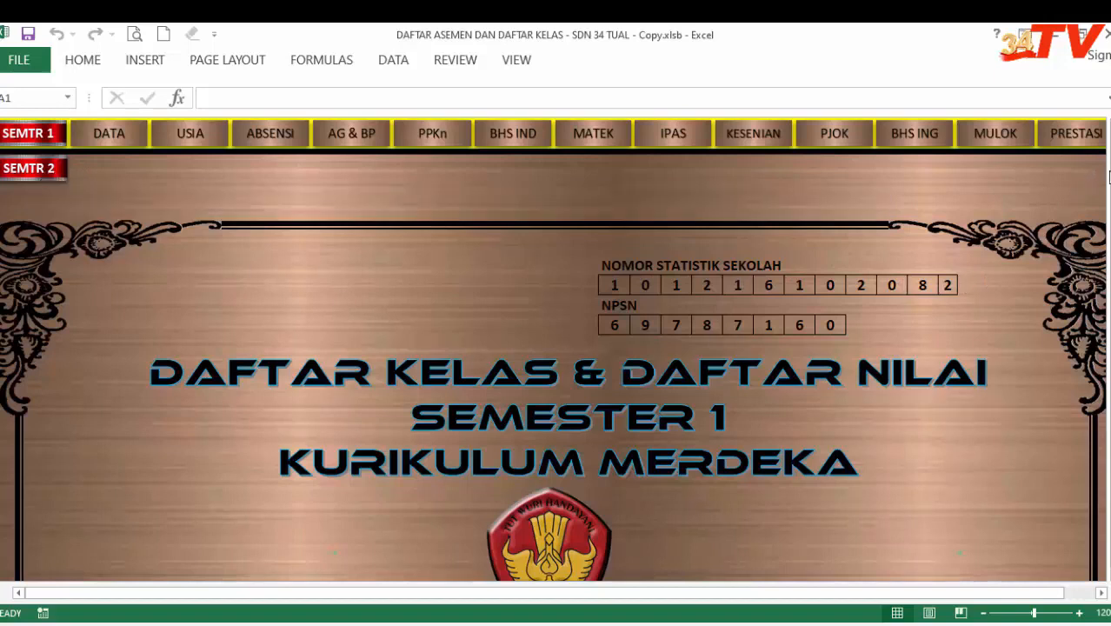
pyautogui.moveTo(1109, 164); pyautogui.dragTo(1110, 172)
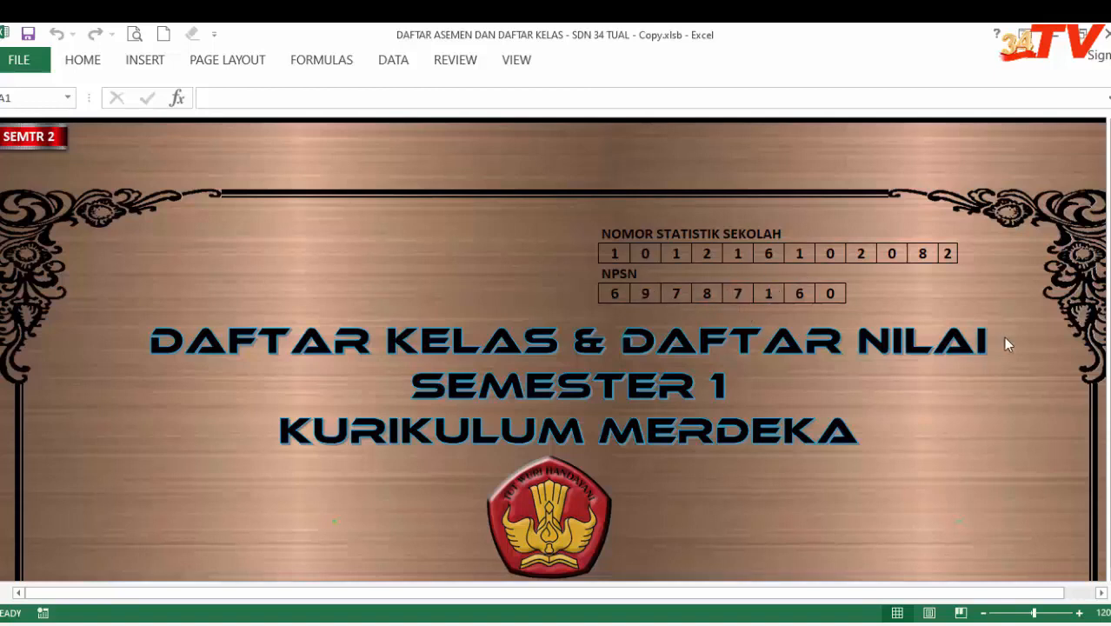
pyautogui.moveTo(1107, 193); pyautogui.dragTo(1109, 460)
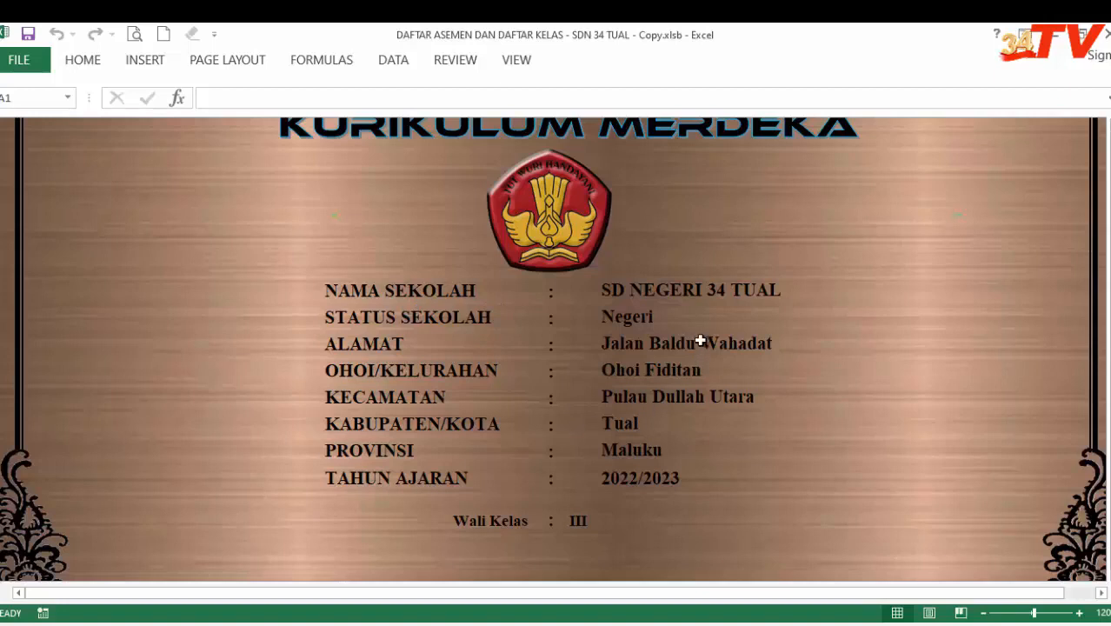
pyautogui.click(718, 287)
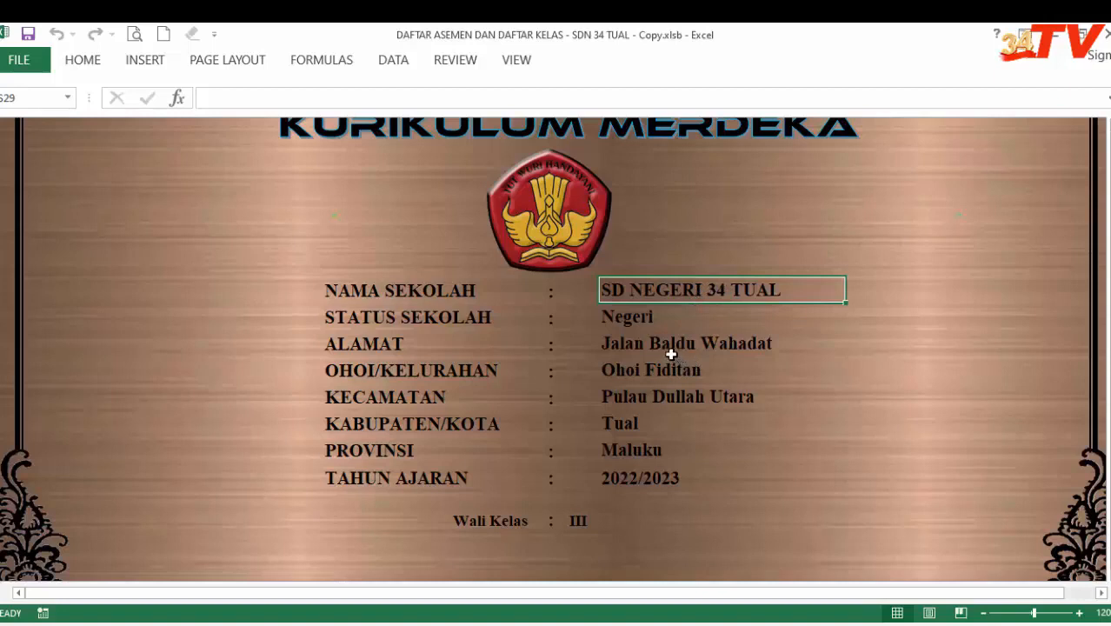
pyautogui.click(632, 322)
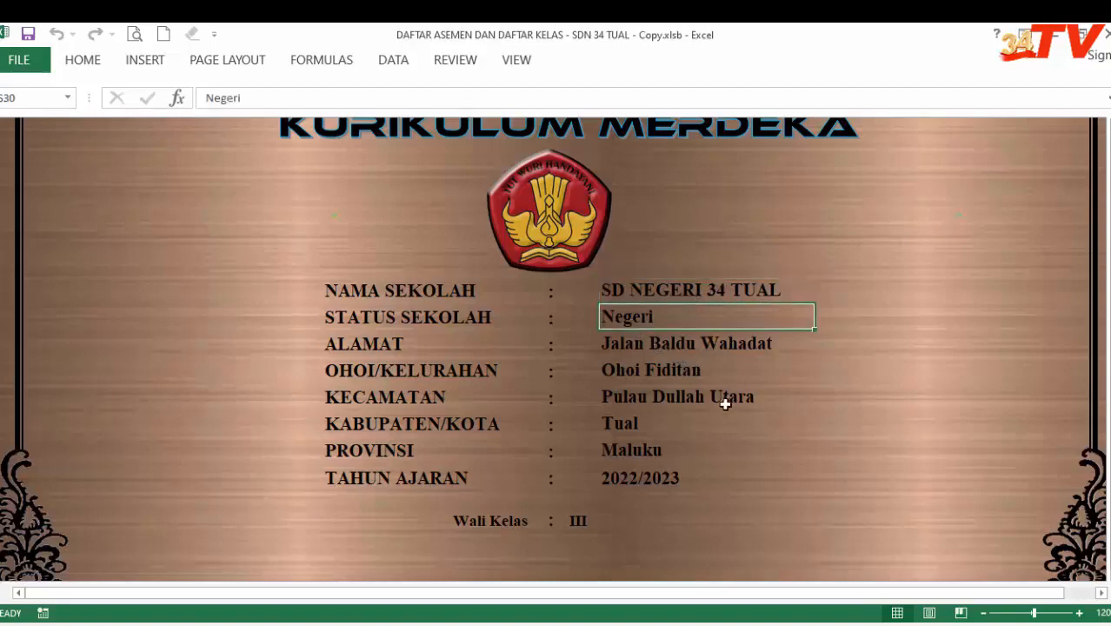
pyautogui.click(664, 356)
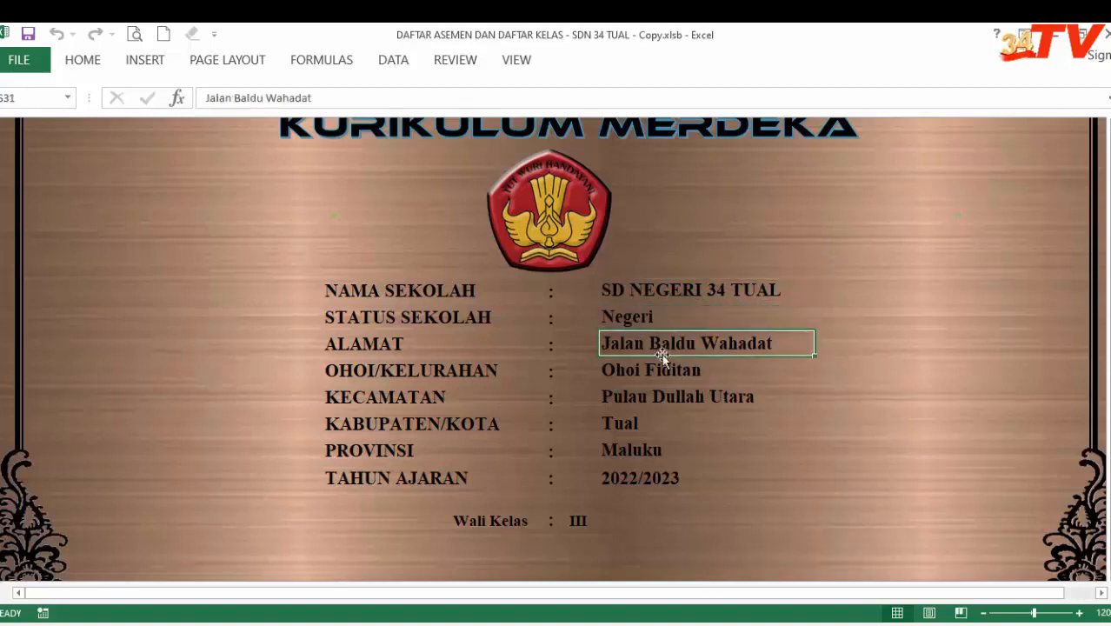
pyautogui.click(663, 369)
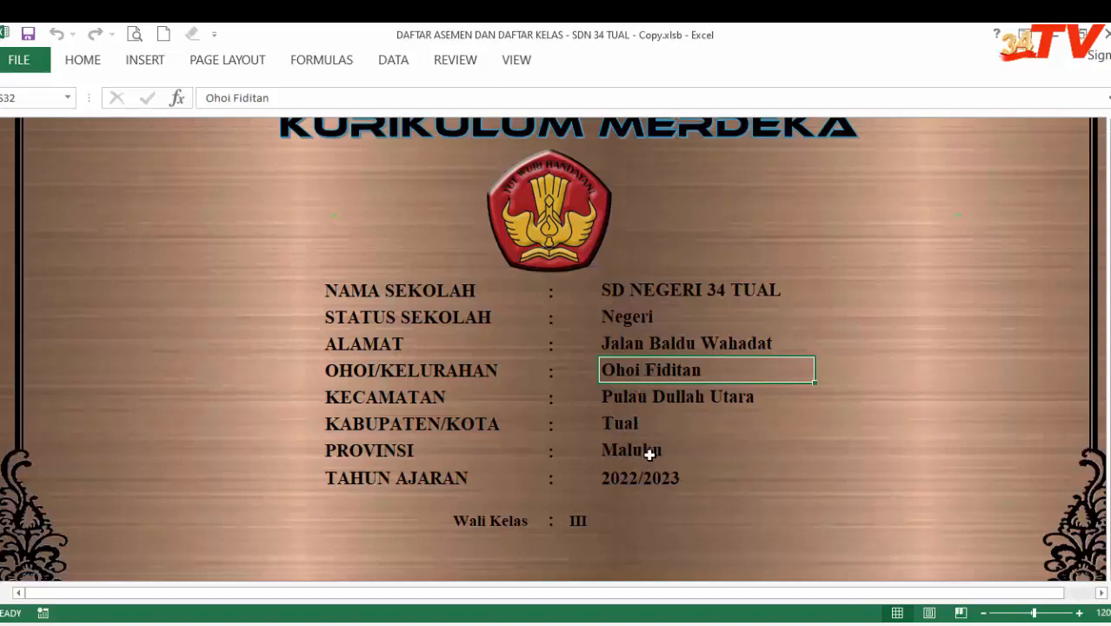
pyautogui.click(651, 400)
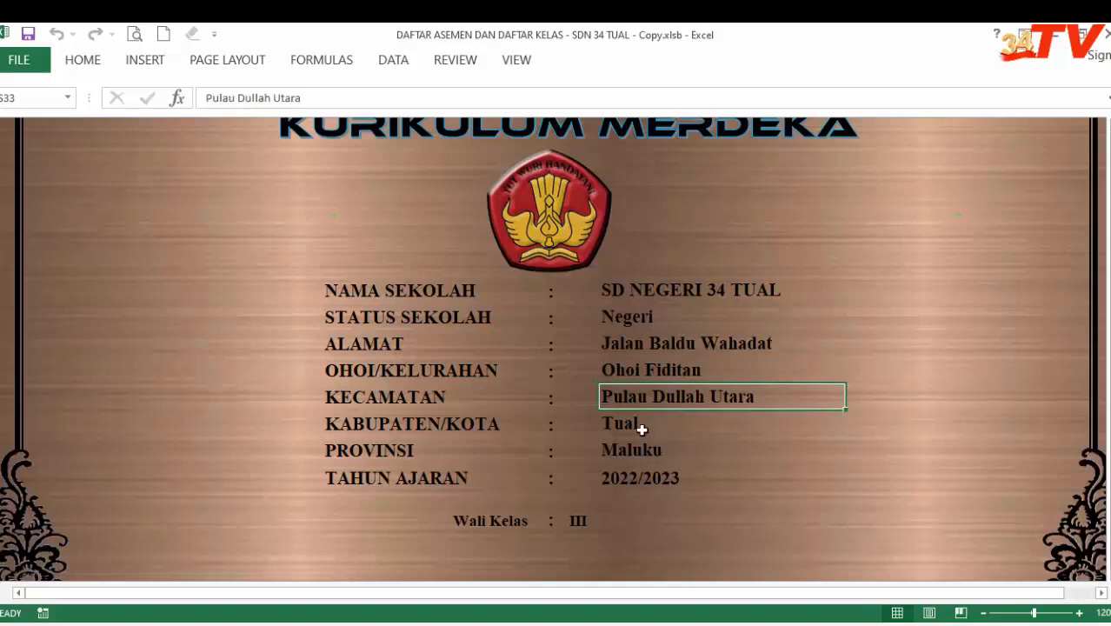
pyautogui.click(641, 427)
pyautogui.click(657, 452)
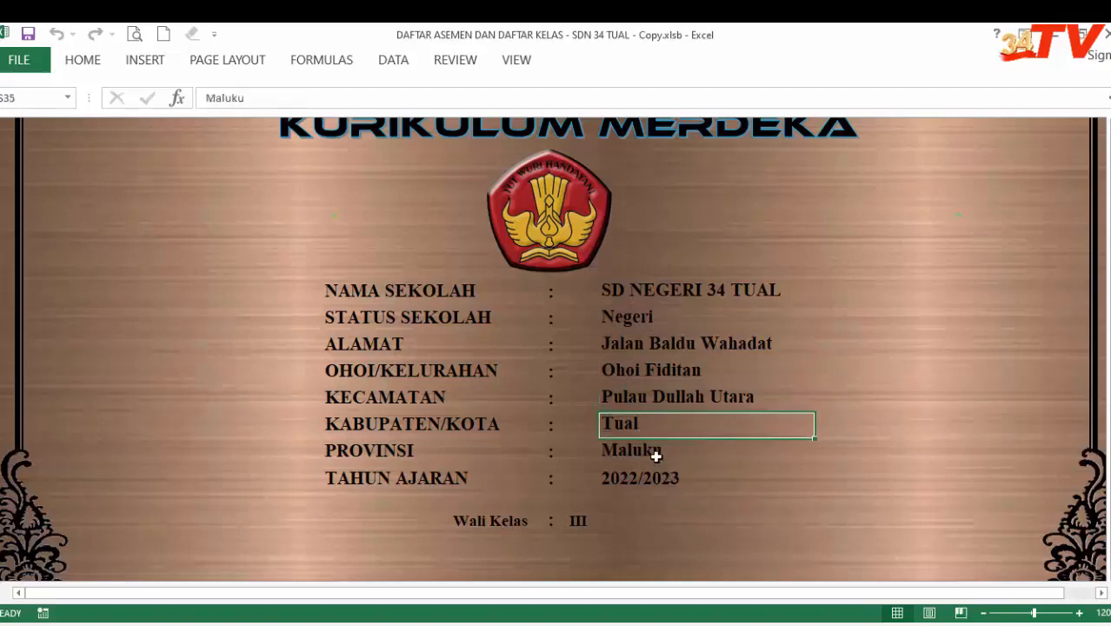
pyautogui.click(615, 478)
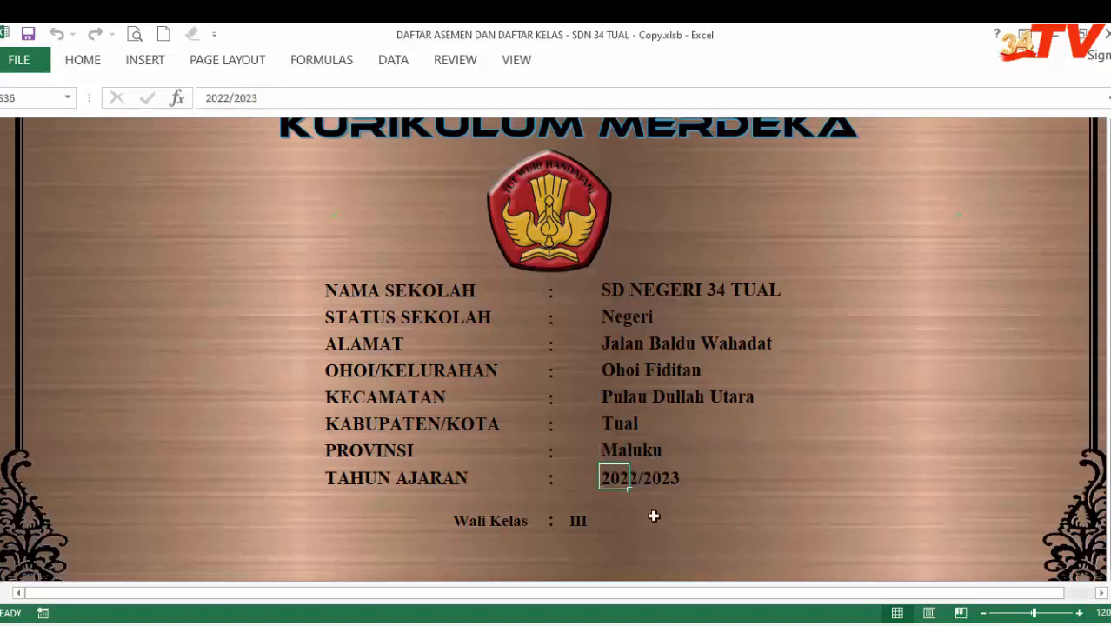
# Step: Review the Wali Kelas class entry and the homeroom teacher's name and NIP at the end of the cover
pyautogui.click(518, 520)
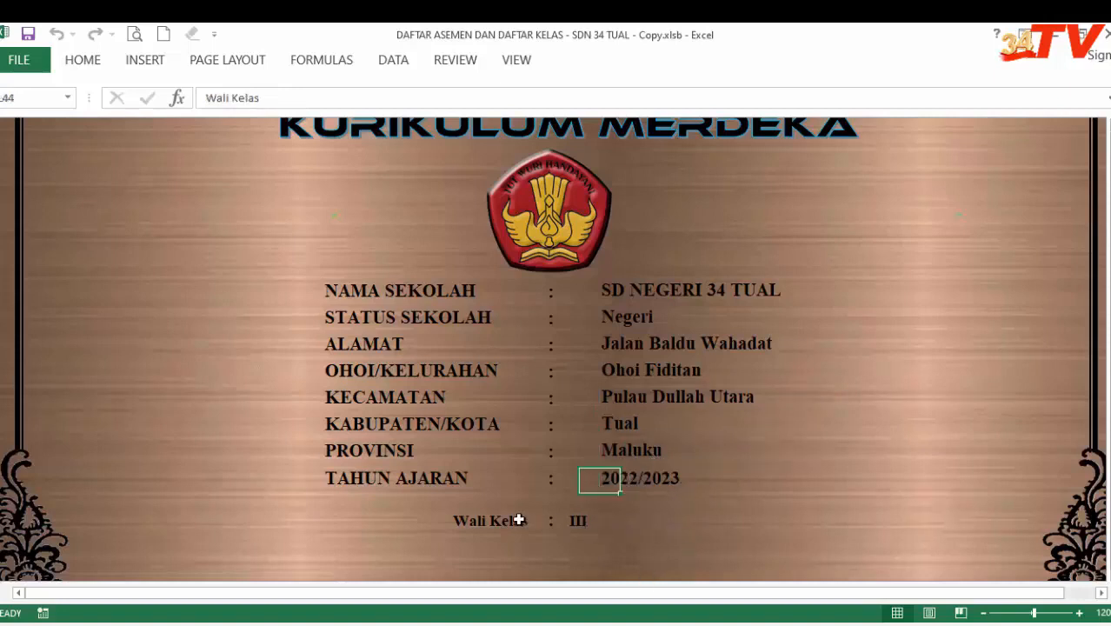
pyautogui.scroll(-3, 692, 440)
pyautogui.click(609, 364)
pyautogui.click(582, 361)
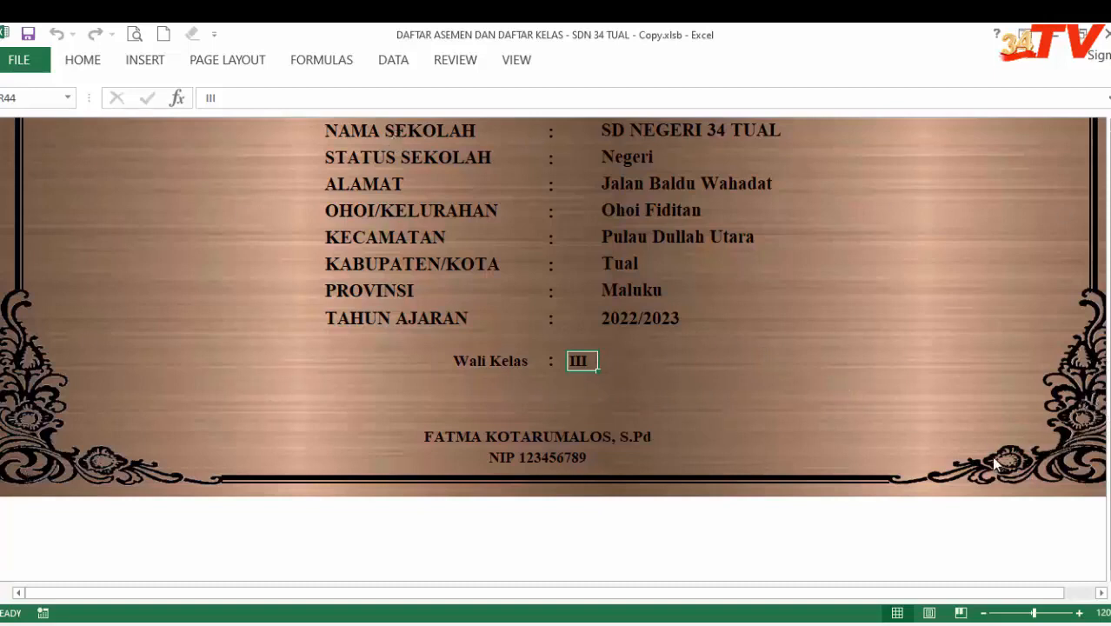
pyautogui.click(531, 437)
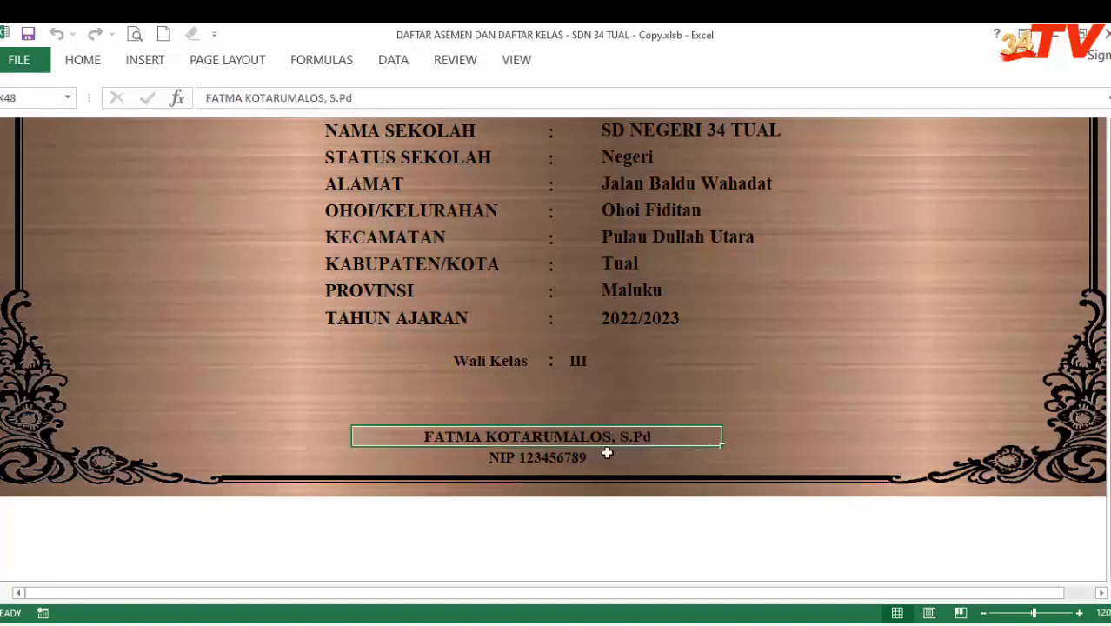
pyautogui.click(556, 459)
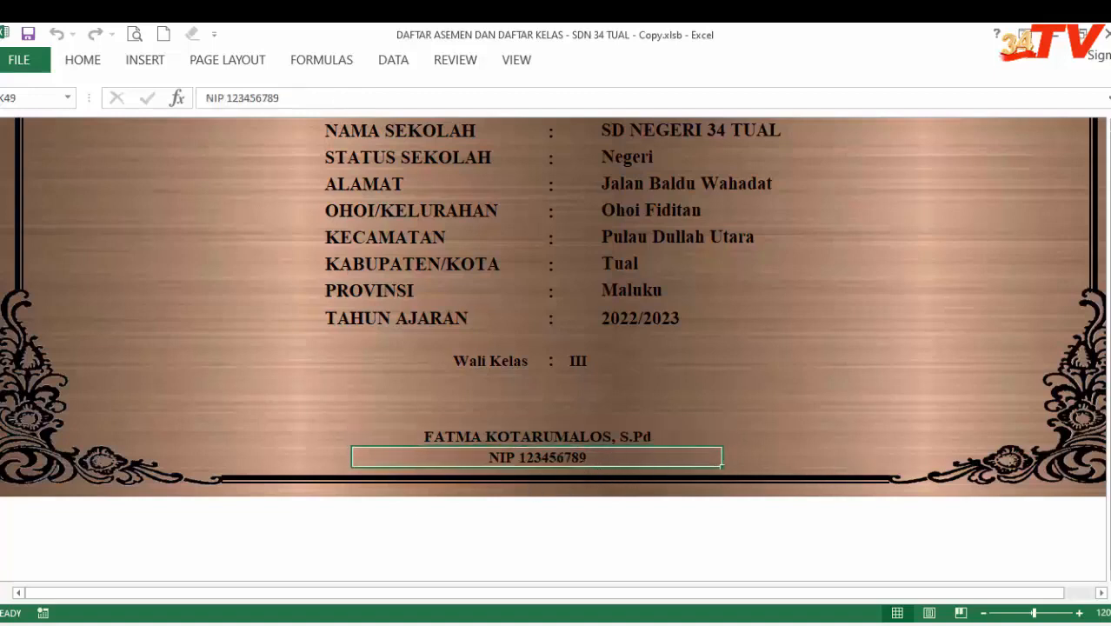
pyautogui.scroll(10, 1087, 278)
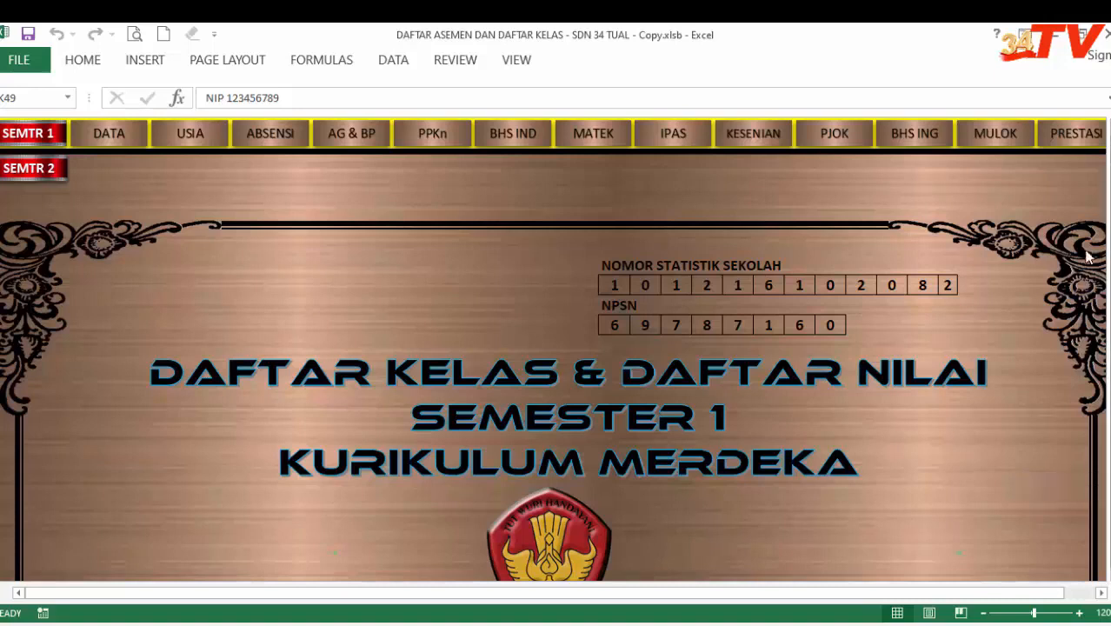
pyautogui.click(1110, 298)
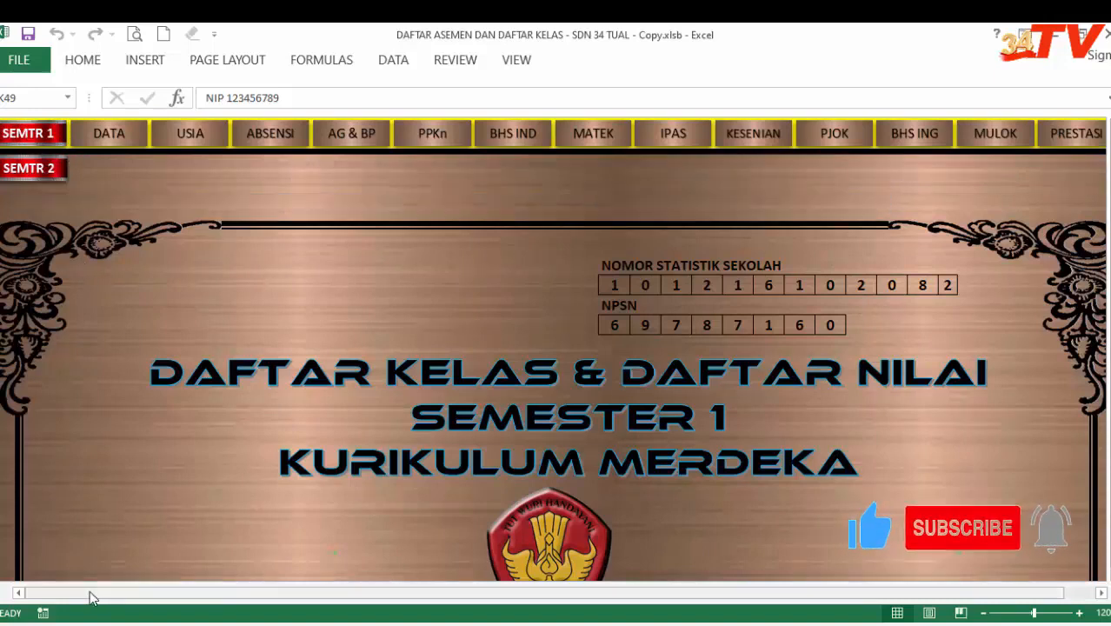
# Step: Open the DATA sheet and examine the student table's column headers from JK through KOTA
pyautogui.click(109, 135)
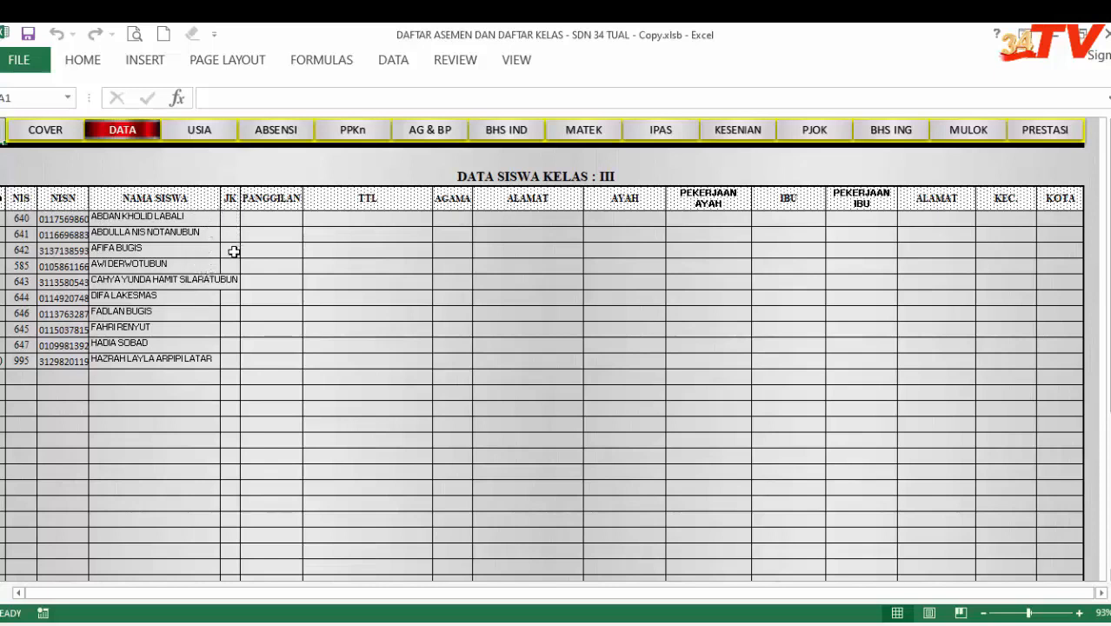
pyautogui.click(229, 200)
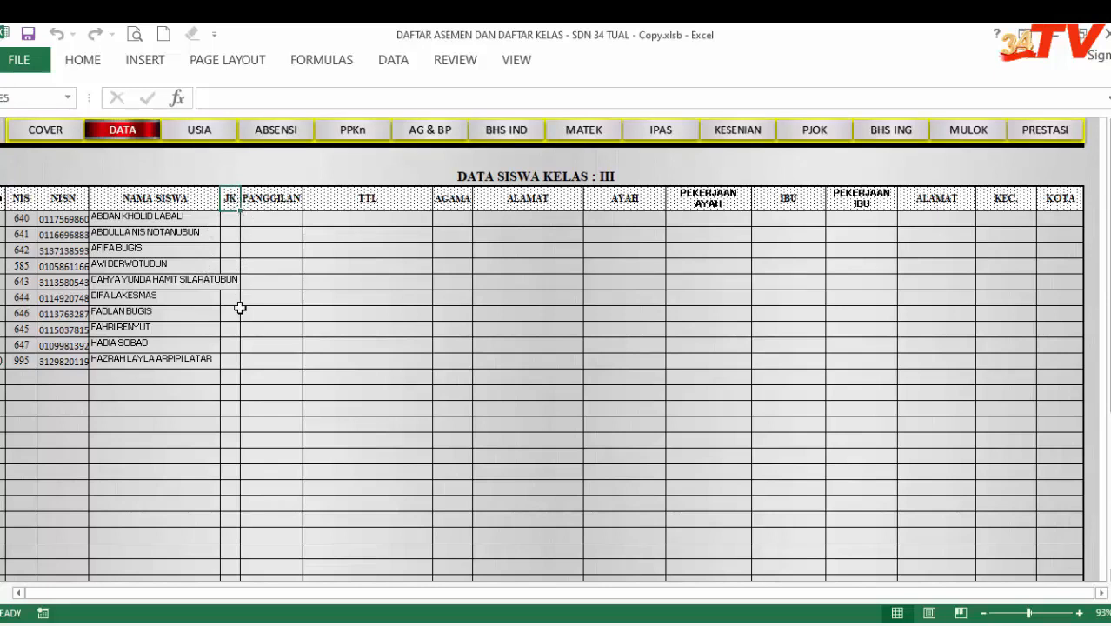
pyautogui.click(295, 203)
pyautogui.click(374, 202)
pyautogui.click(455, 204)
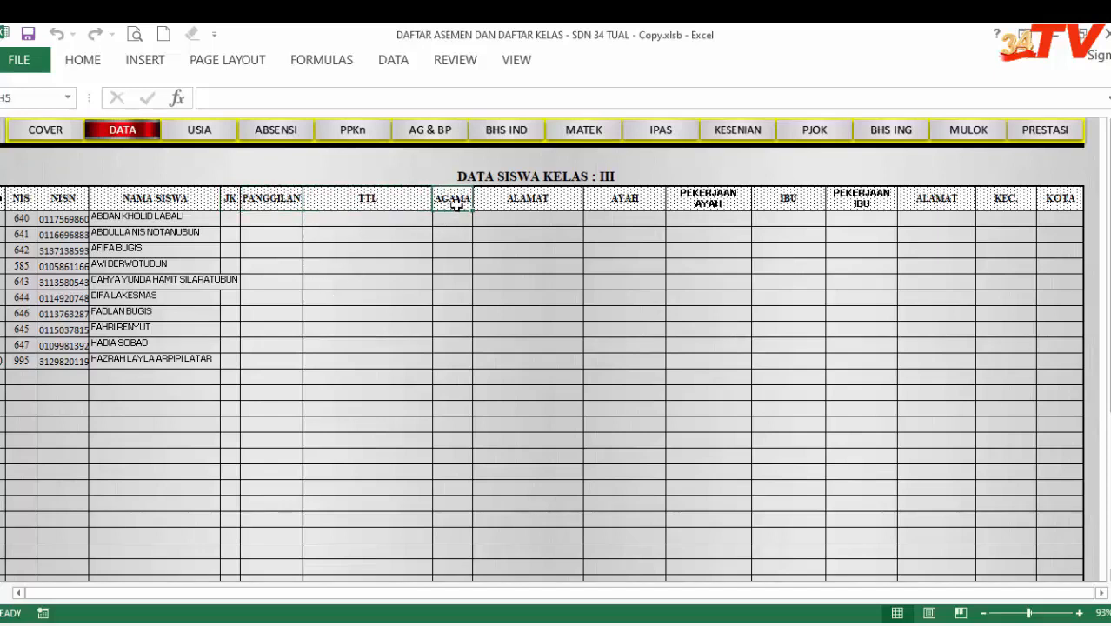
pyautogui.click(539, 201)
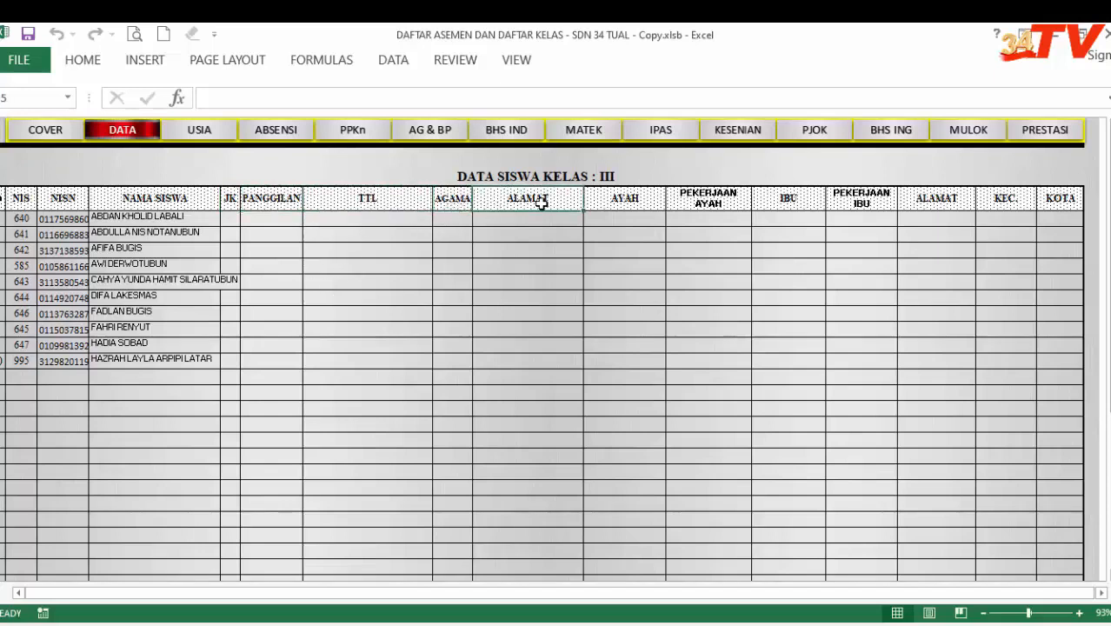
pyautogui.click(625, 202)
pyautogui.click(731, 206)
pyautogui.click(790, 205)
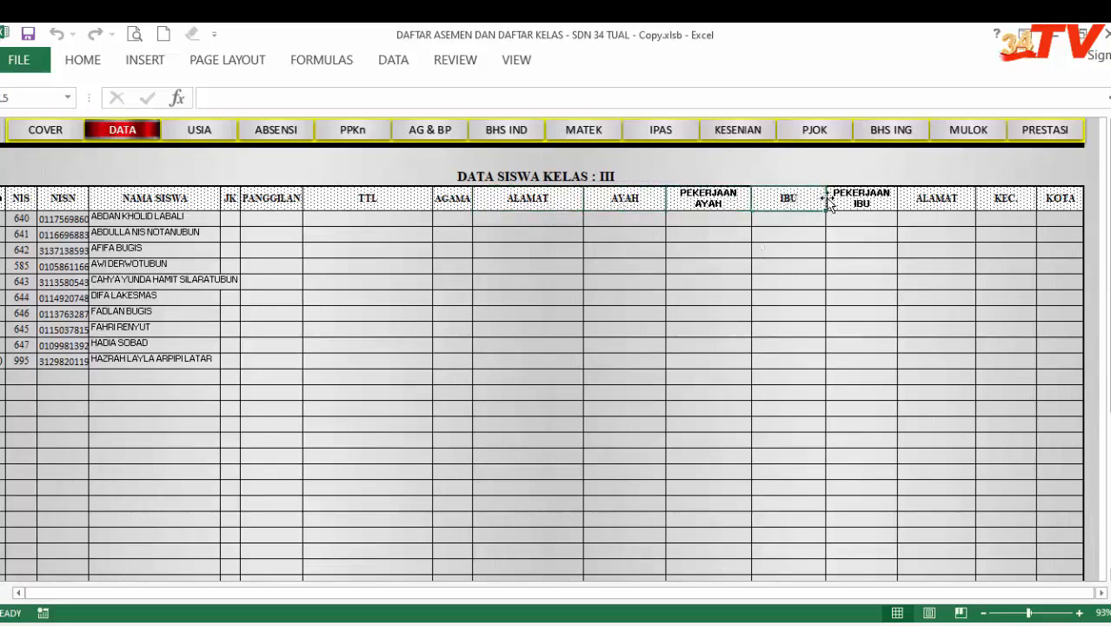
pyautogui.click(843, 199)
pyautogui.click(936, 199)
pyautogui.click(998, 200)
pyautogui.click(1055, 199)
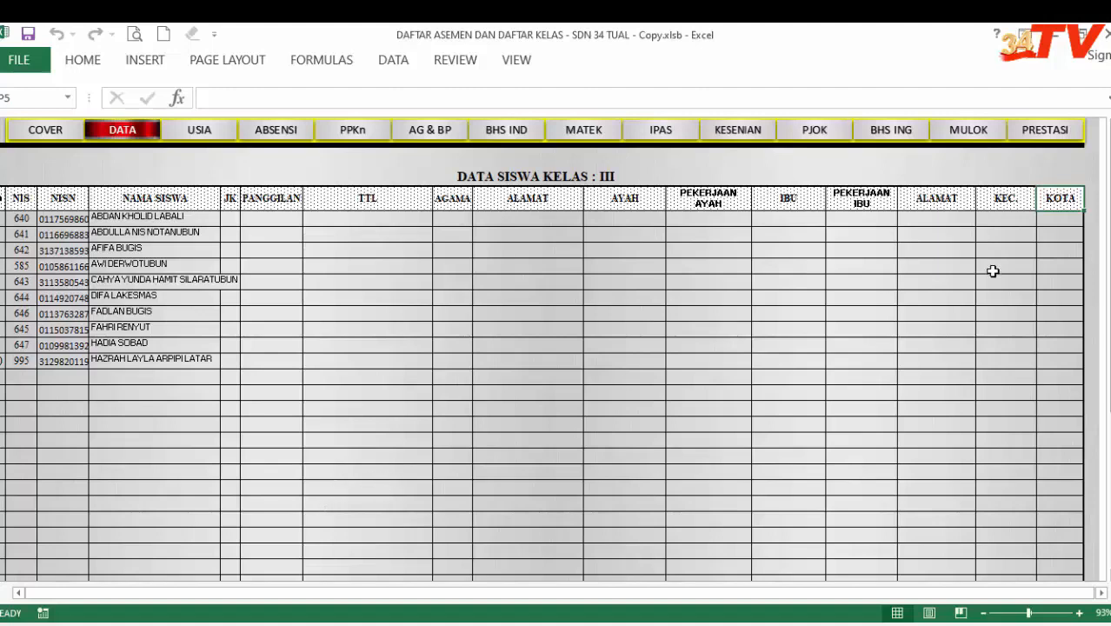
# Step: Examine the signature block below the student table, covering the principal's and homeroom teacher's names and NIP numbers
pyautogui.moveTo(1110, 196); pyautogui.dragTo(1106, 352)
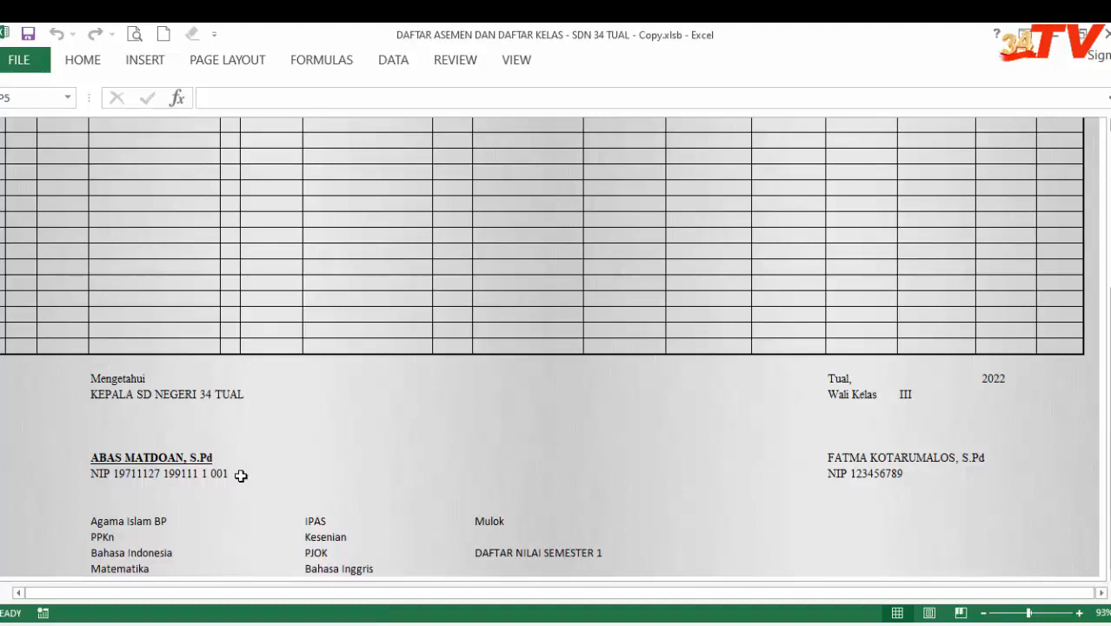
pyautogui.click(109, 458)
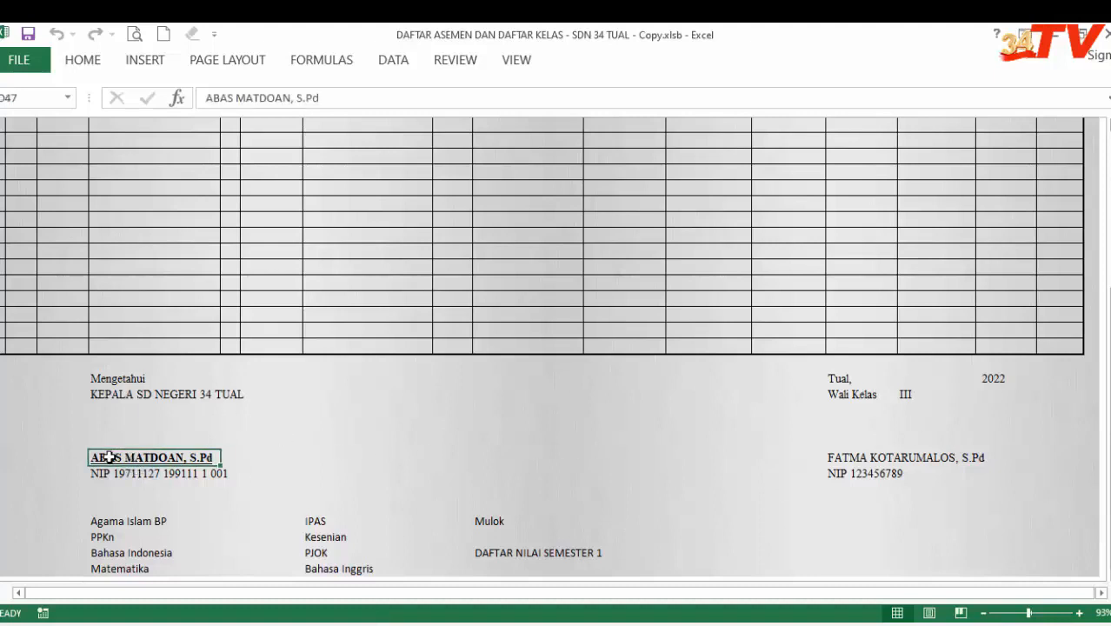
pyautogui.click(101, 396)
pyautogui.click(108, 377)
pyautogui.click(107, 394)
pyautogui.click(100, 454)
pyautogui.click(103, 474)
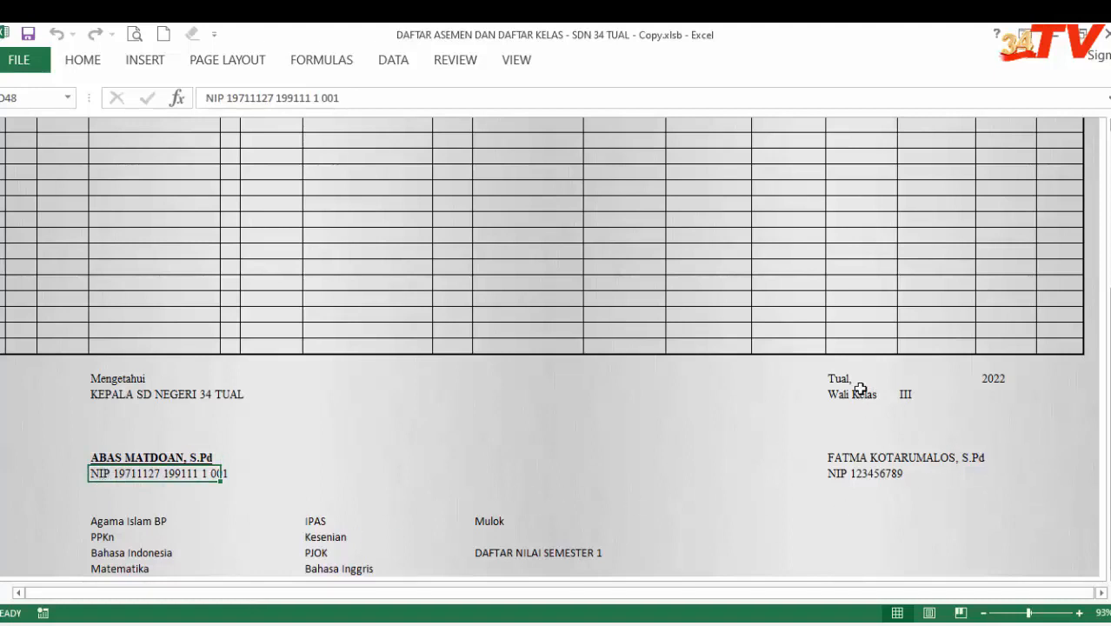
pyautogui.click(842, 458)
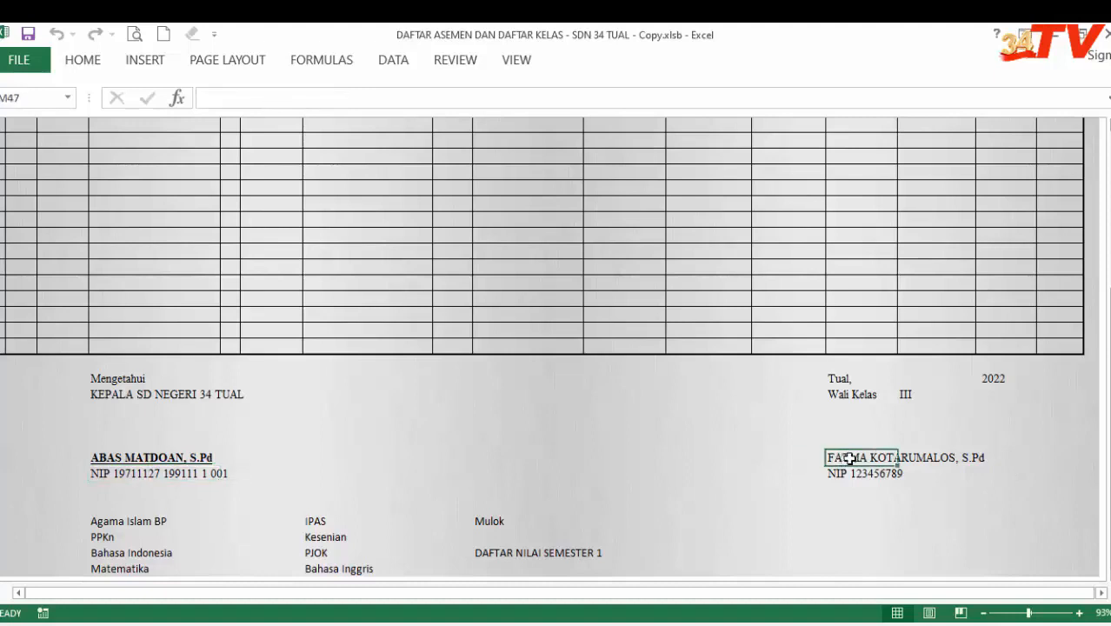
pyautogui.click(841, 474)
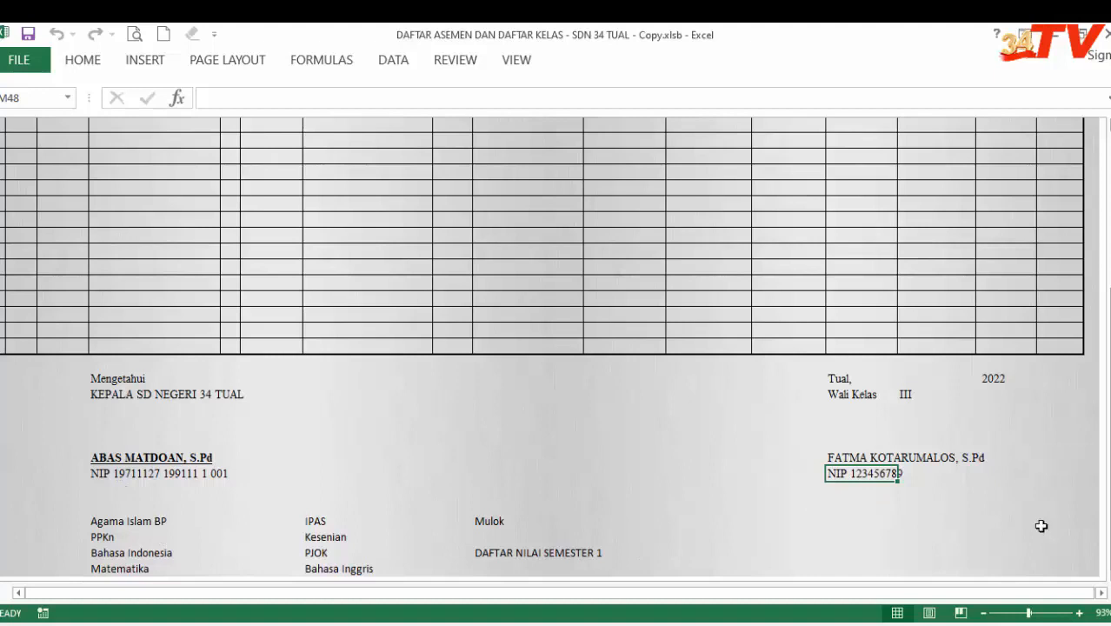
# Step: Review the subject list below the signatures, from Agama Islam BP to Mulok, and return to the student table
pyautogui.click(167, 522)
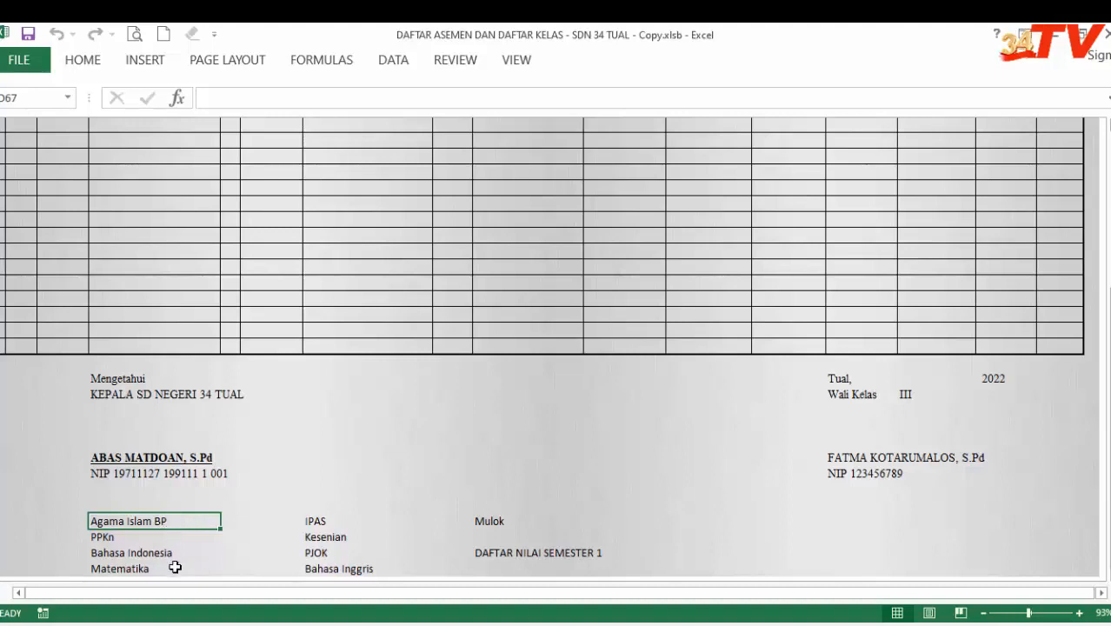
pyautogui.click(108, 534)
pyautogui.click(141, 552)
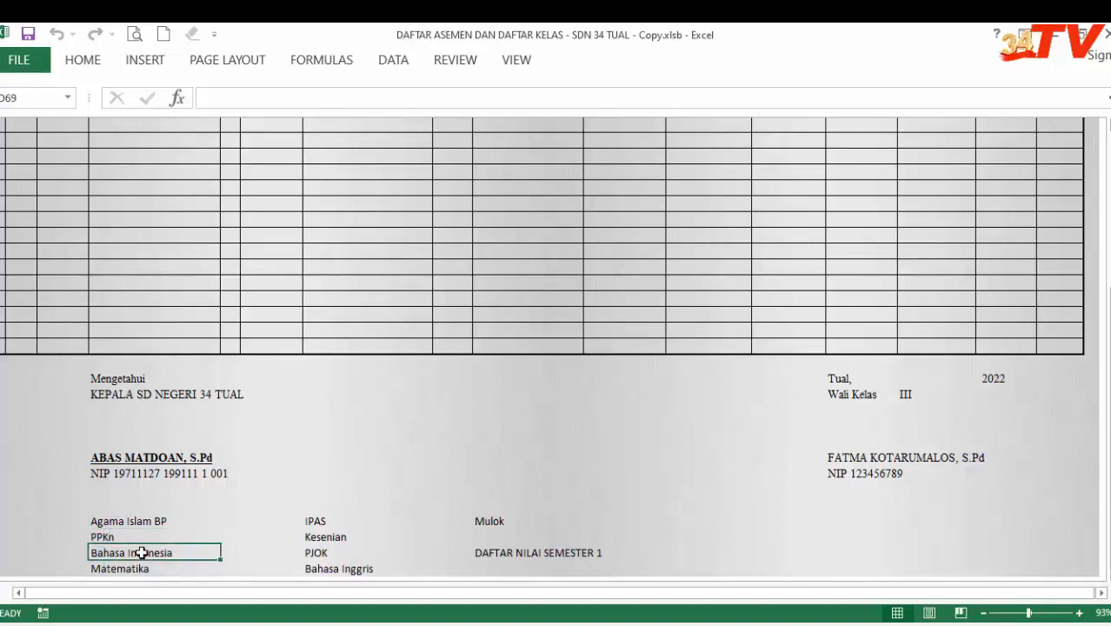
pyautogui.click(136, 569)
pyautogui.click(318, 522)
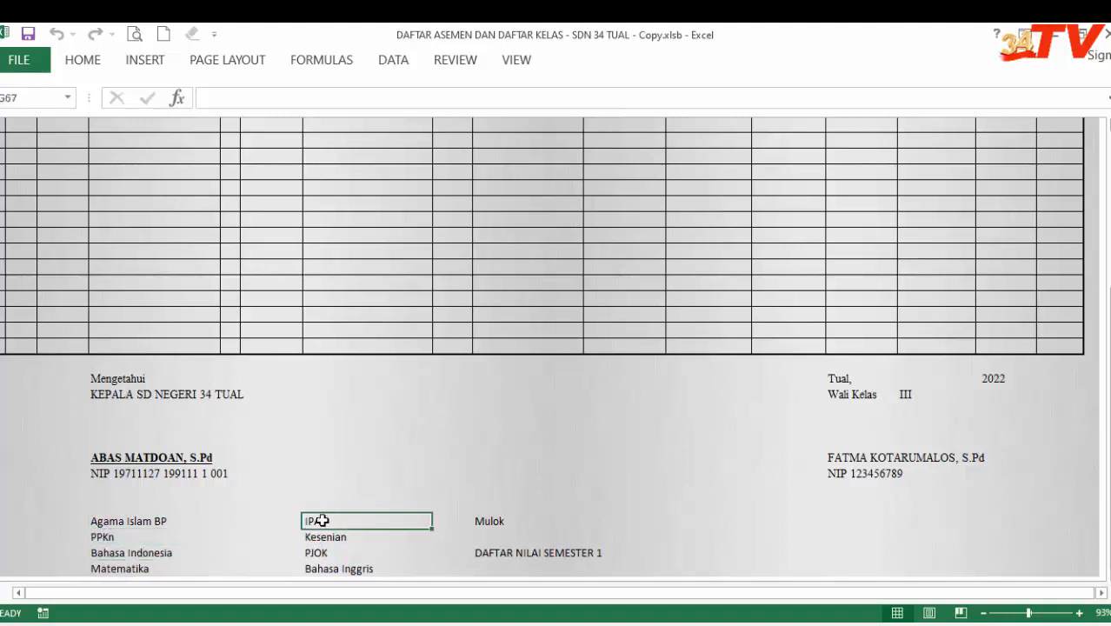
pyautogui.click(352, 538)
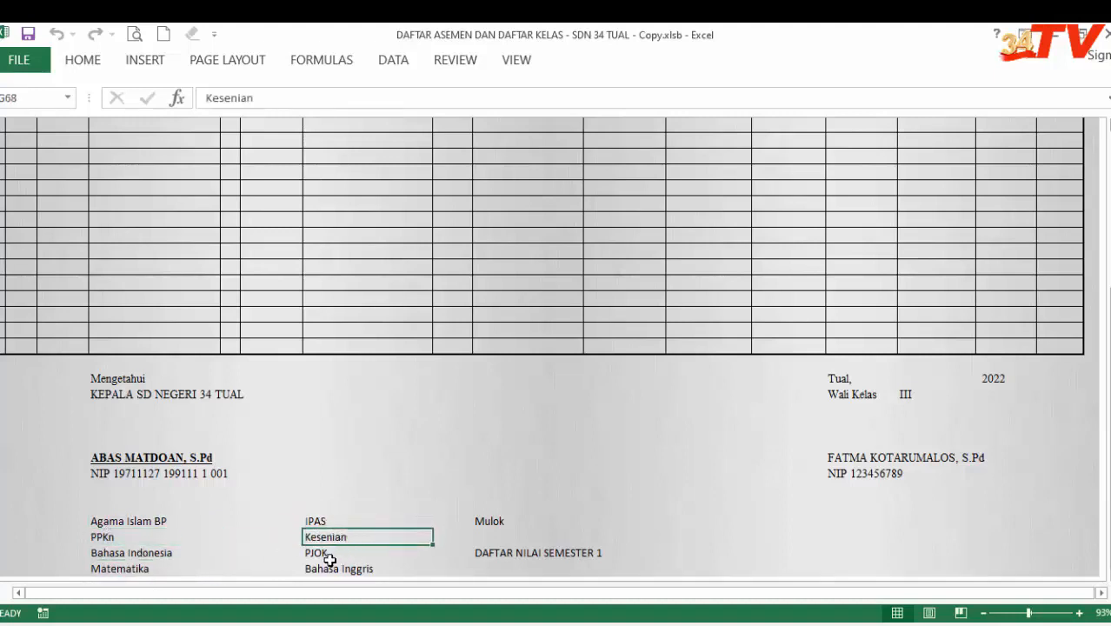
pyautogui.click(323, 556)
pyautogui.click(362, 569)
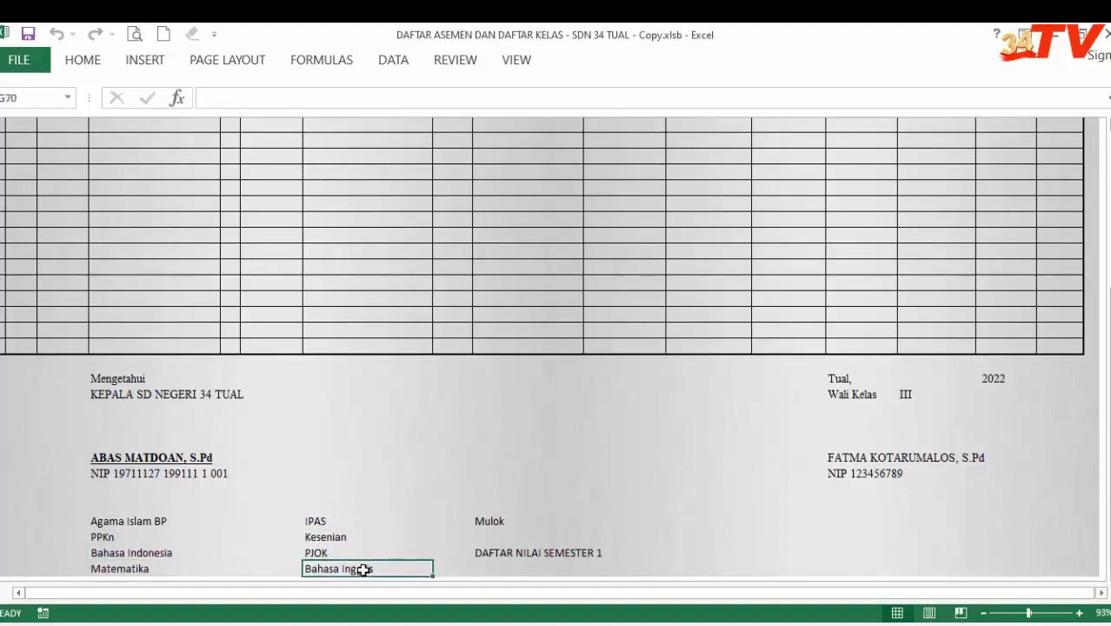
pyautogui.click(492, 516)
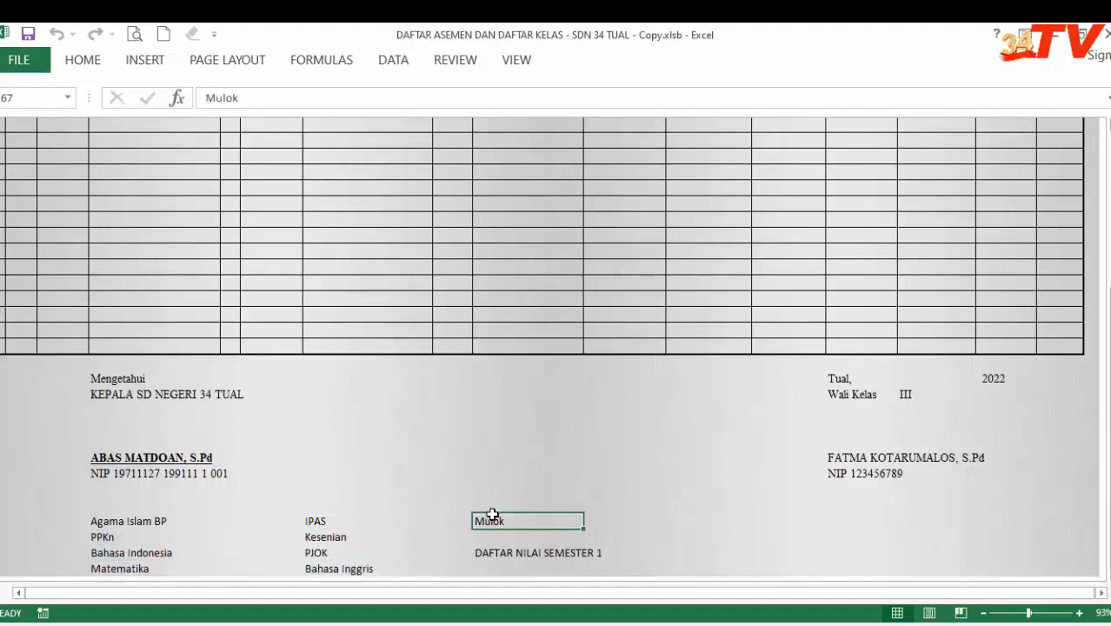
pyautogui.click(337, 533)
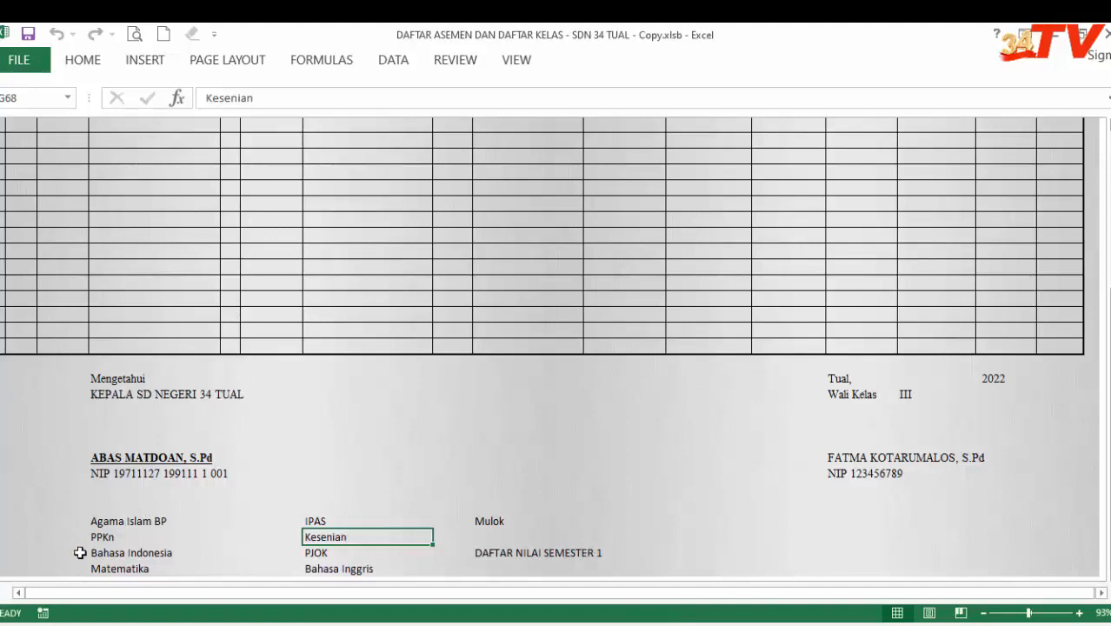
pyautogui.moveTo(1104, 339); pyautogui.dragTo(1100, 160)
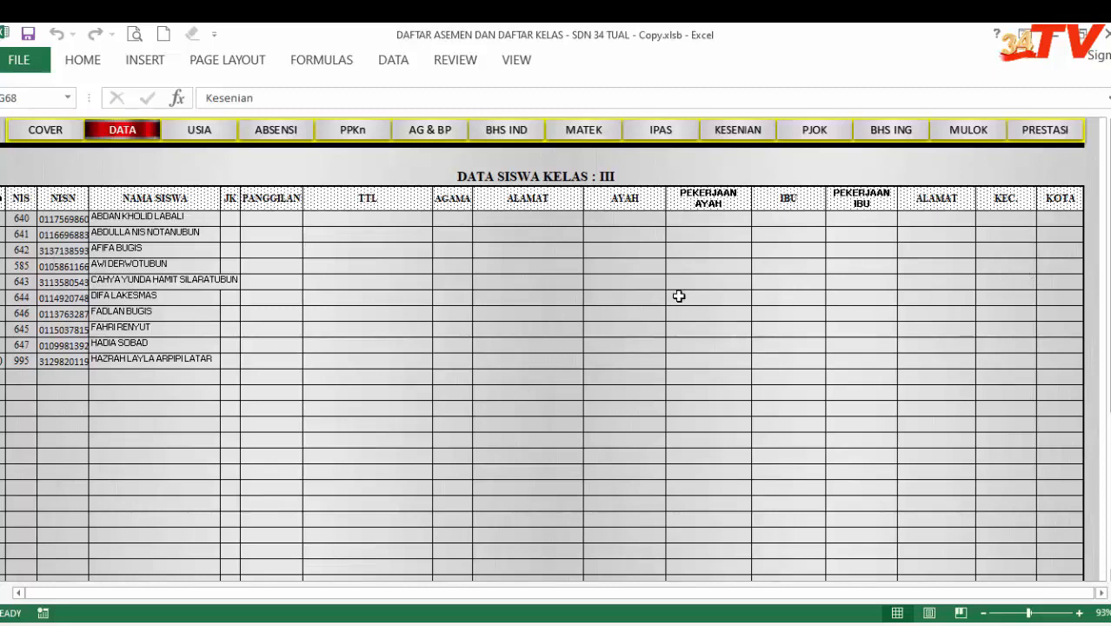
# Step: Open the USIA sheet and examine the monthly student table's headers and its month rows starting from JULI 2022
pyautogui.click(216, 135)
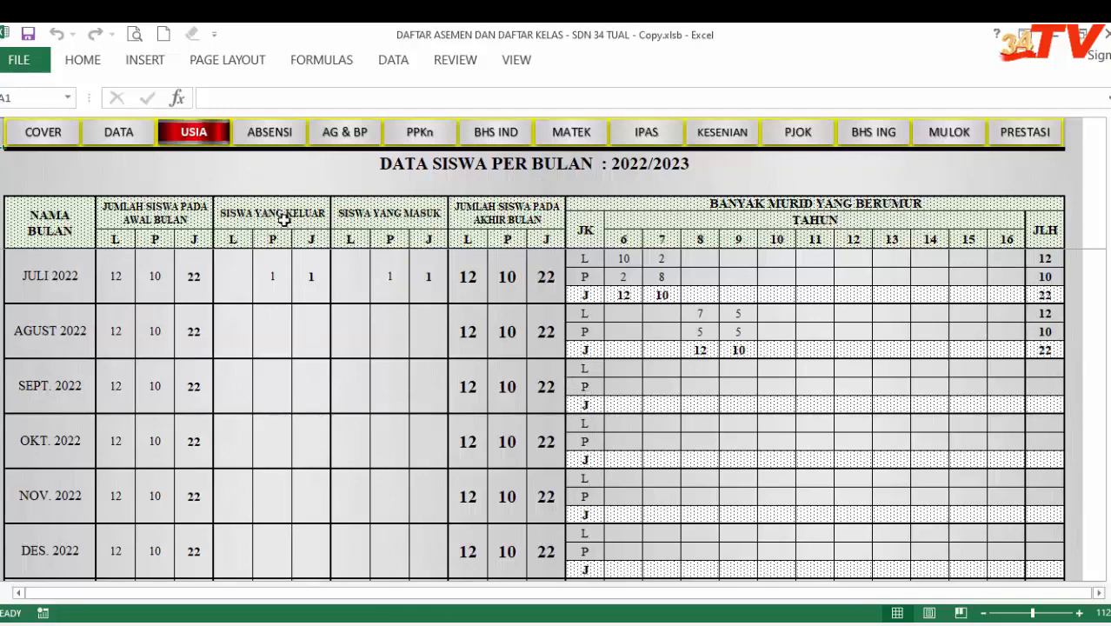
pyautogui.click(532, 186)
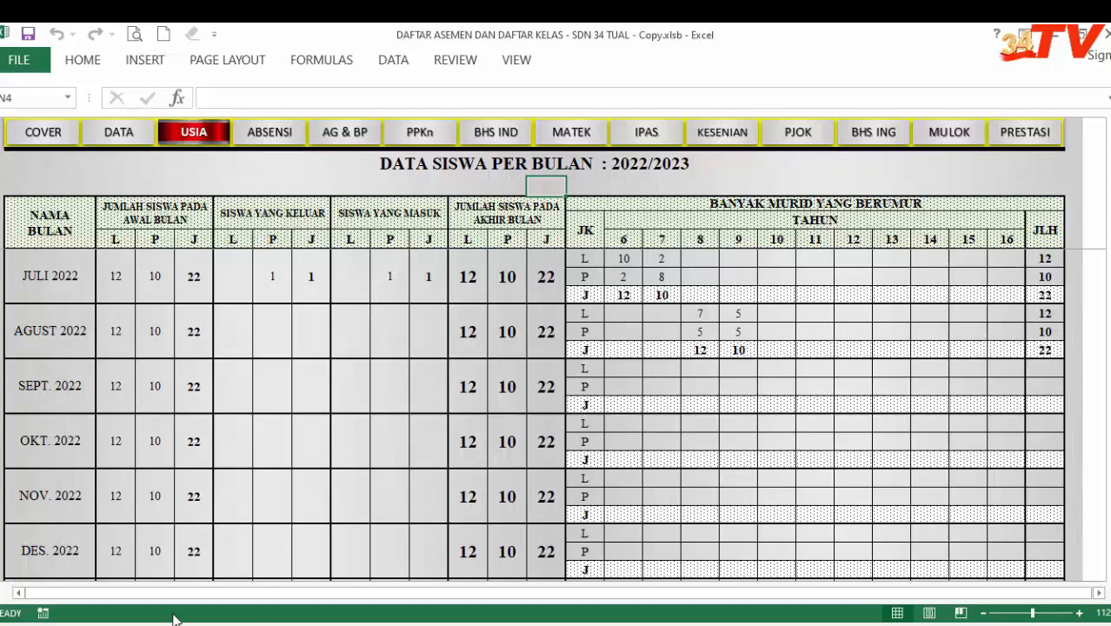
pyautogui.click(638, 324)
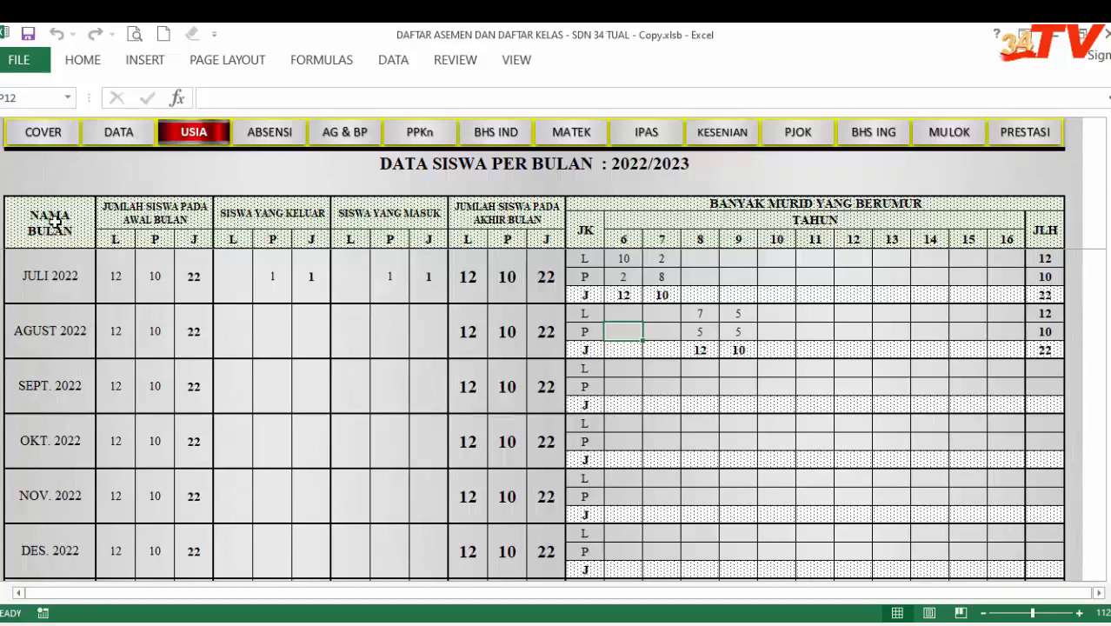
pyautogui.click(71, 237)
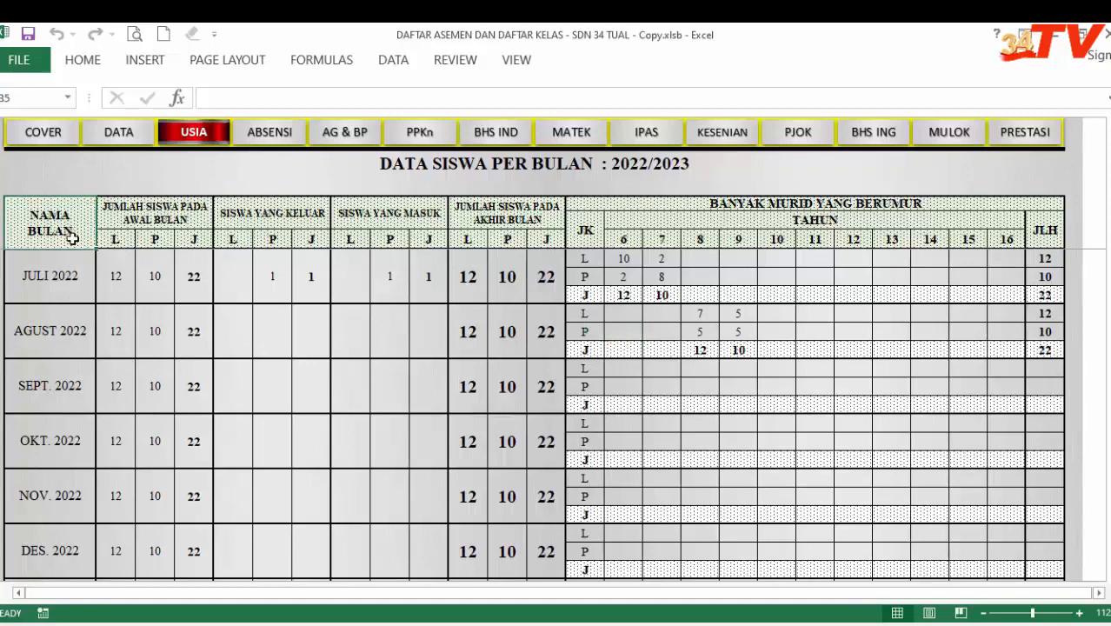
pyautogui.click(75, 289)
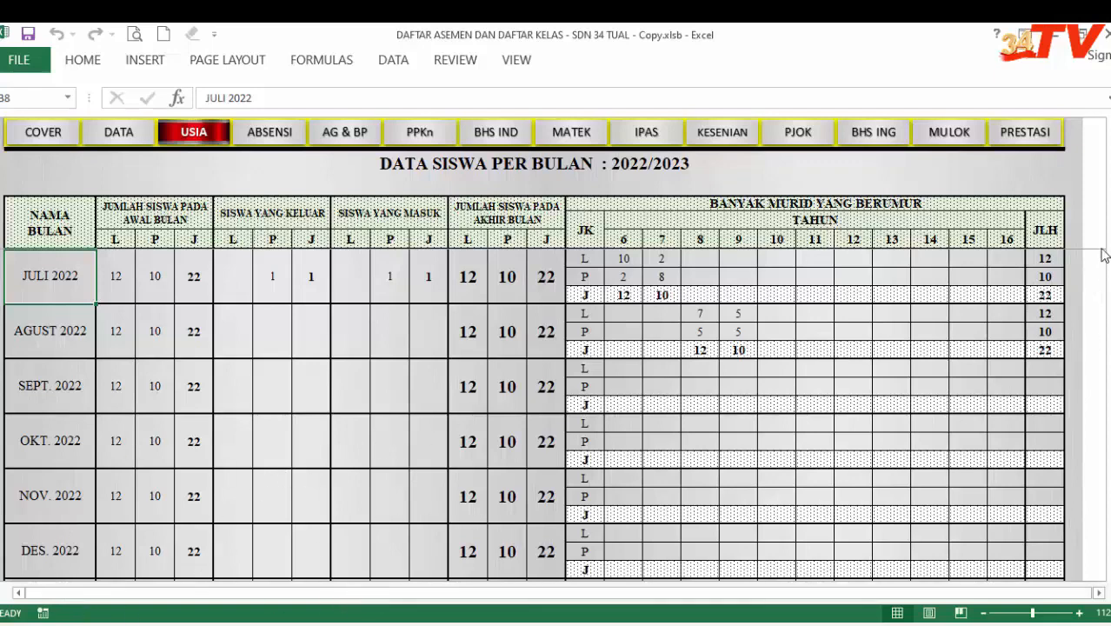
pyautogui.moveTo(1103, 257); pyautogui.dragTo(1103, 266)
pyautogui.moveTo(1109, 439); pyautogui.dragTo(1109, 252)
# Step: Inspect July's start-of-month L and P counts and try to edit the J total cell
pyautogui.click(114, 270)
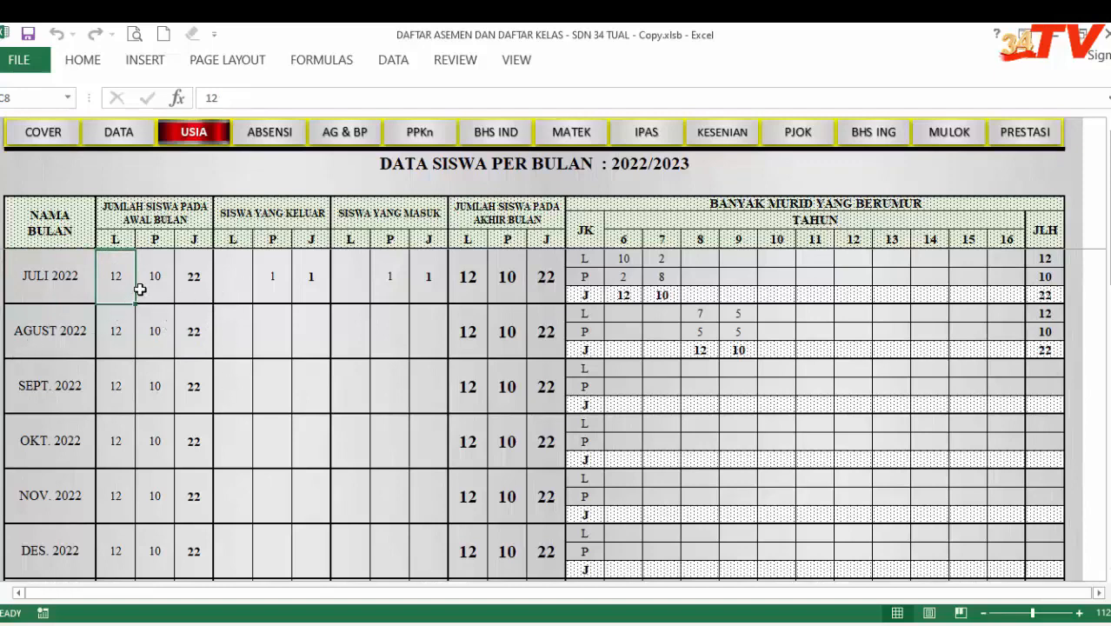
pyautogui.click(158, 278)
pyautogui.click(198, 276)
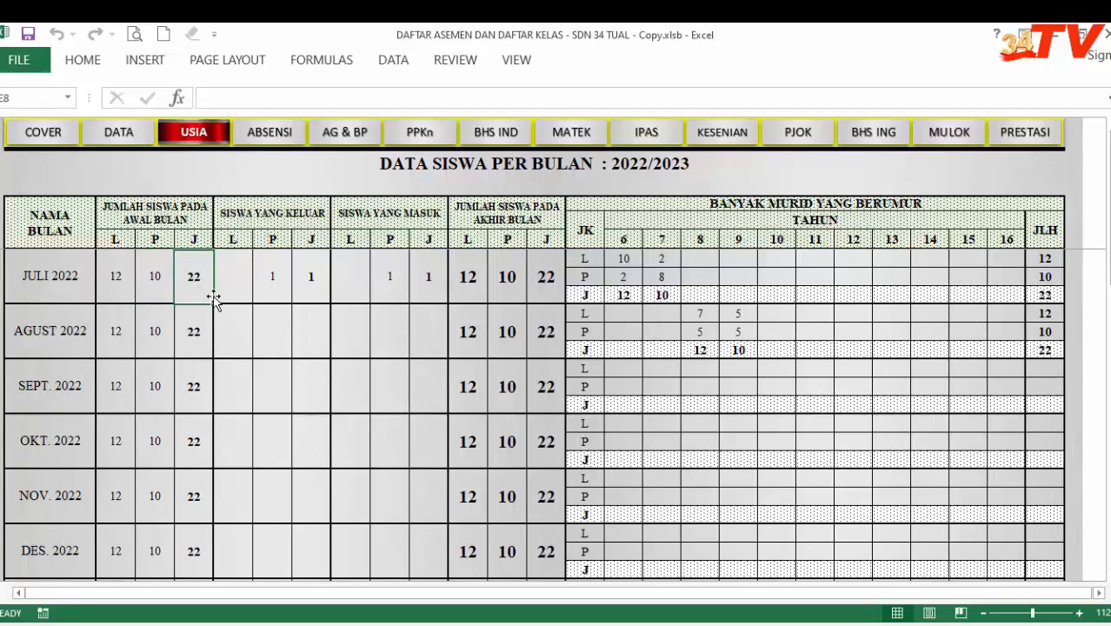
pyautogui.press('Down')
pyautogui.doubleClick(198, 278)
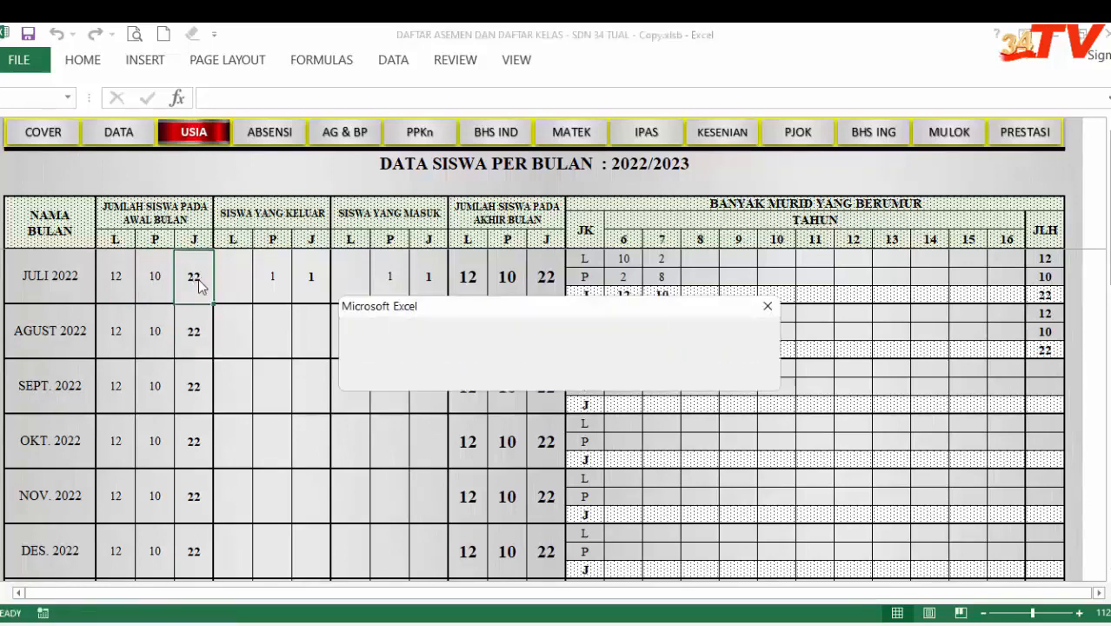
pyautogui.click(557, 378)
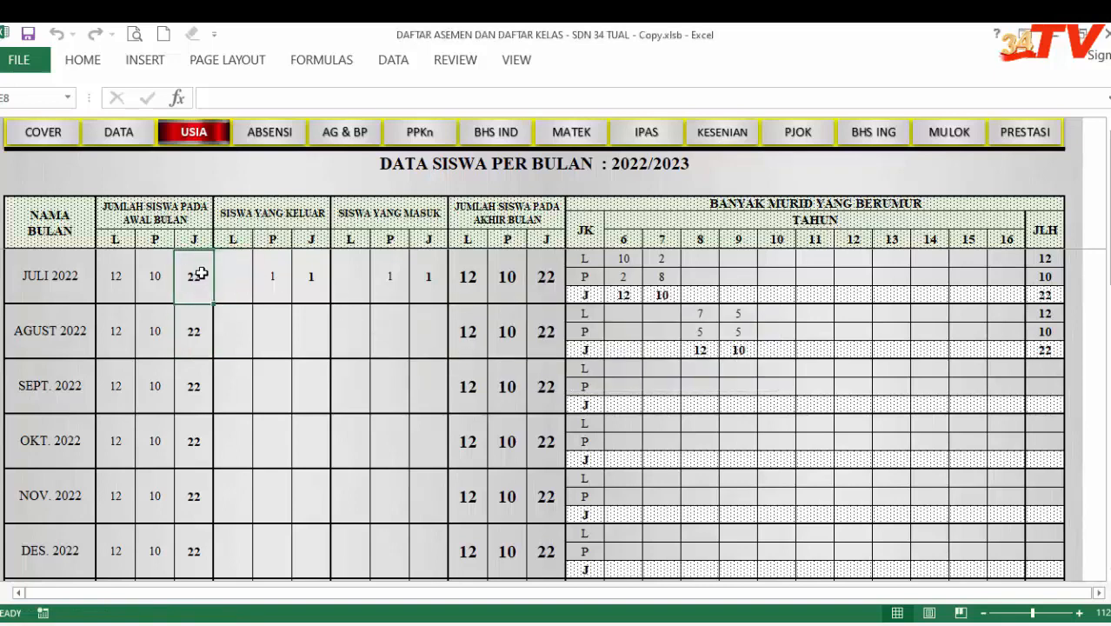
# Step: Clear July's start-of-month L count to test the totals, and undo the deletion
pyautogui.click(122, 277)
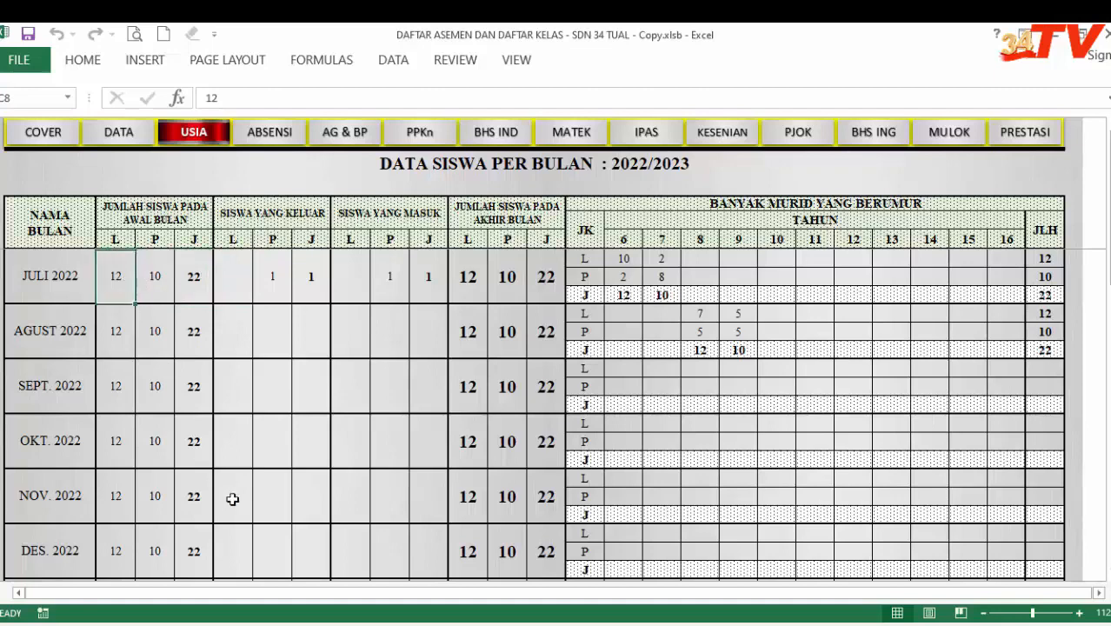
pyautogui.press('Delete')
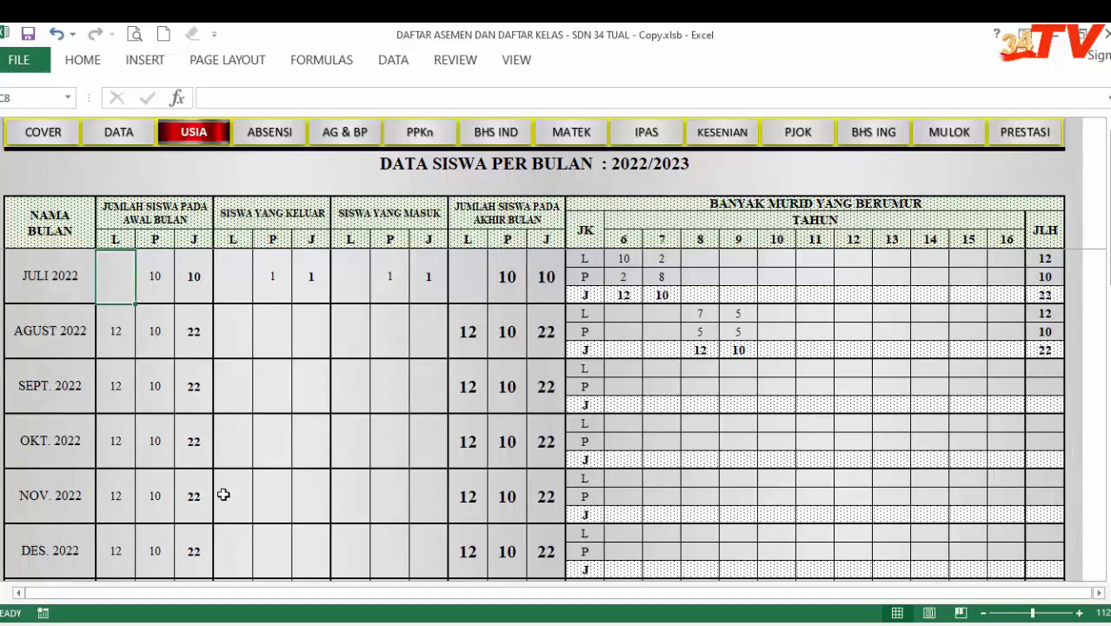
pyautogui.hotkey('ctrl', 'z')
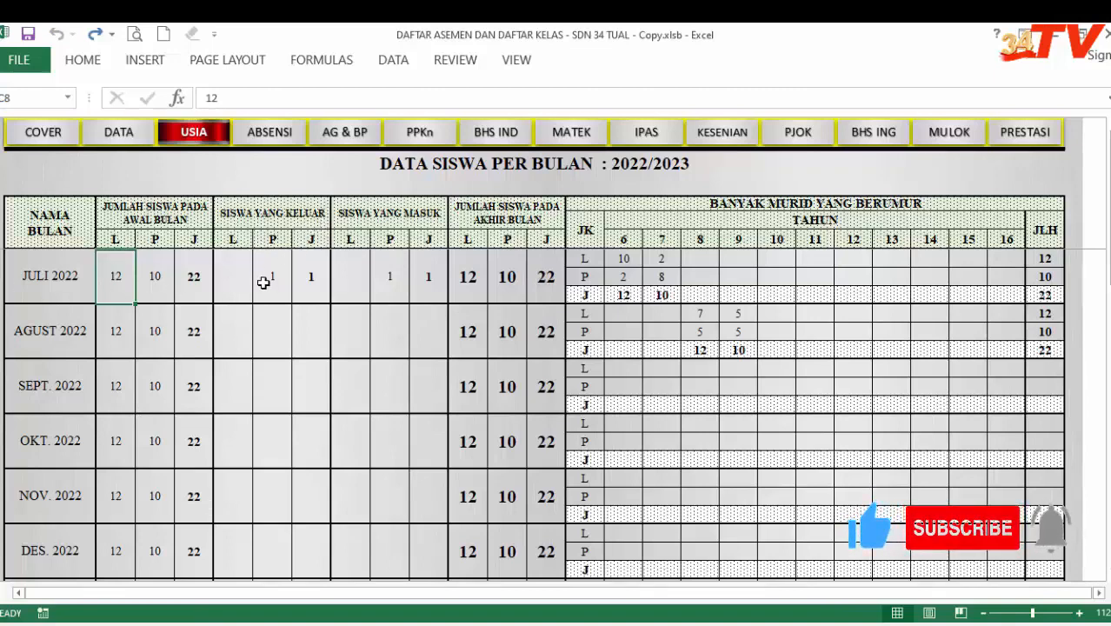
# Step: Examine July's SISWA YANG KELUAR and SISWA YANG MASUK counts and the end-of-month J total
pyautogui.click(322, 277)
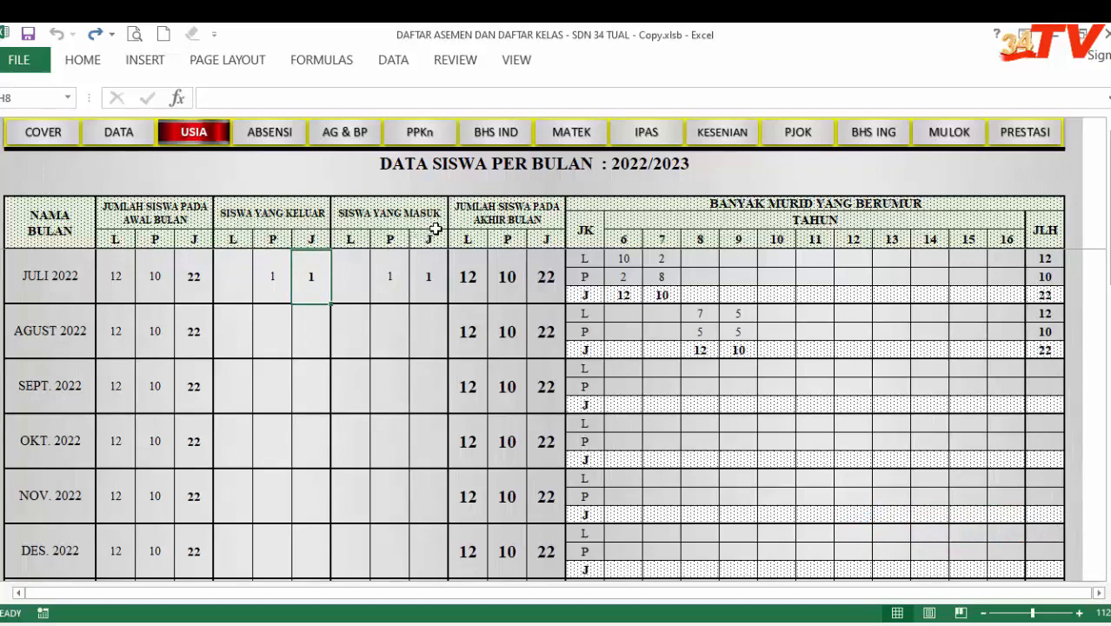
pyautogui.click(392, 283)
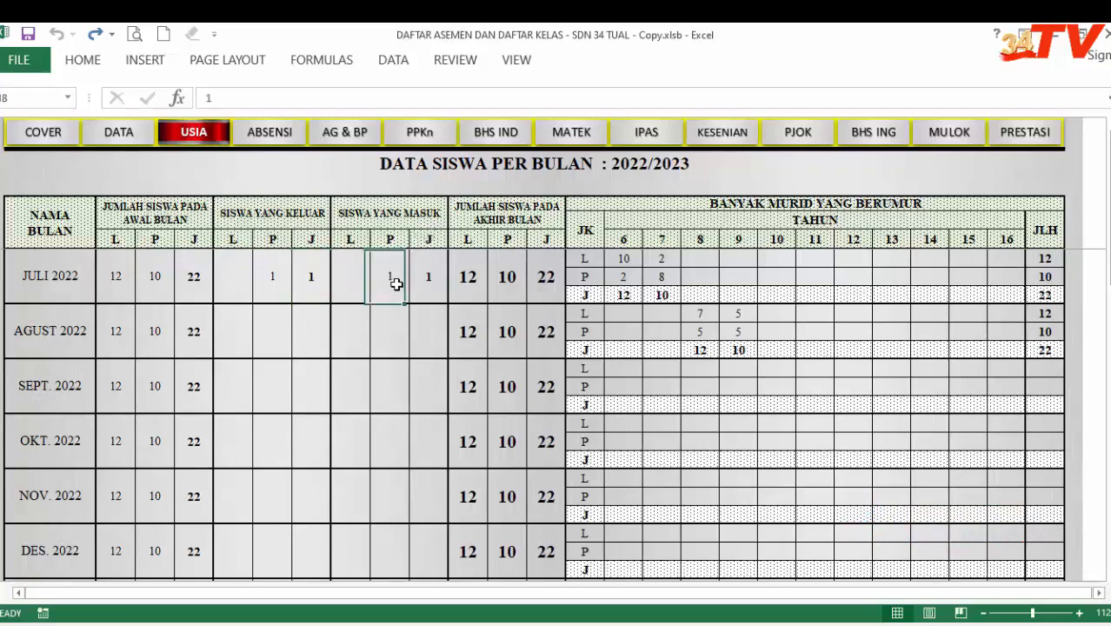
pyautogui.click(312, 284)
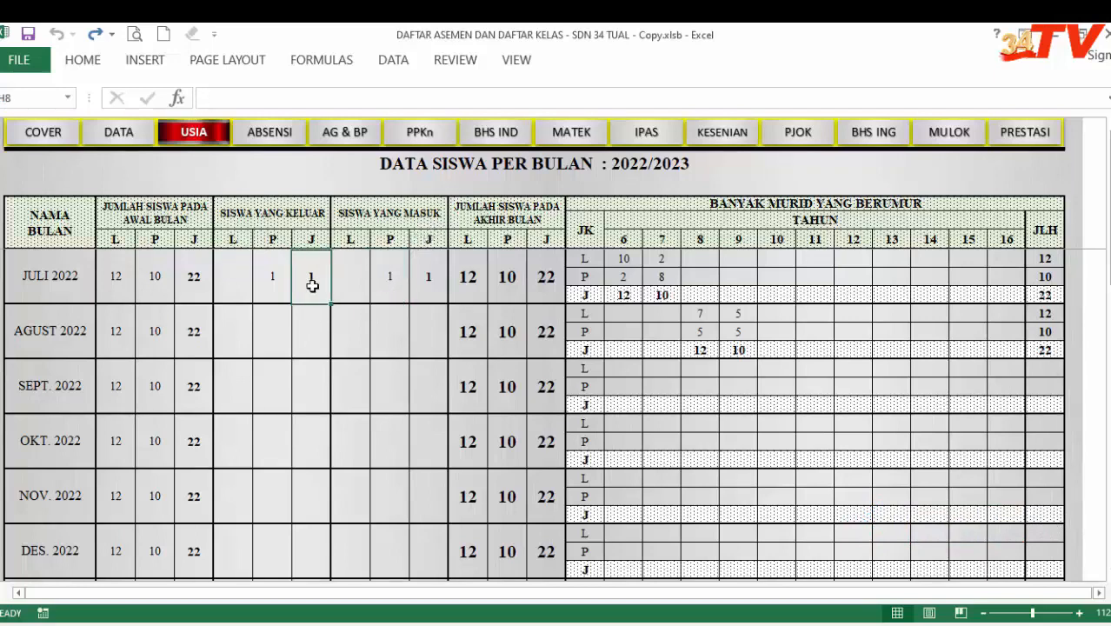
pyautogui.click(393, 291)
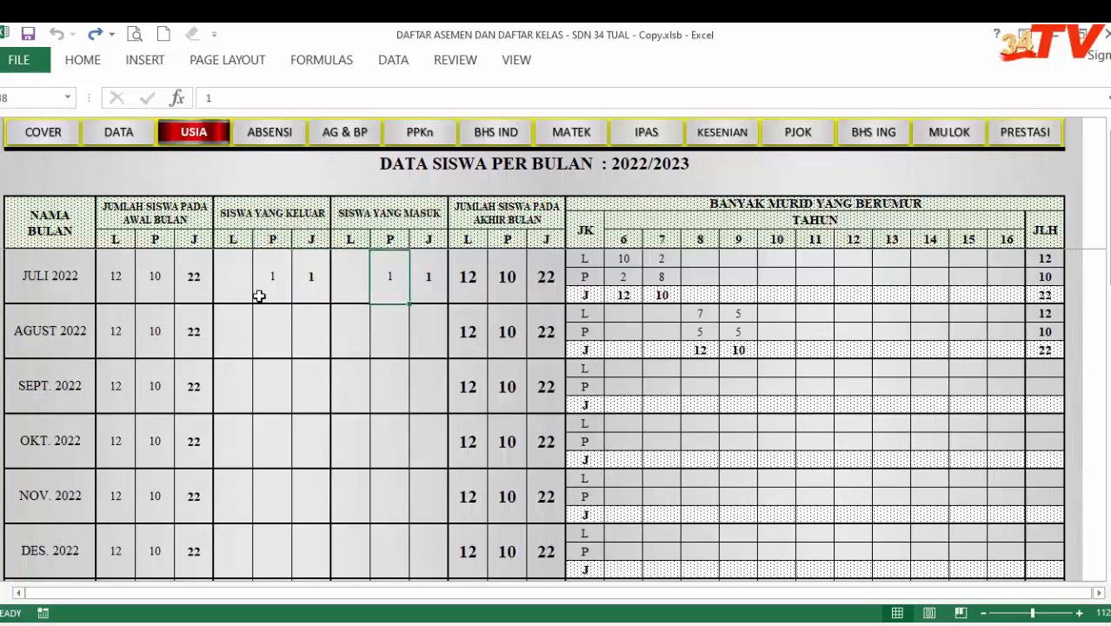
pyautogui.click(544, 278)
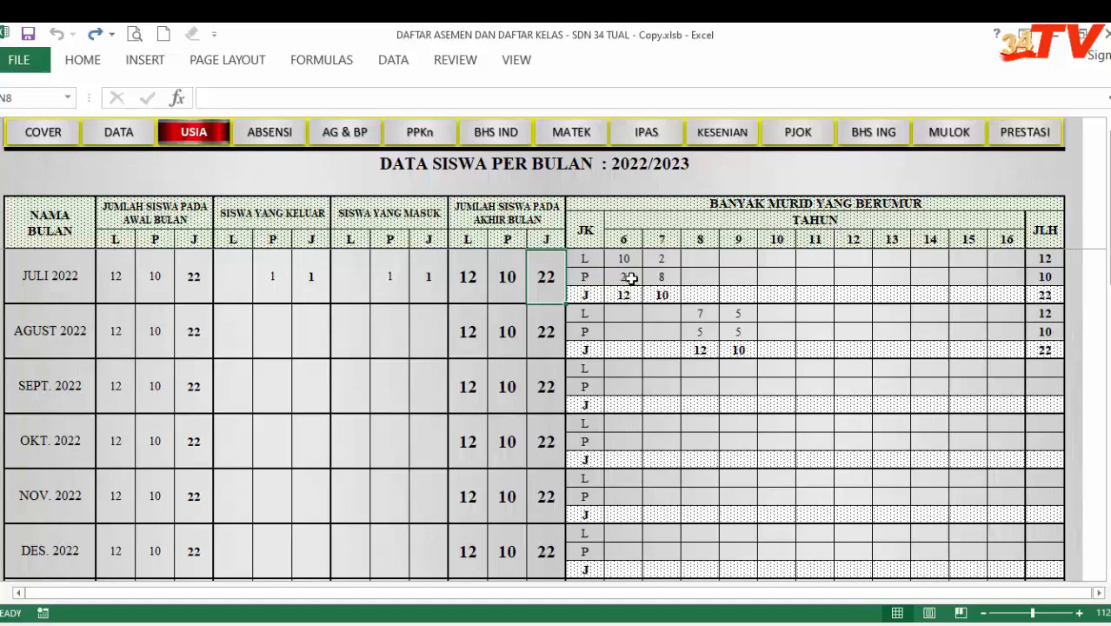
# Step: Clear July's L and P student counts for ages 6 and 7 and check the JLH column against the end-of-month total
pyautogui.click(626, 240)
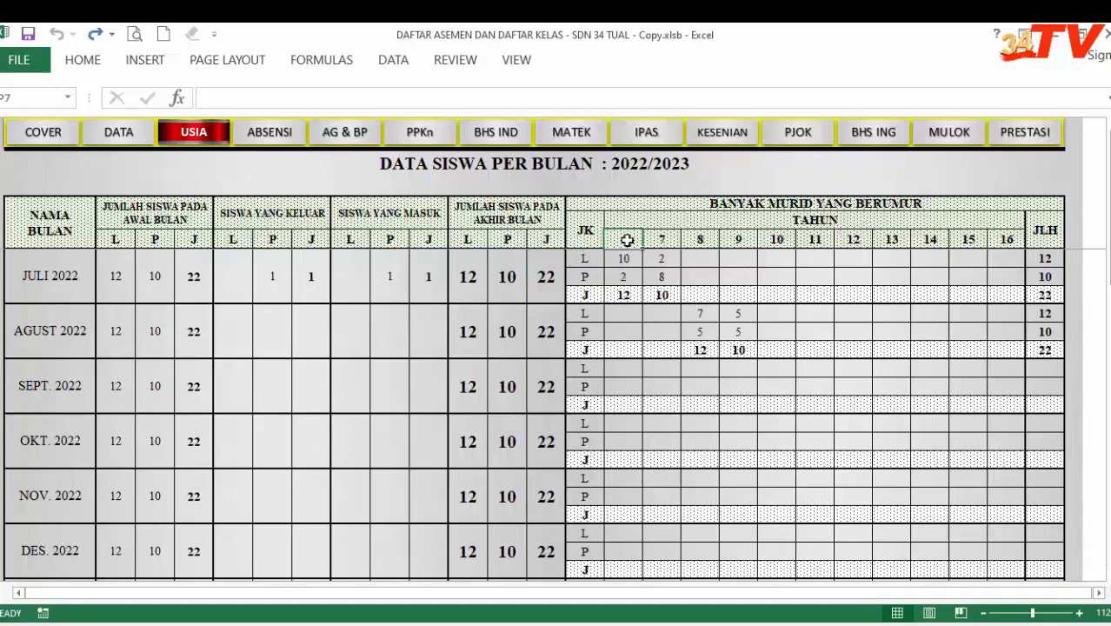
pyautogui.click(664, 240)
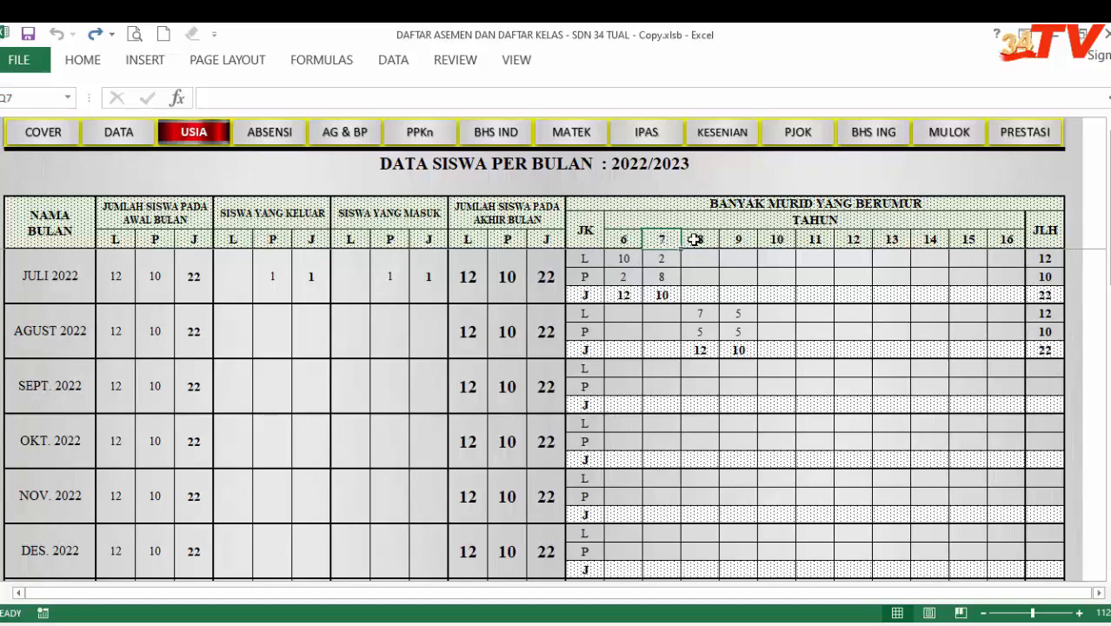
pyautogui.click(617, 257)
pyautogui.moveTo(637, 270); pyautogui.dragTo(658, 274)
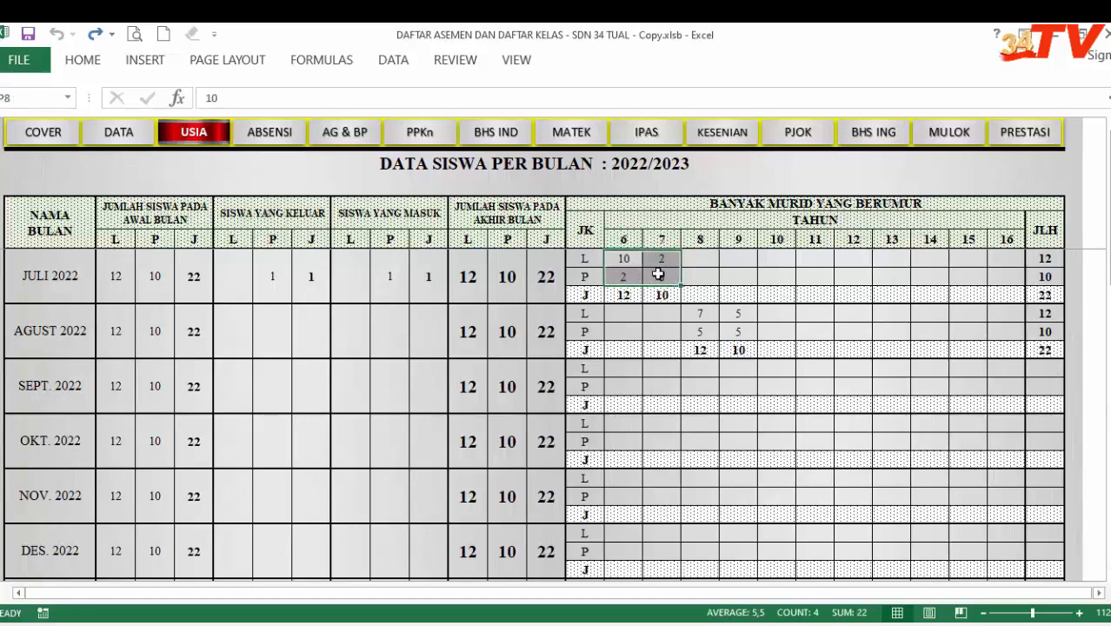
pyautogui.press('Delete')
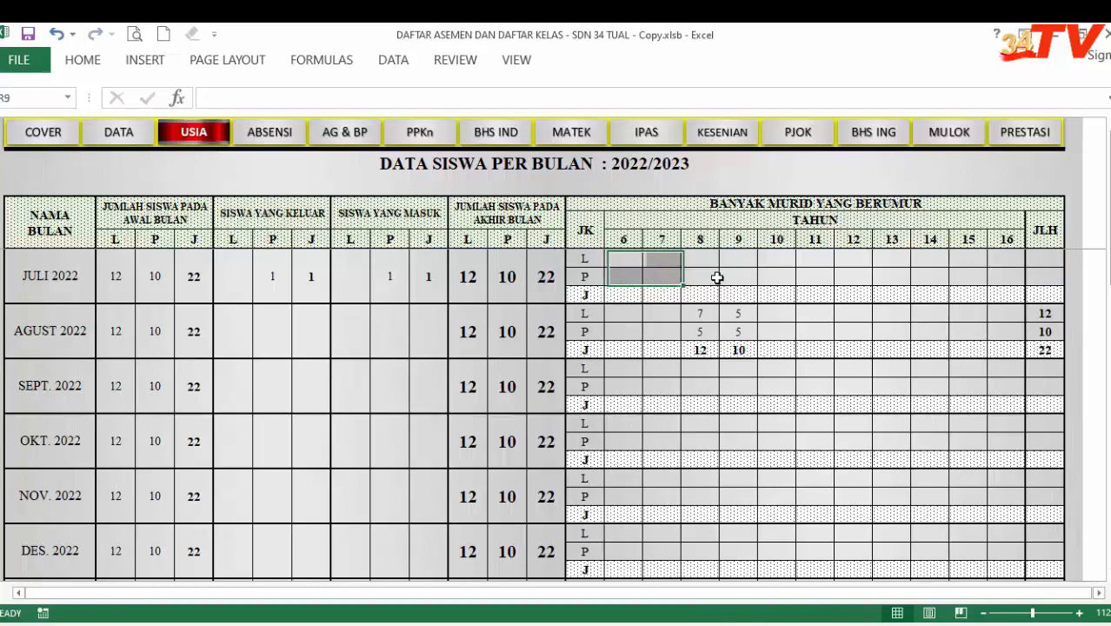
pyautogui.click(717, 276)
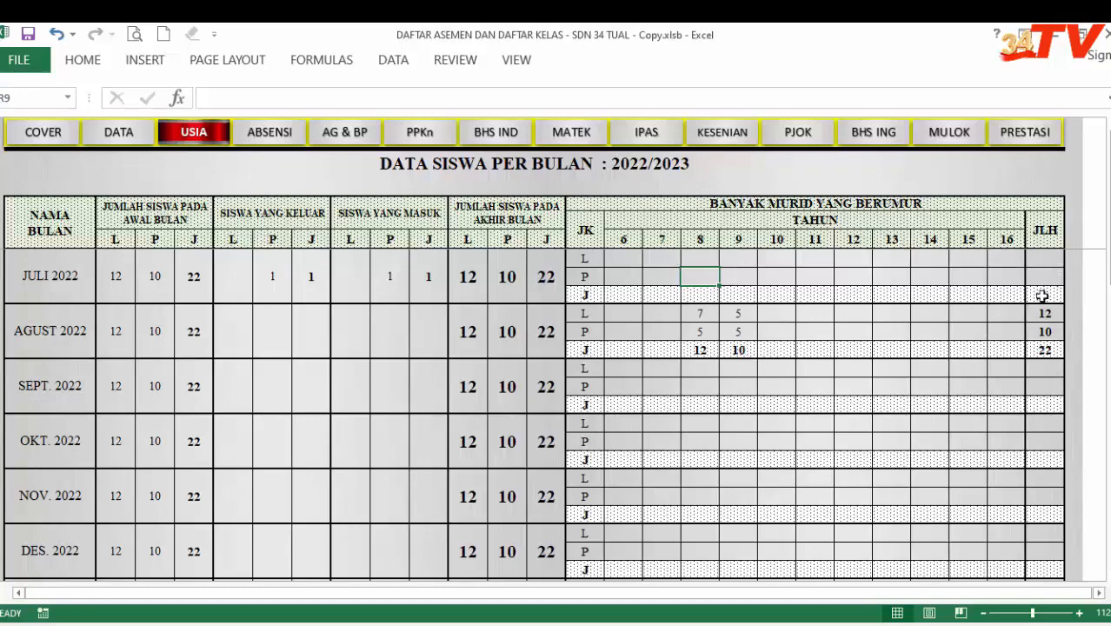
pyautogui.click(1015, 298)
pyautogui.click(551, 280)
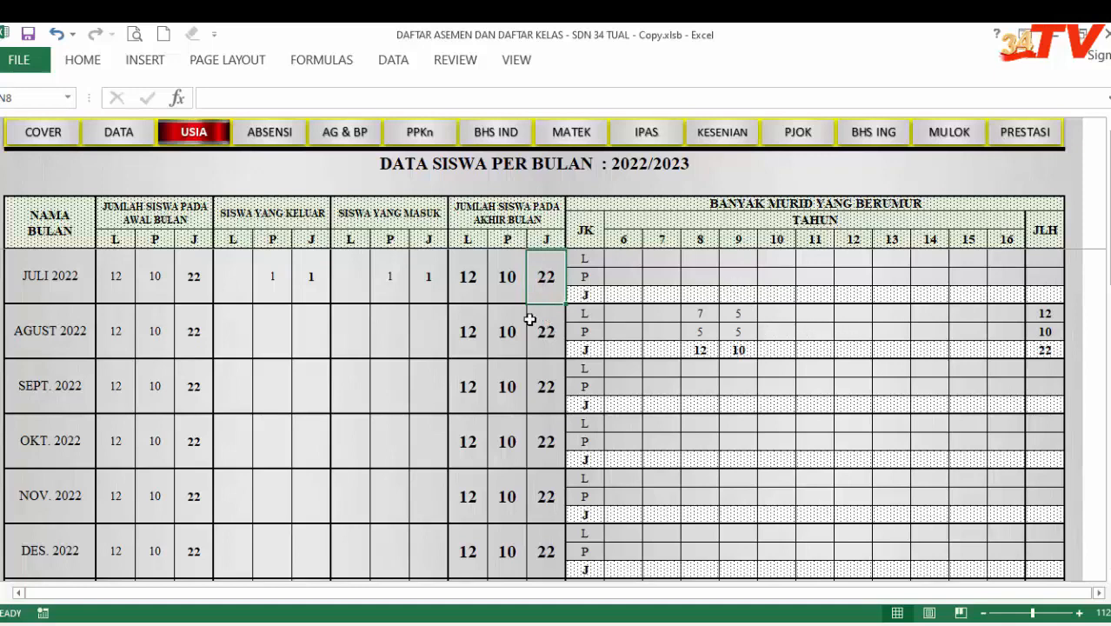
# Step: Enter July's L counts by age as 3 for age 7, 4 for age 8 and 3 for age 9
pyautogui.click(667, 260)
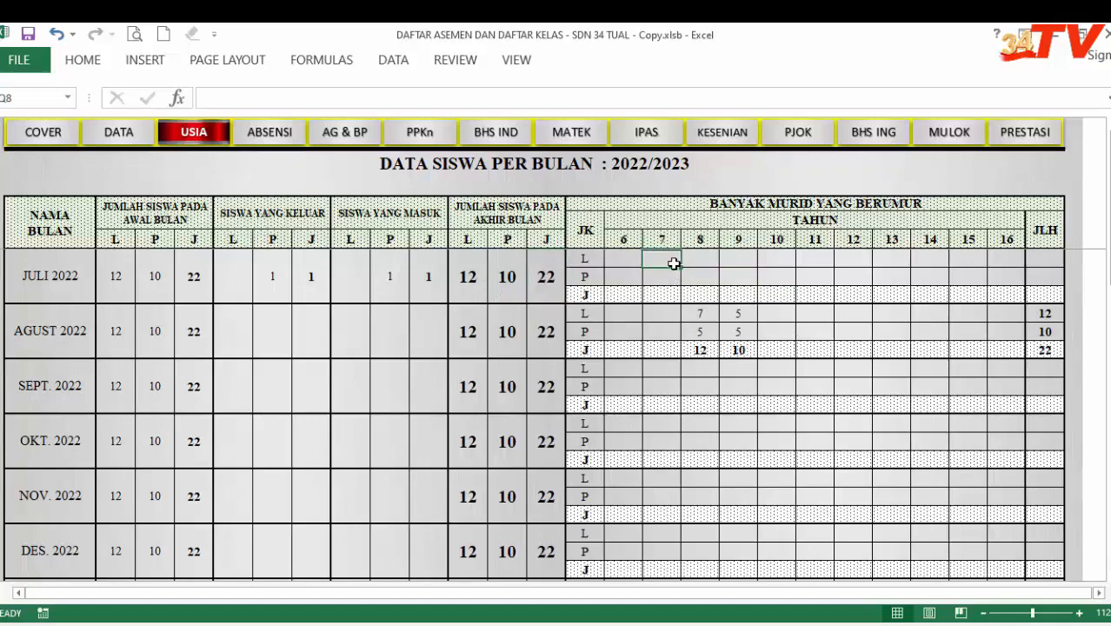
pyautogui.write('3')
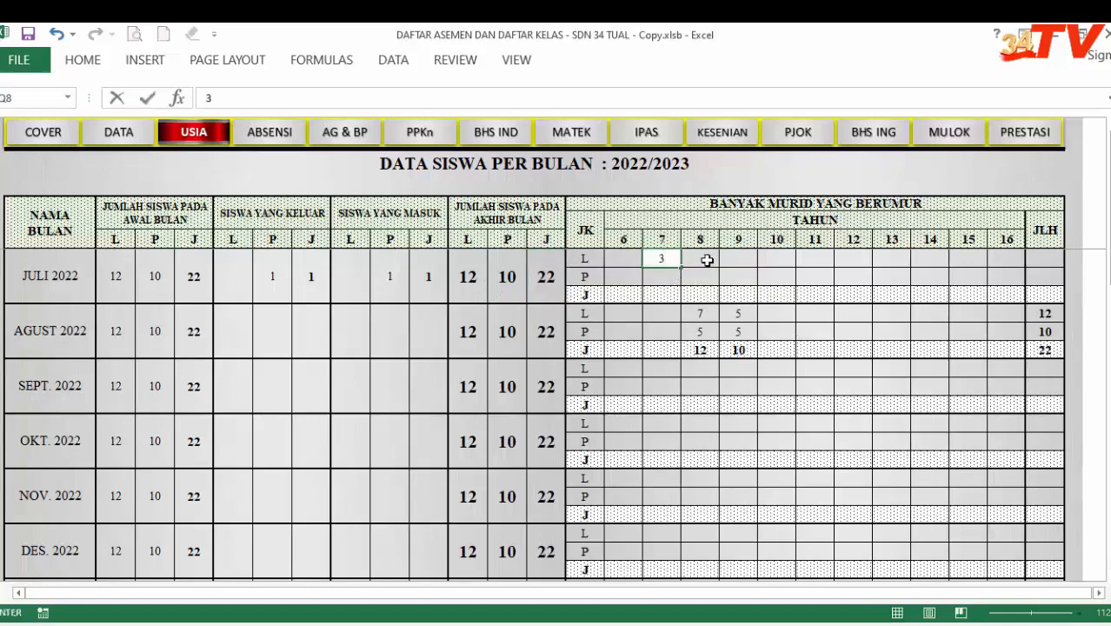
pyautogui.click(706, 260)
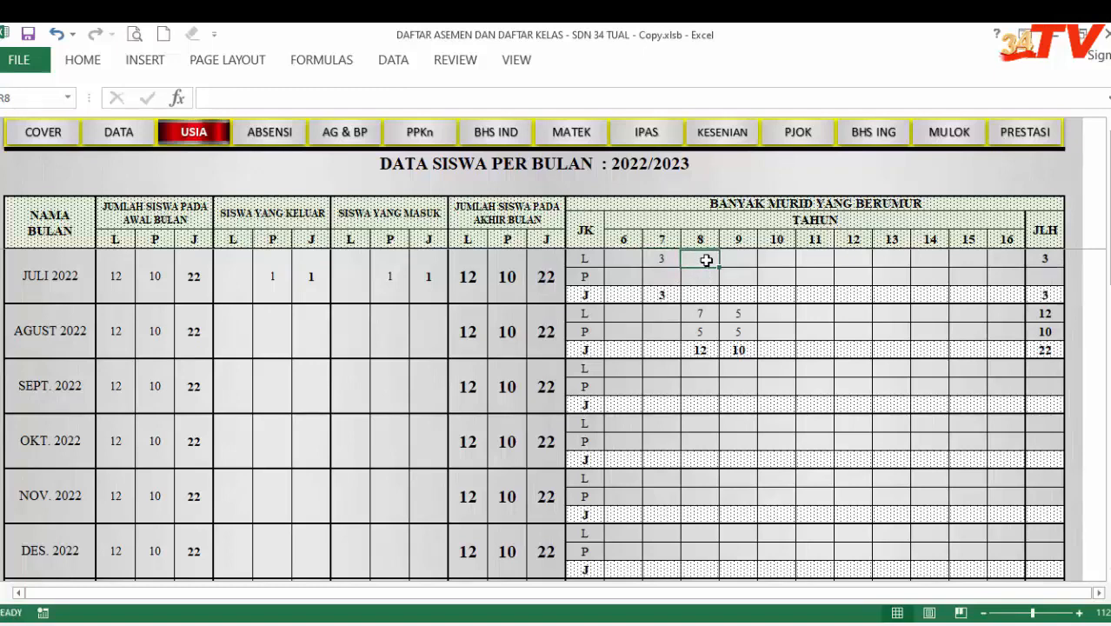
pyautogui.write('4')
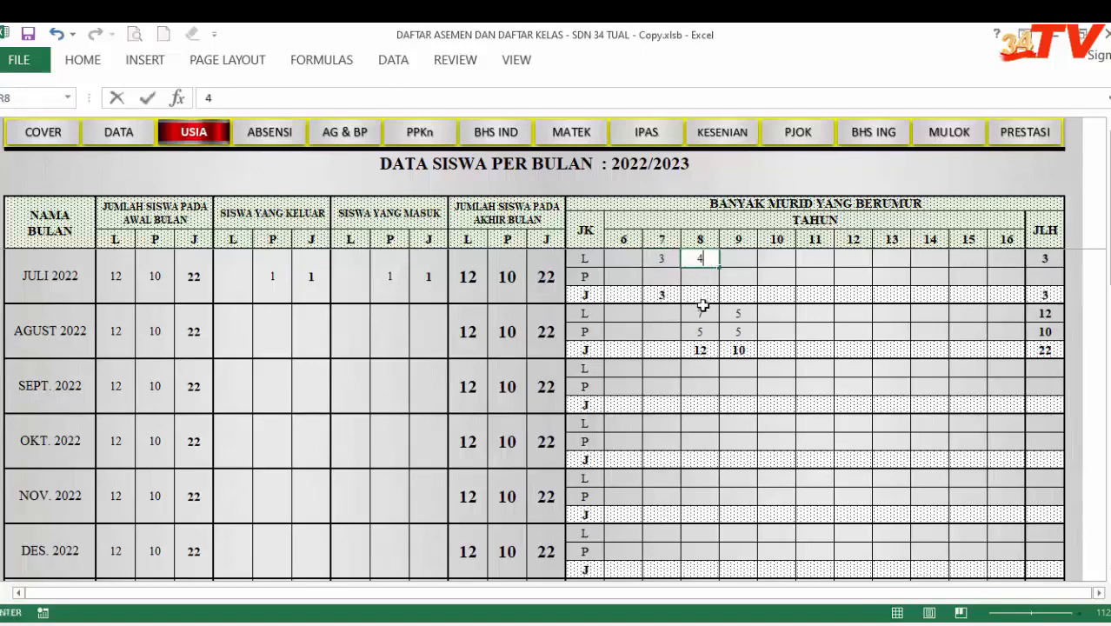
pyautogui.click(737, 257)
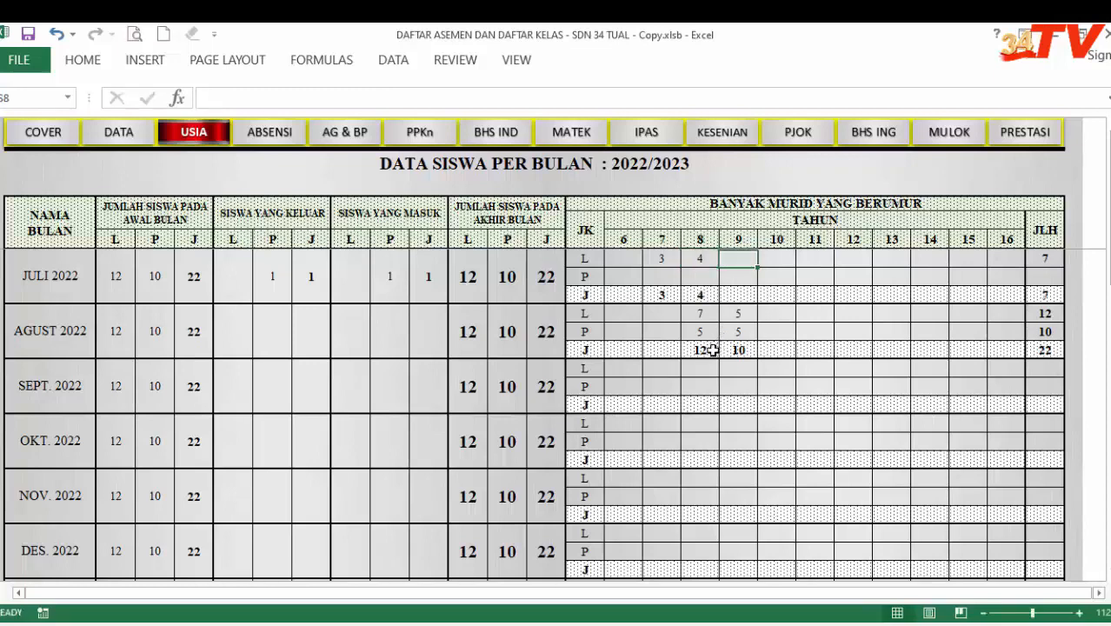
pyautogui.write('3')
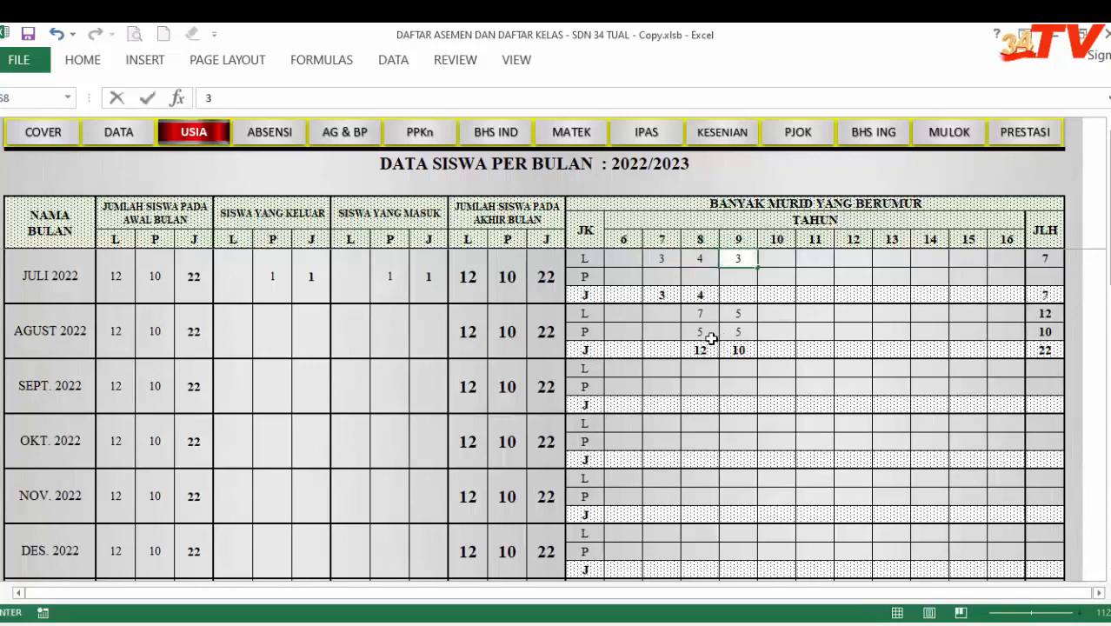
pyautogui.click(781, 272)
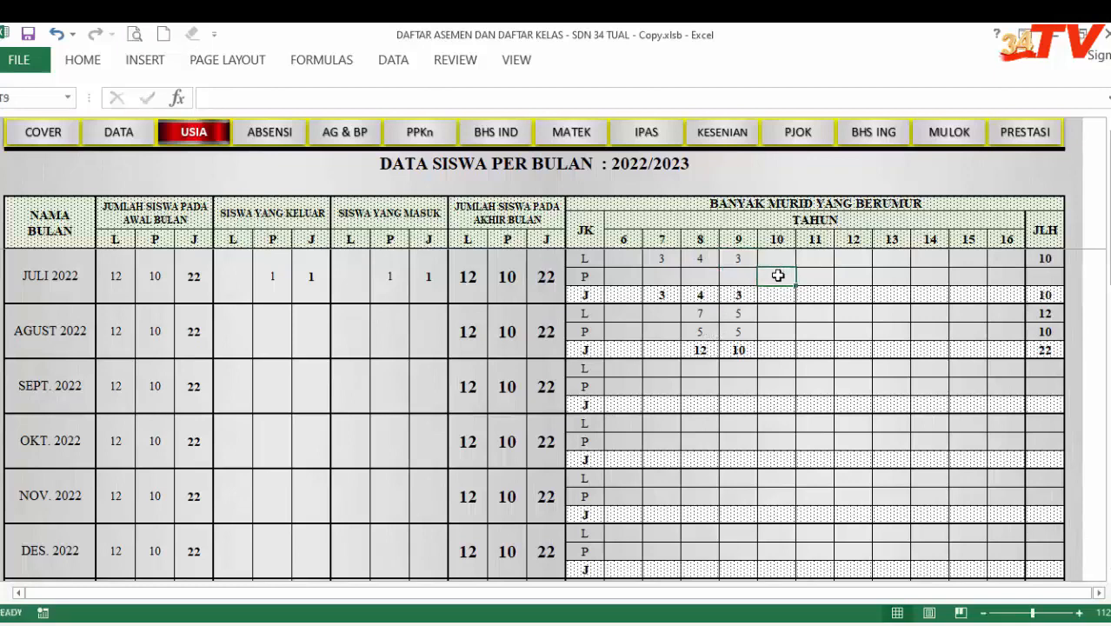
# Step: Change July's L count for age 9 to 5
pyautogui.click(775, 260)
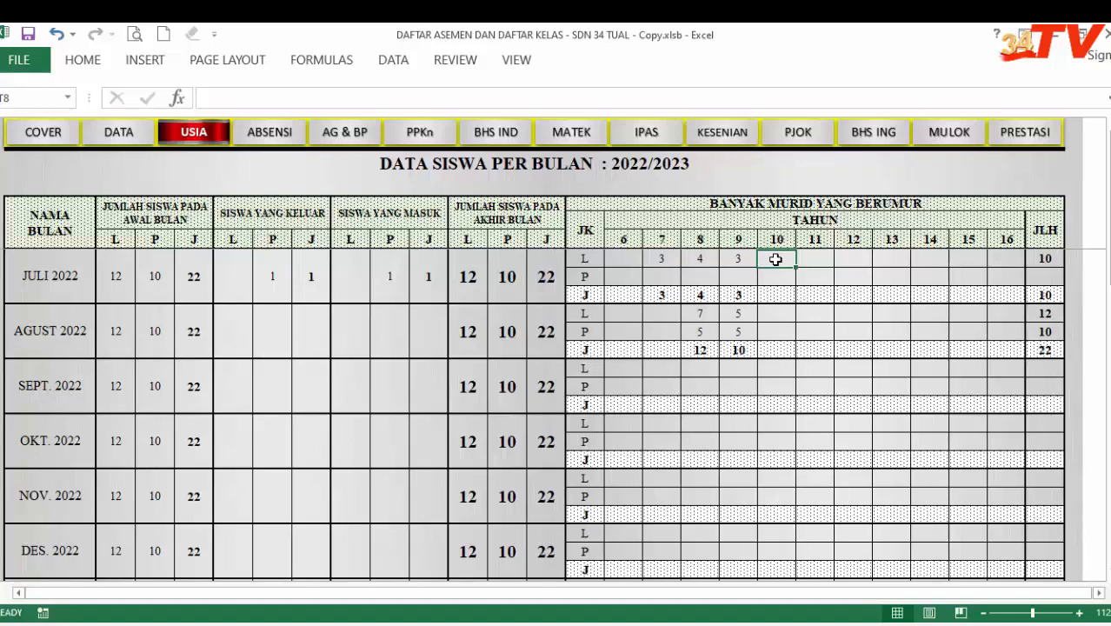
pyautogui.click(745, 260)
pyautogui.write('5')
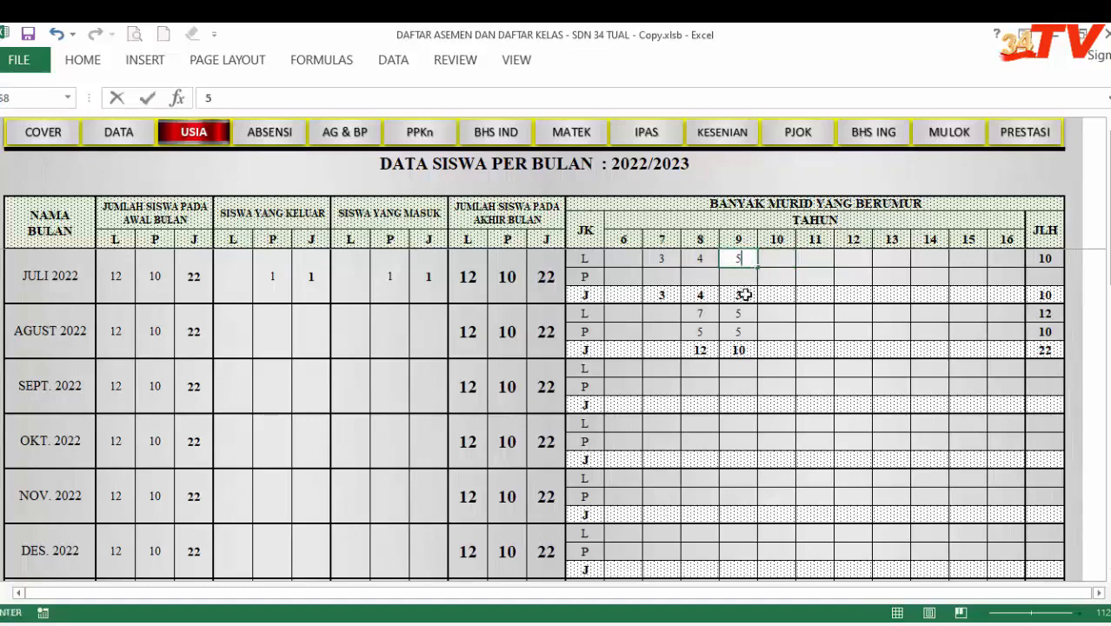
pyautogui.click(801, 333)
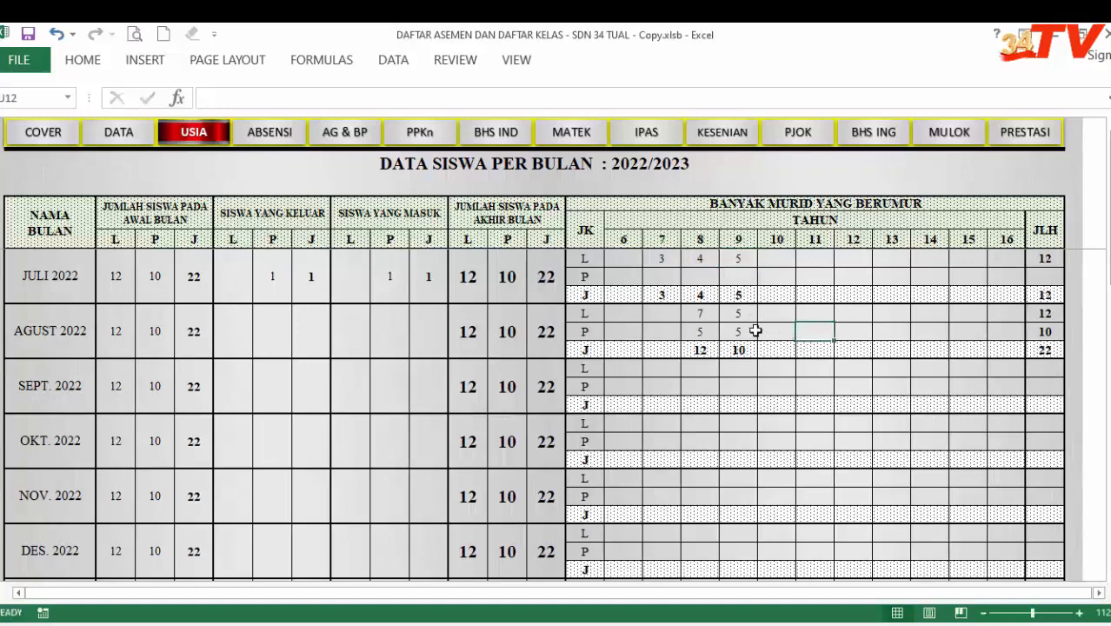
# Step: Compare July's end-of-month L count with the L and J totals in the JLH column
pyautogui.click(474, 289)
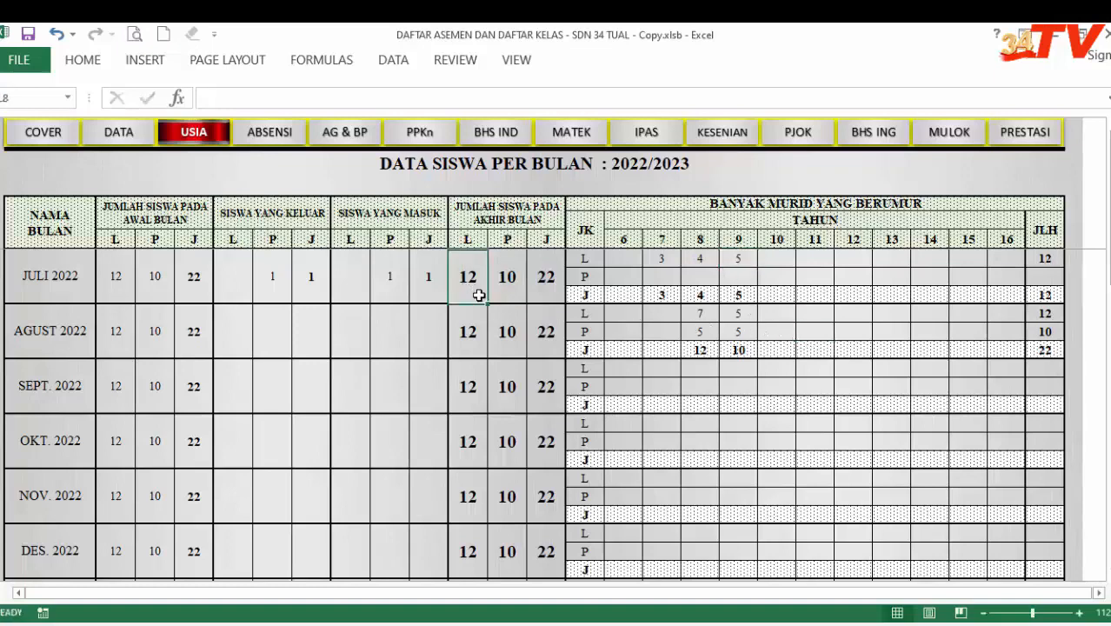
pyautogui.click(1049, 295)
pyautogui.click(1047, 257)
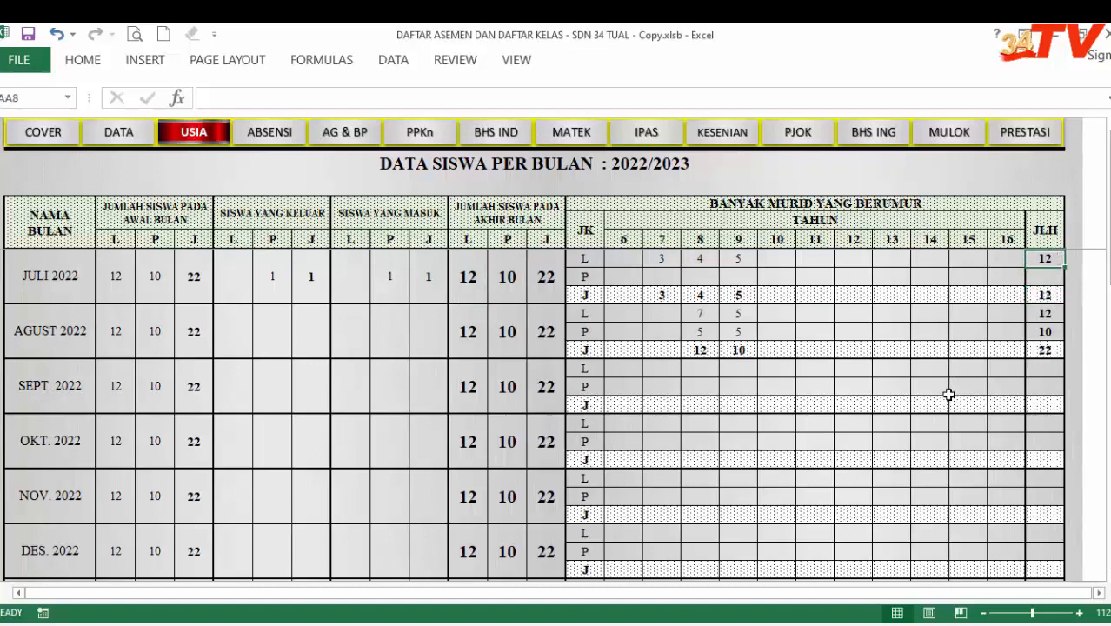
# Step: Enter July's P counts by age as 1 for age 7, 5 for age 8 and 4 for age 9
pyautogui.click(514, 289)
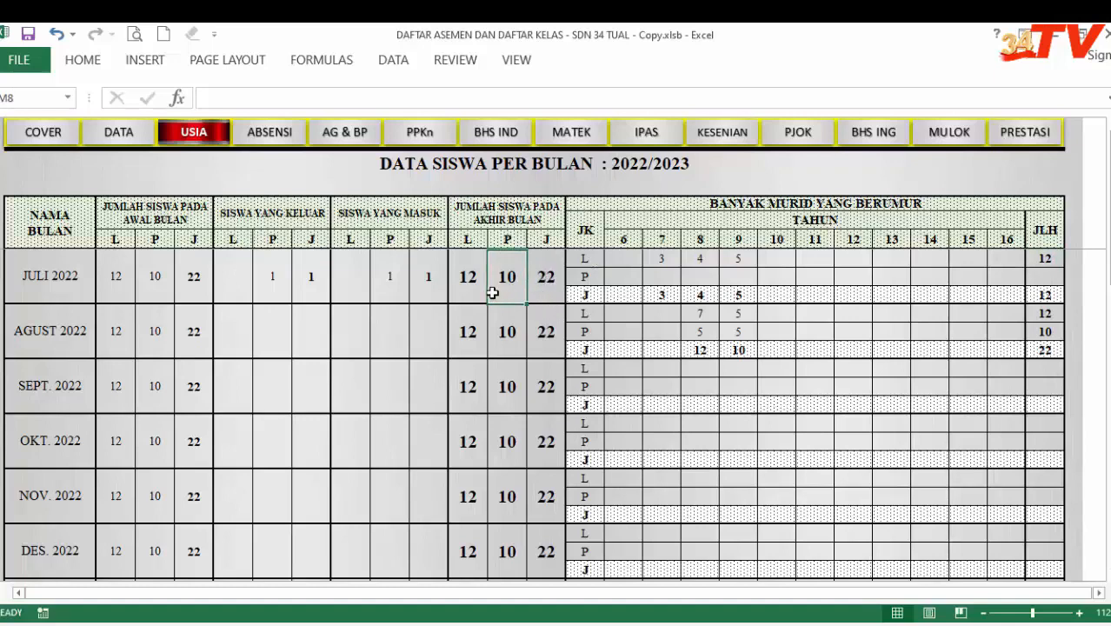
pyautogui.click(662, 279)
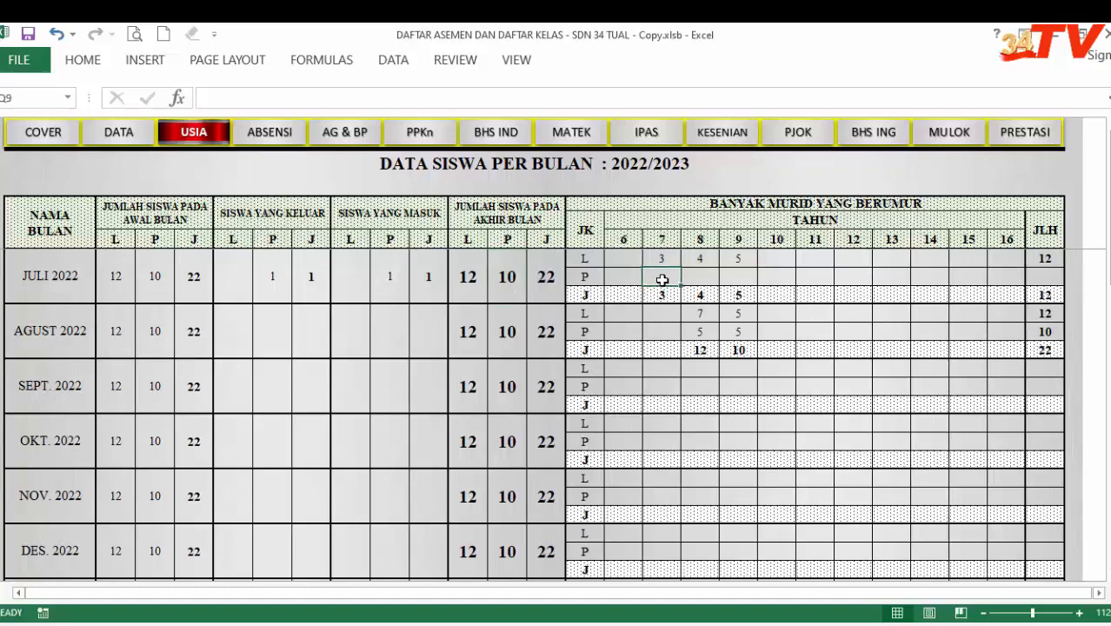
pyautogui.write('1')
pyautogui.click(702, 276)
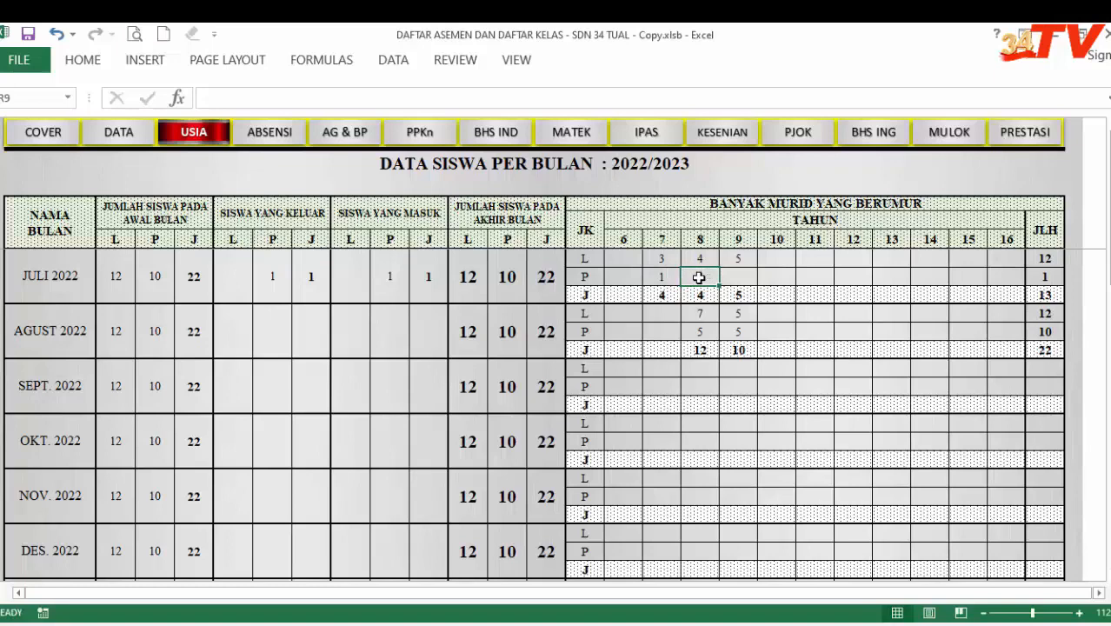
pyautogui.write('5')
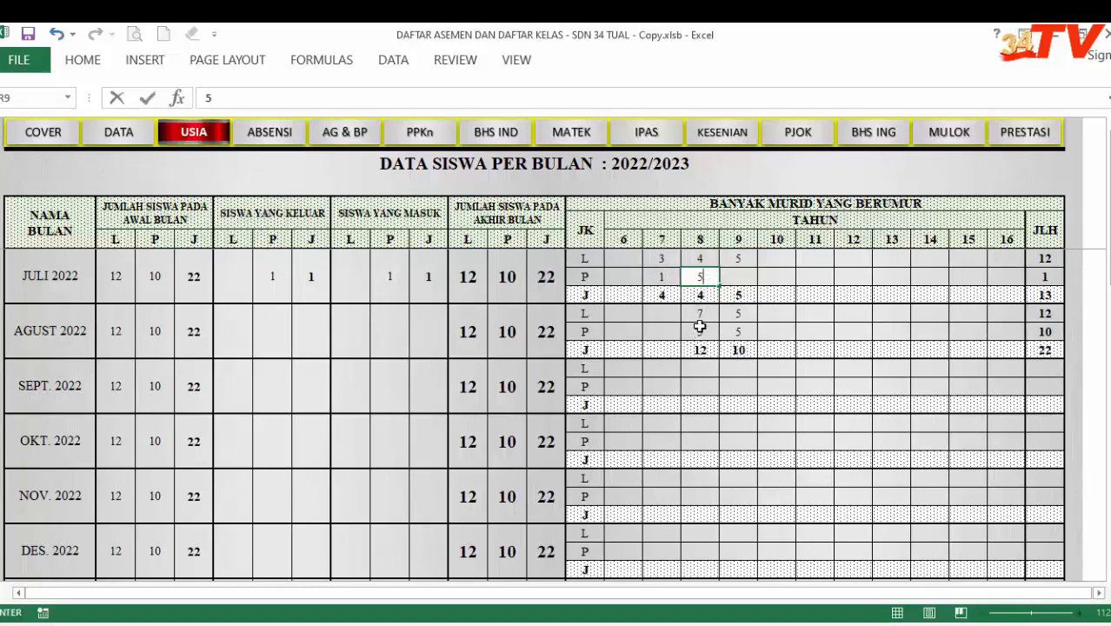
pyautogui.click(735, 277)
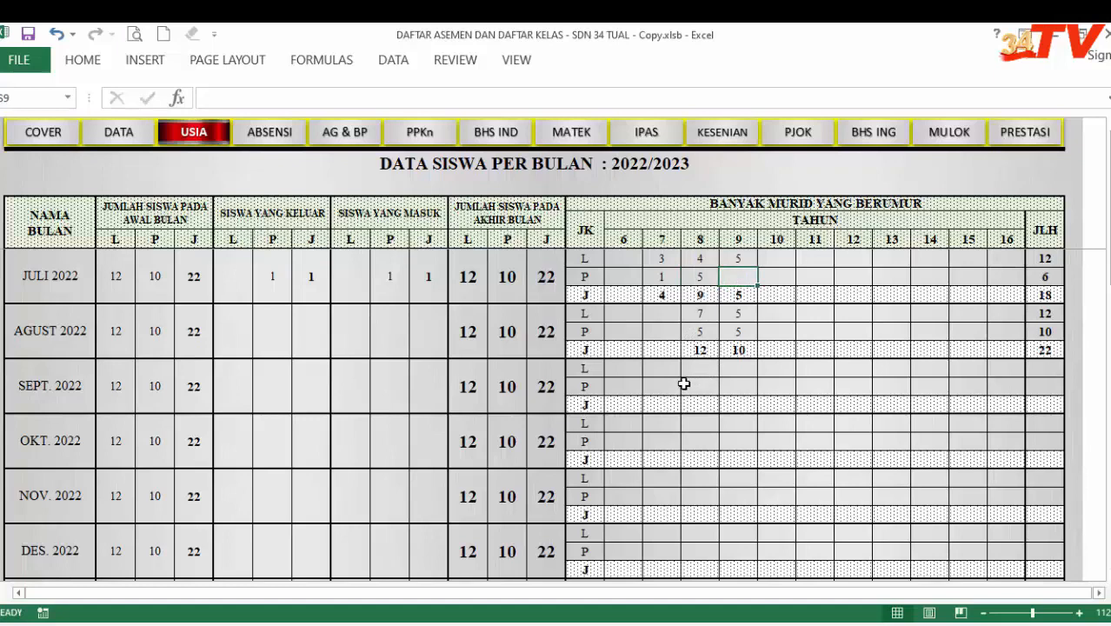
pyautogui.write('4')
pyautogui.click(811, 330)
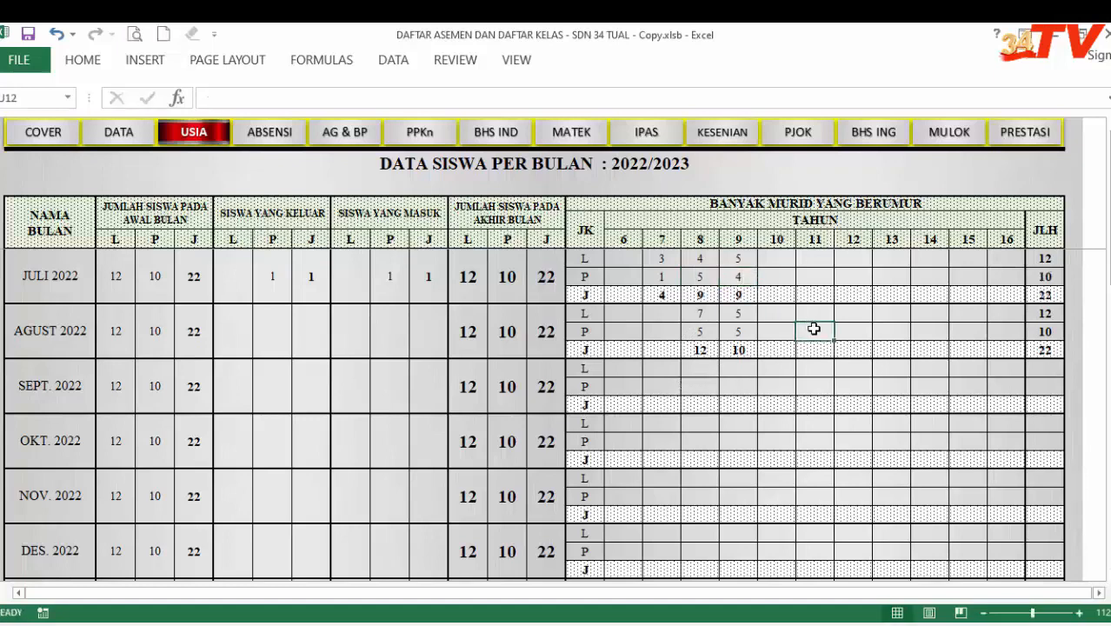
# Step: Clear July's P count under SISWA YANG MASUK and check the end-of-month figures against the starting and outgoing counts
pyautogui.click(554, 282)
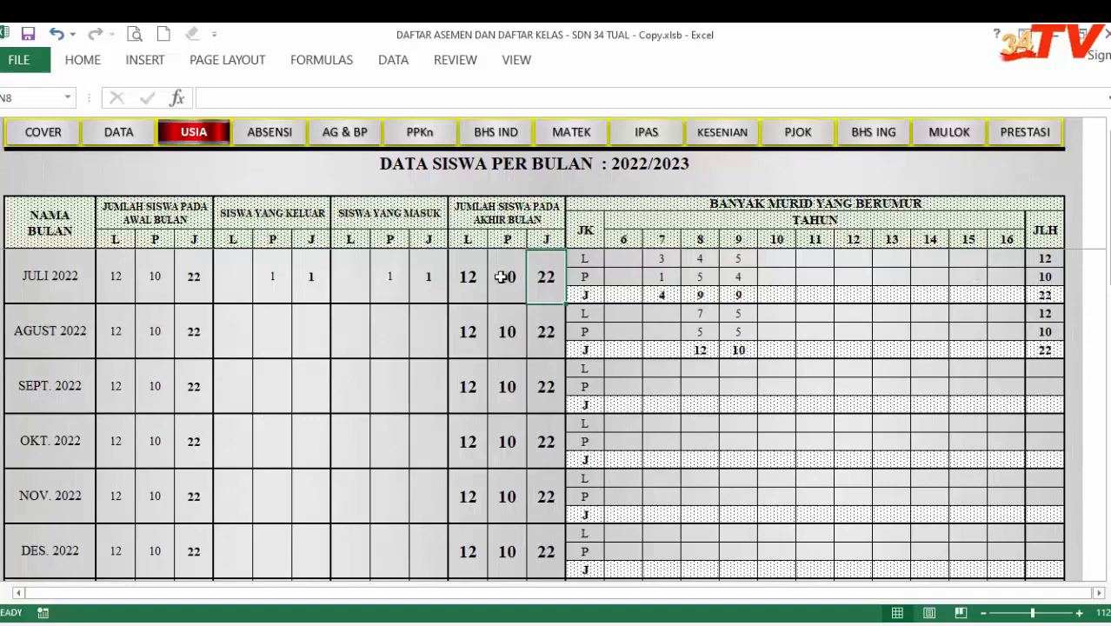
pyautogui.click(398, 280)
pyautogui.press('Delete')
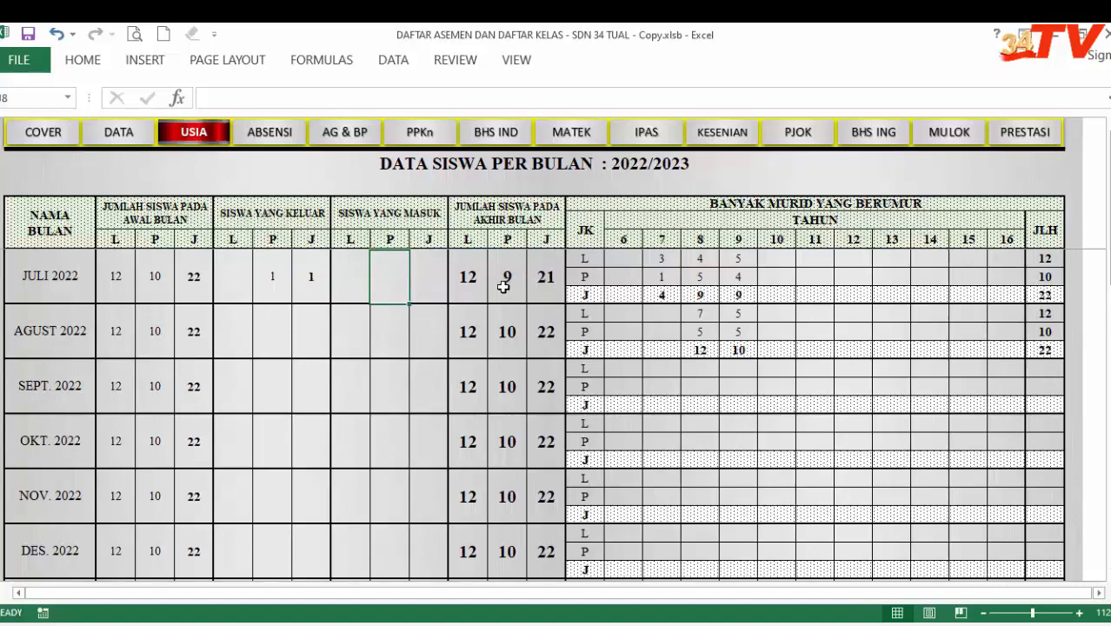
pyautogui.click(547, 280)
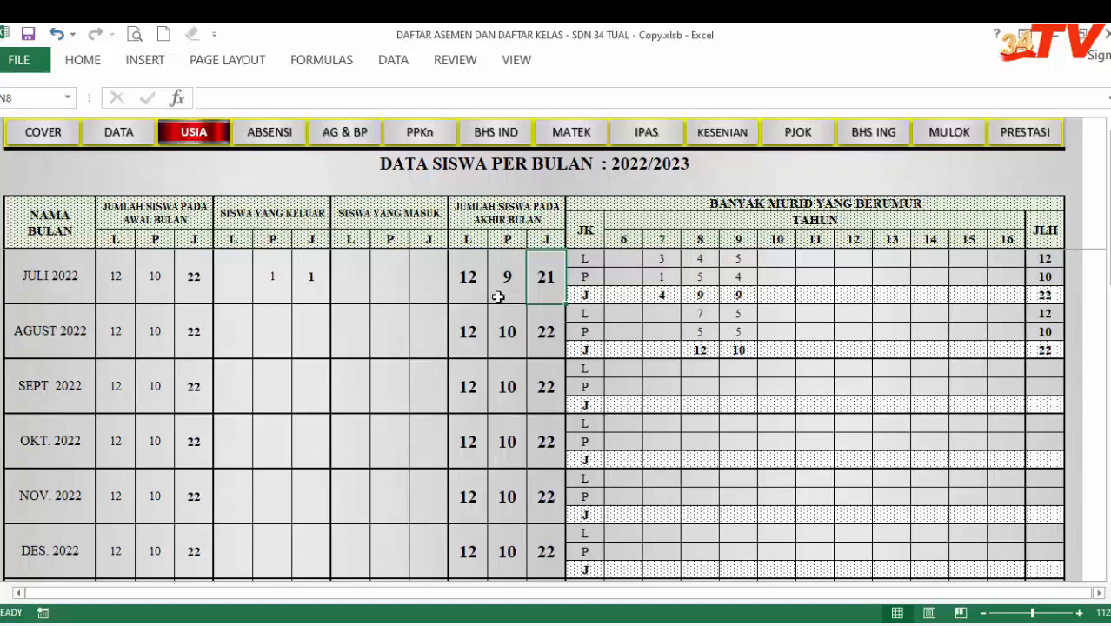
pyautogui.click(160, 277)
pyautogui.click(514, 292)
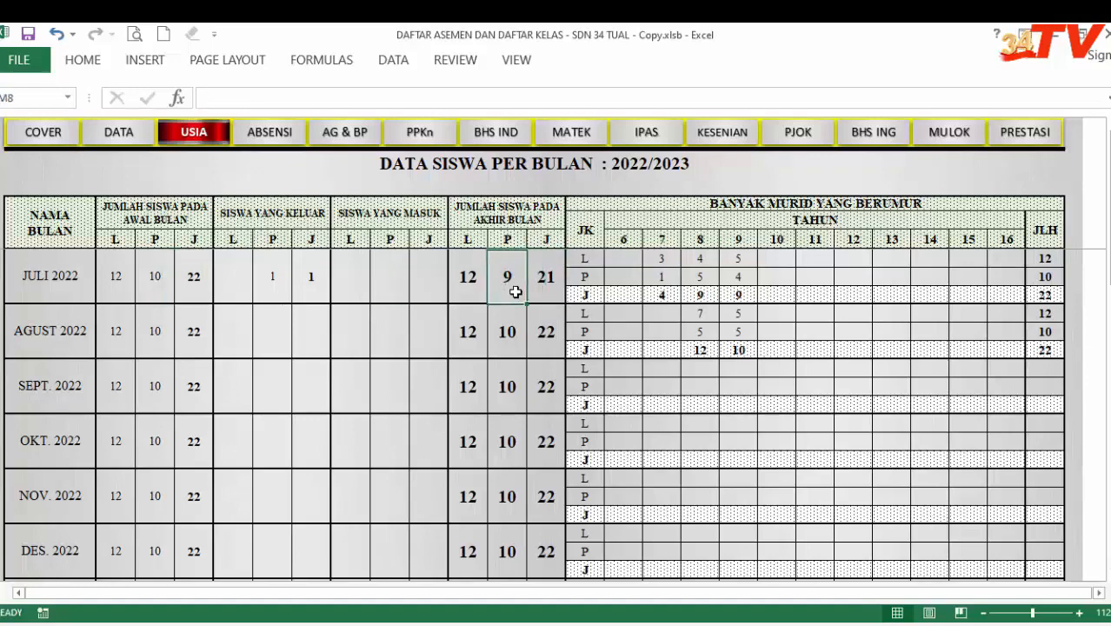
pyautogui.click(310, 280)
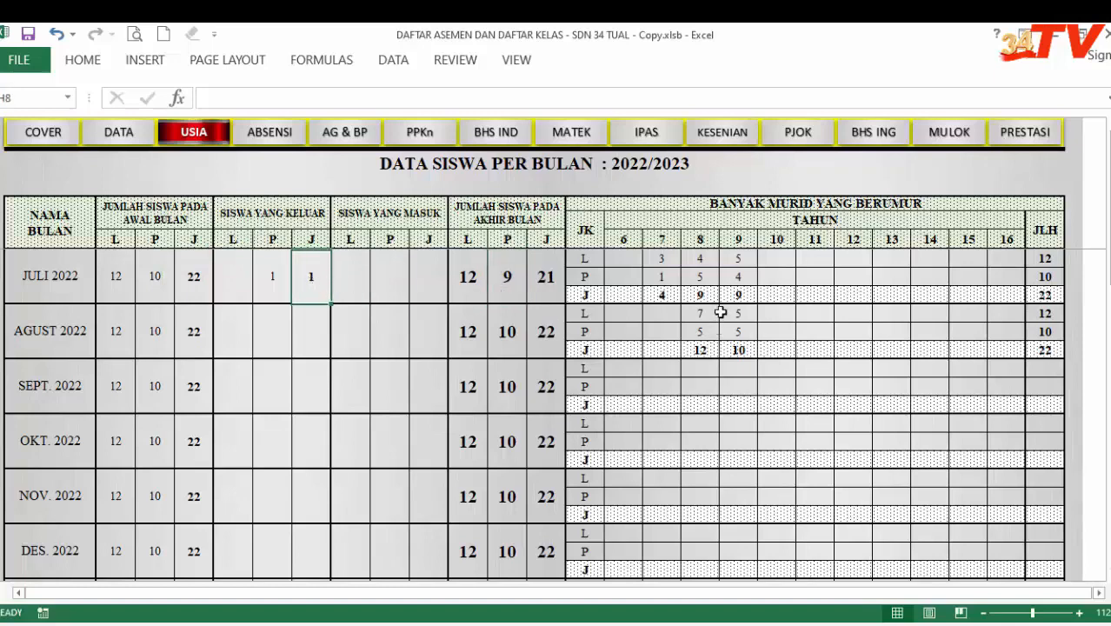
# Step: Change July's P count for age 8 to 4 and compare the JLH column with the end-of-month total
pyautogui.click(703, 278)
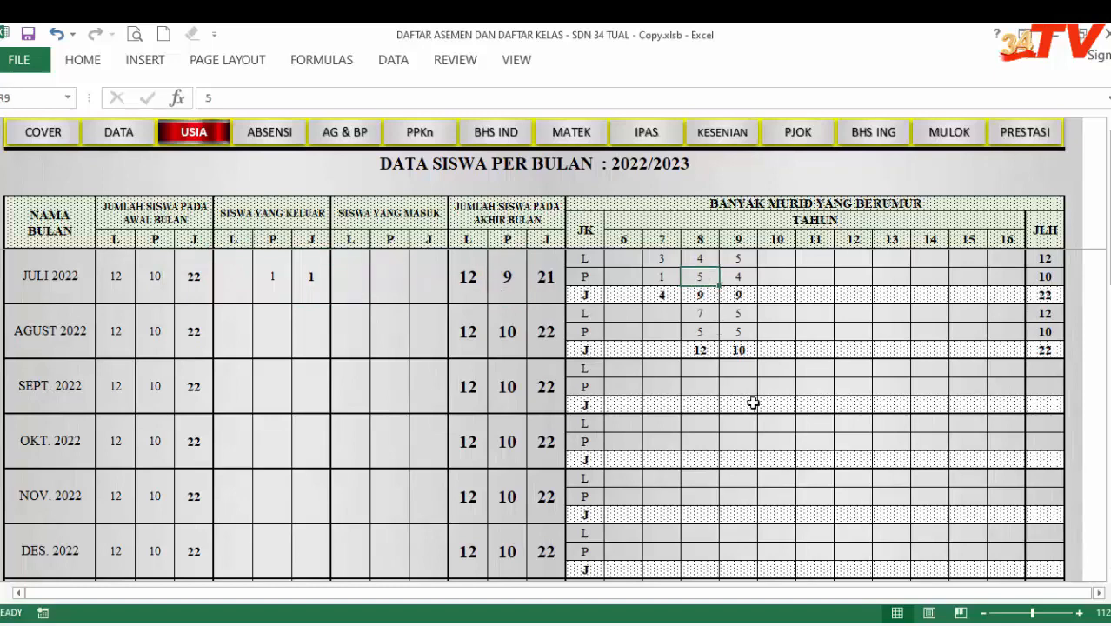
pyautogui.write('4')
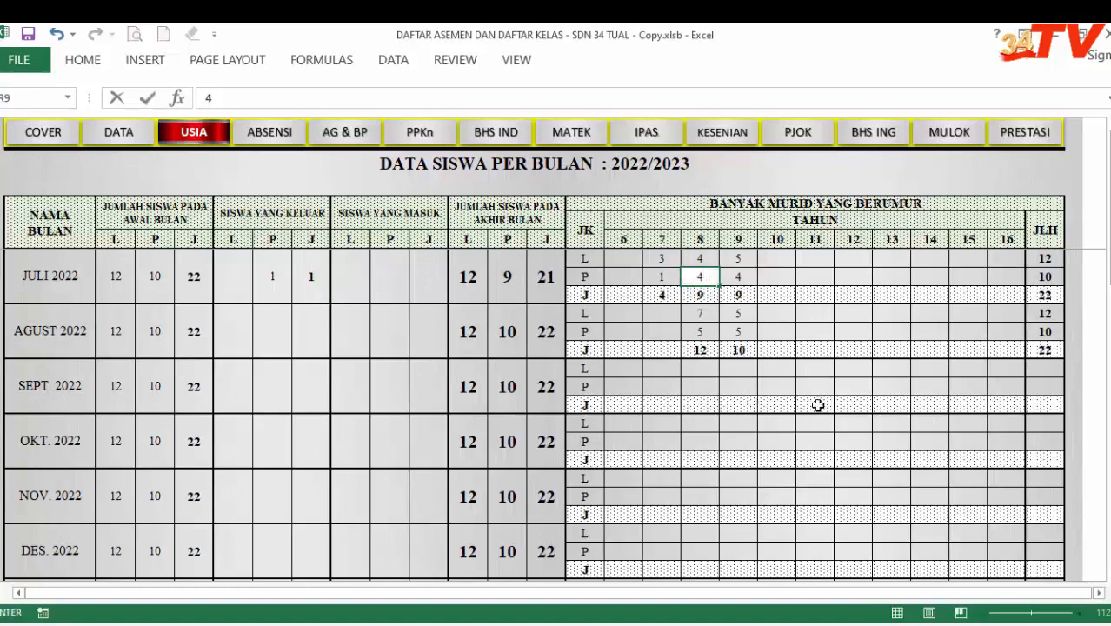
pyautogui.click(895, 321)
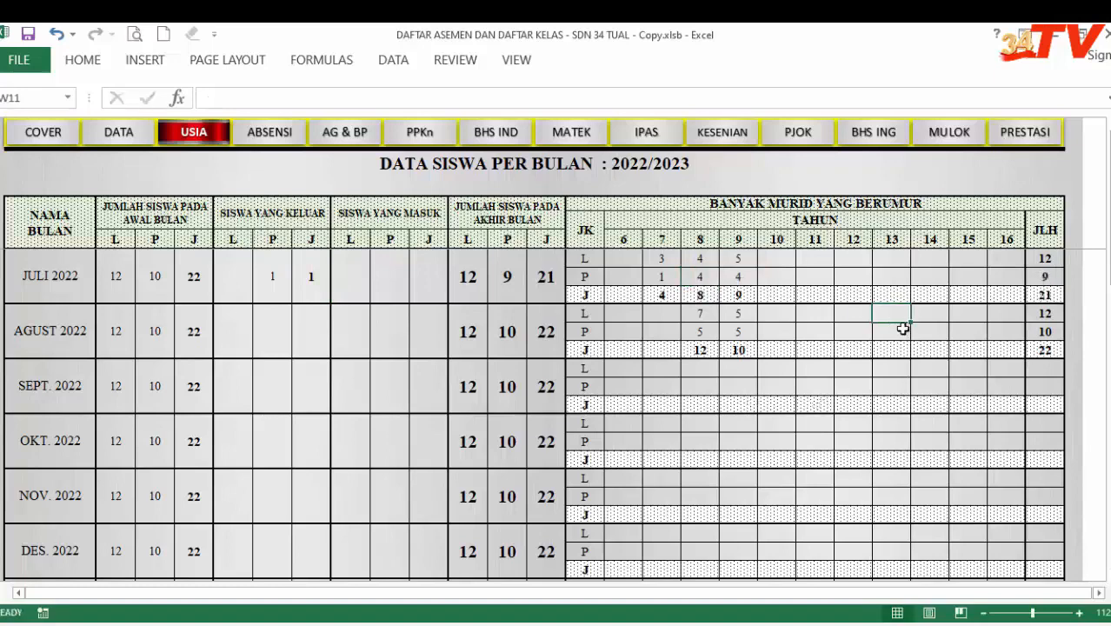
pyautogui.click(537, 286)
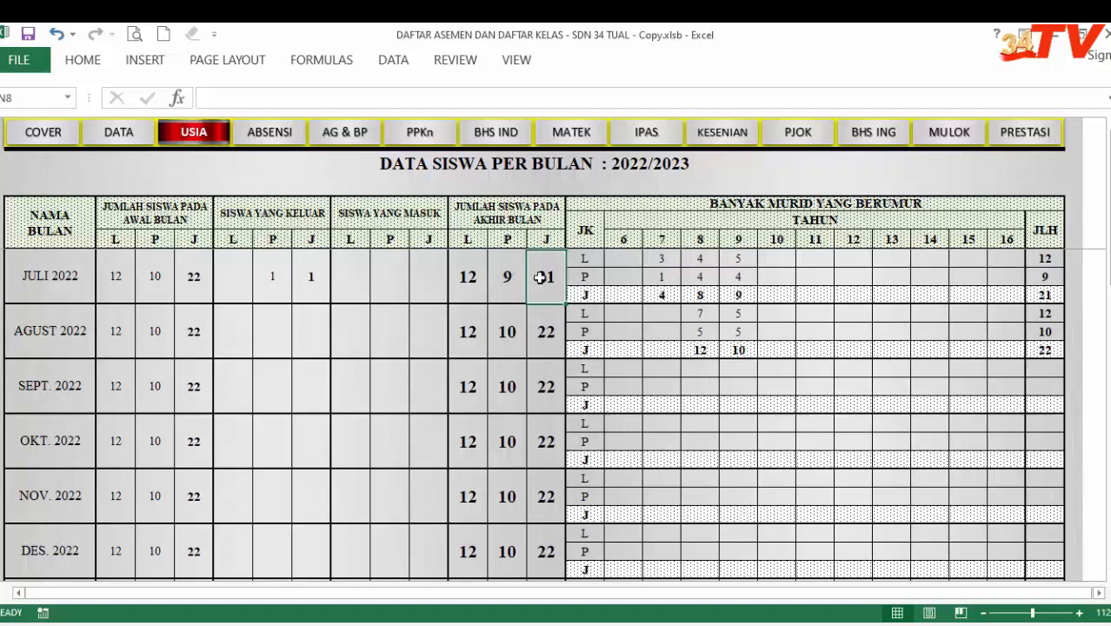
# Step: Carry July's end-of-month P figure into August by setting August's start-of-month P count to 9
pyautogui.click(126, 331)
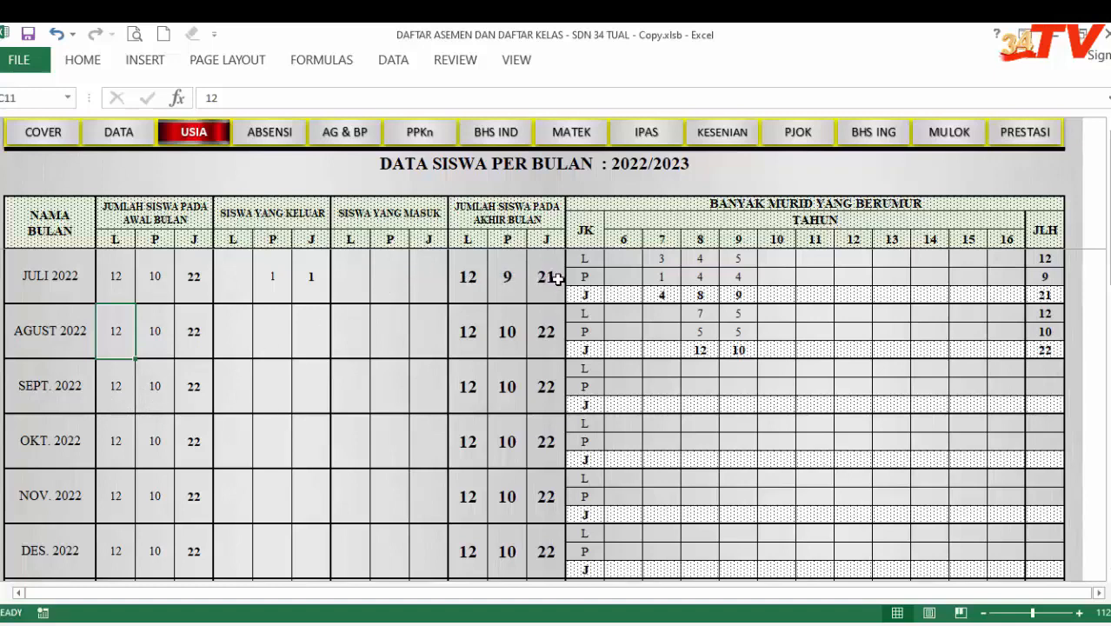
pyautogui.click(478, 283)
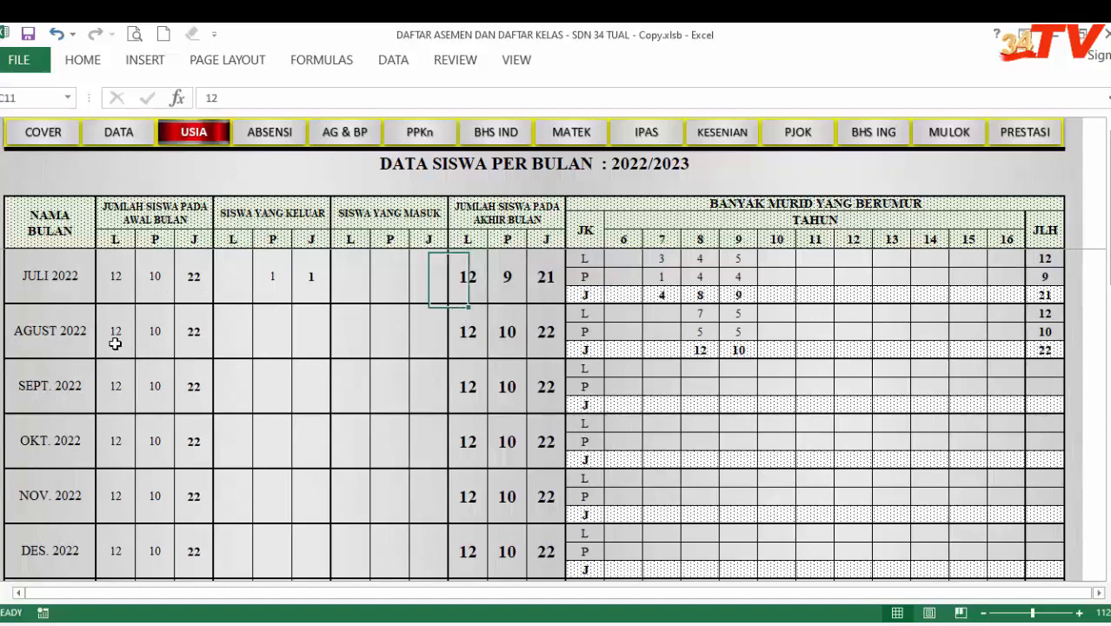
pyautogui.click(519, 279)
pyautogui.click(156, 339)
pyautogui.write('9')
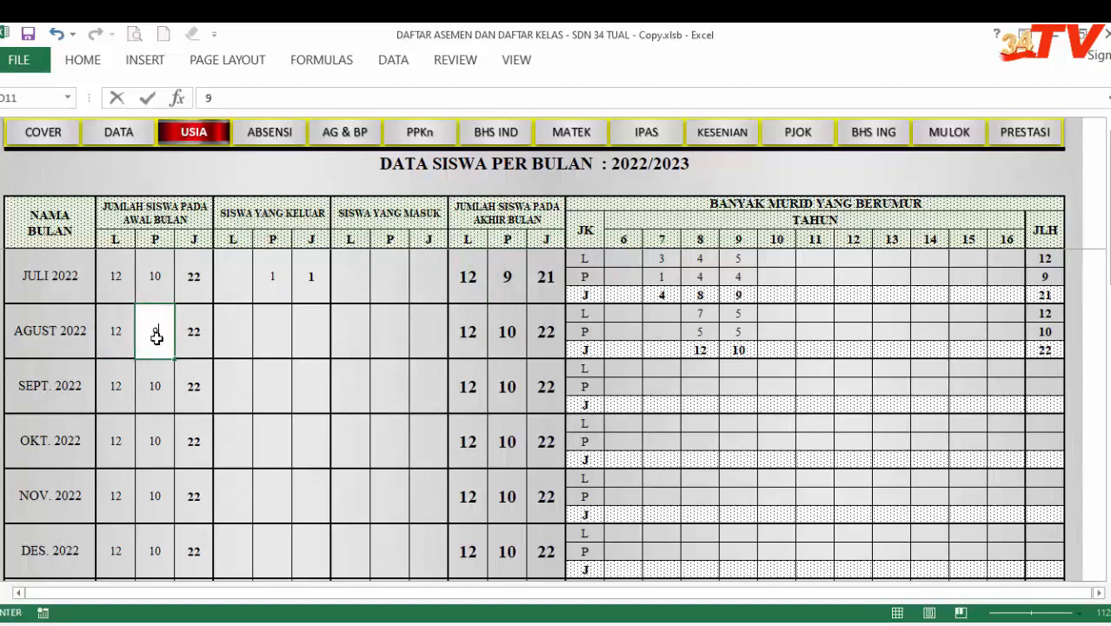
pyautogui.click(296, 333)
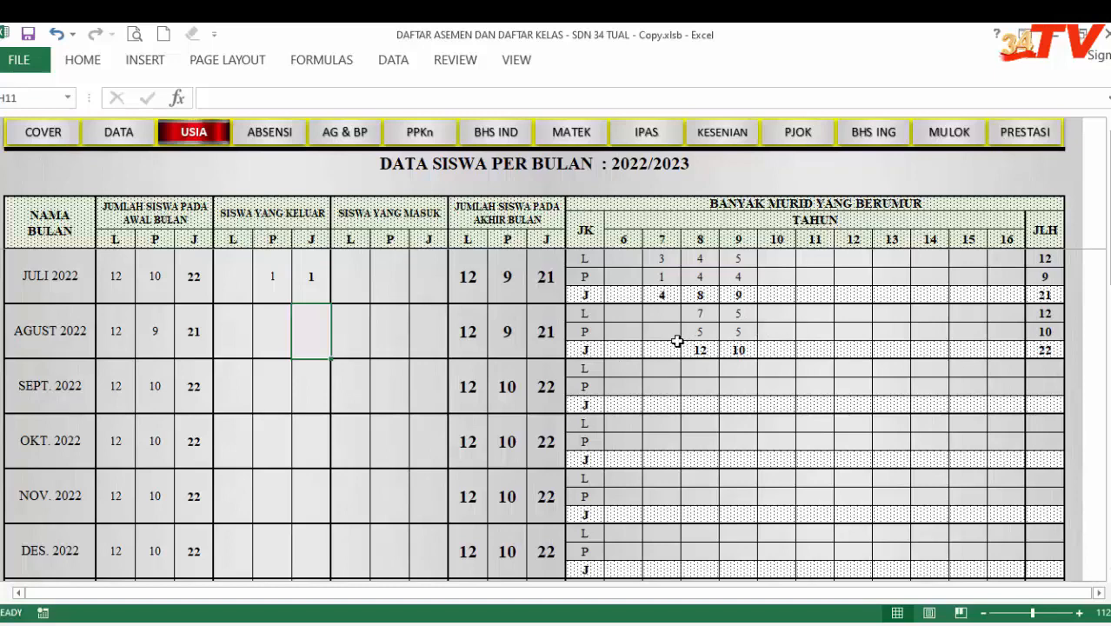
# Step: Check August's end-of-month total and change August's P count for age 9 to 4
pyautogui.click(549, 334)
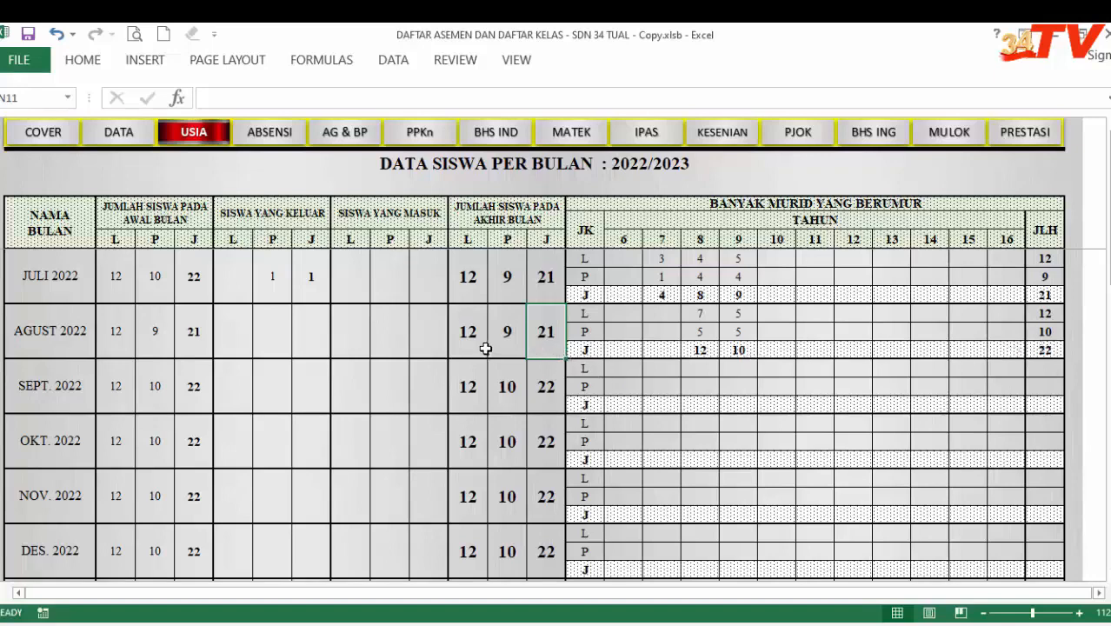
pyautogui.click(737, 332)
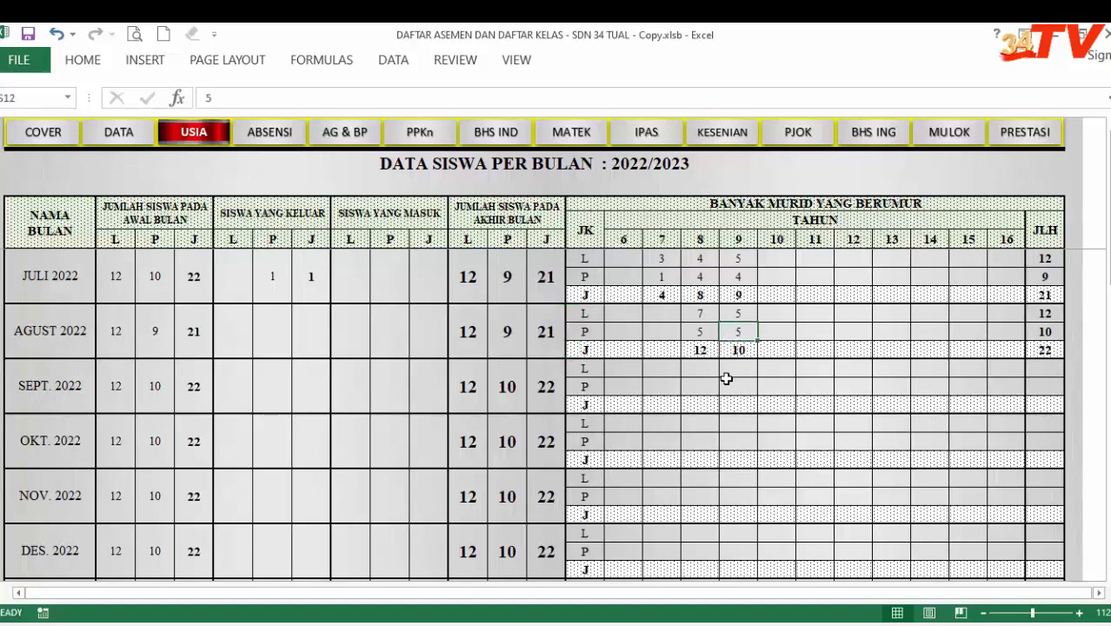
pyautogui.write('4')
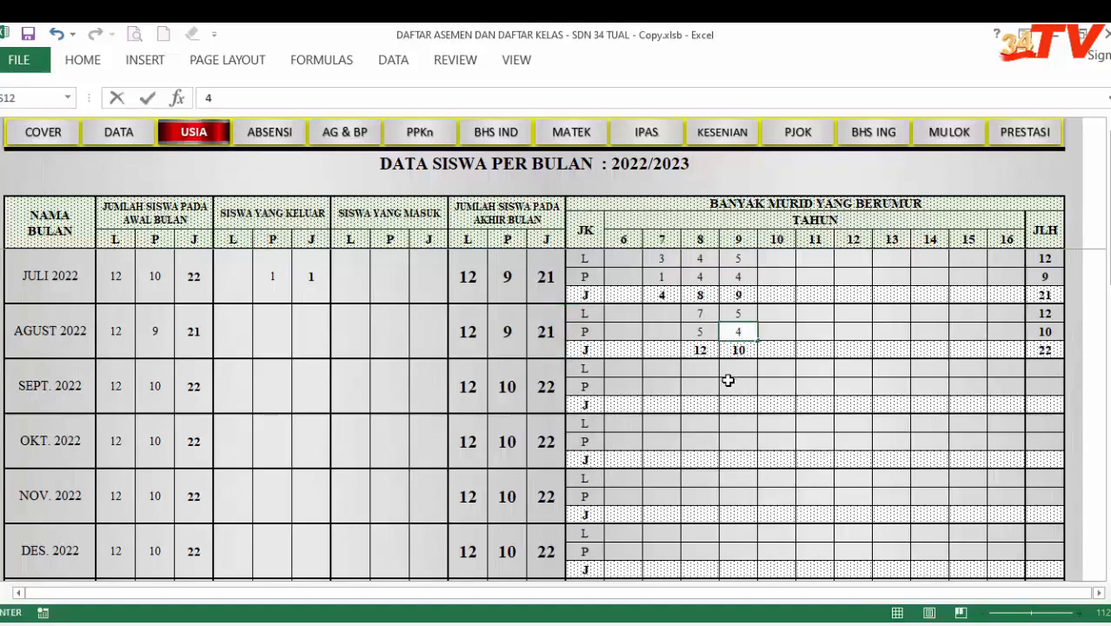
pyautogui.click(865, 383)
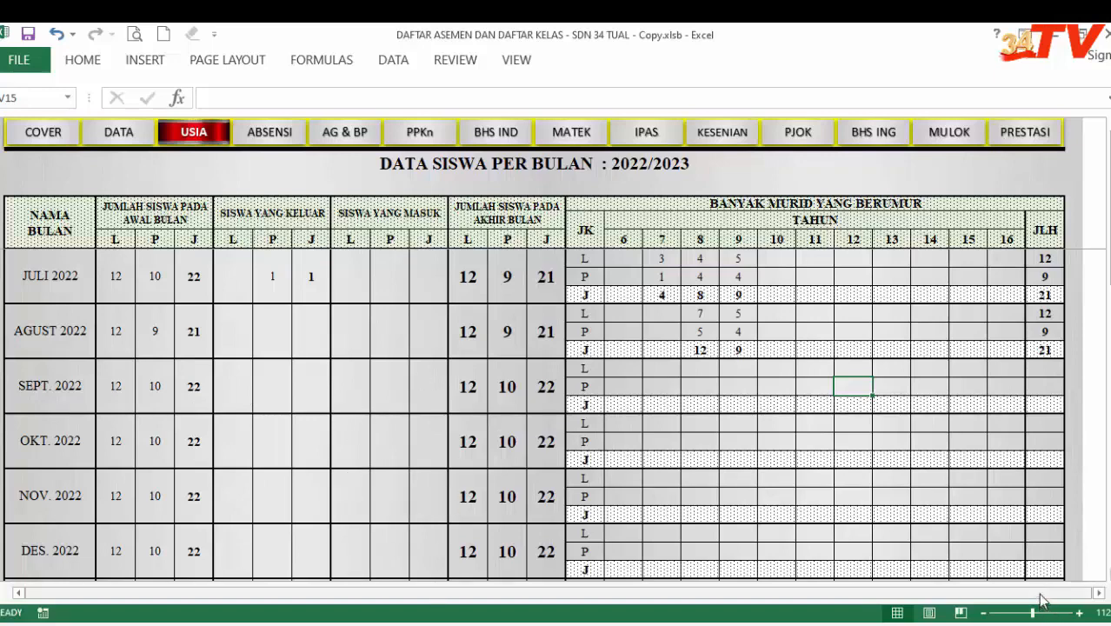
# Step: Examine the principal's title, name and NIP lines in the signature block below the monthly table
pyautogui.moveTo(1110, 251); pyautogui.dragTo(1110, 513)
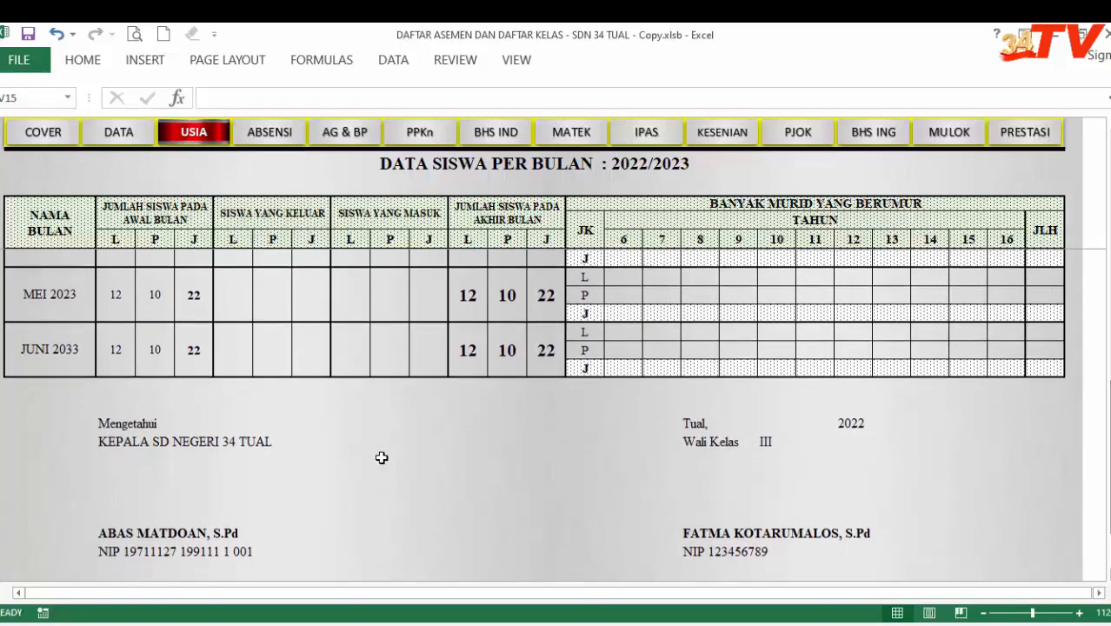
pyautogui.click(122, 442)
pyautogui.click(116, 532)
pyautogui.click(120, 553)
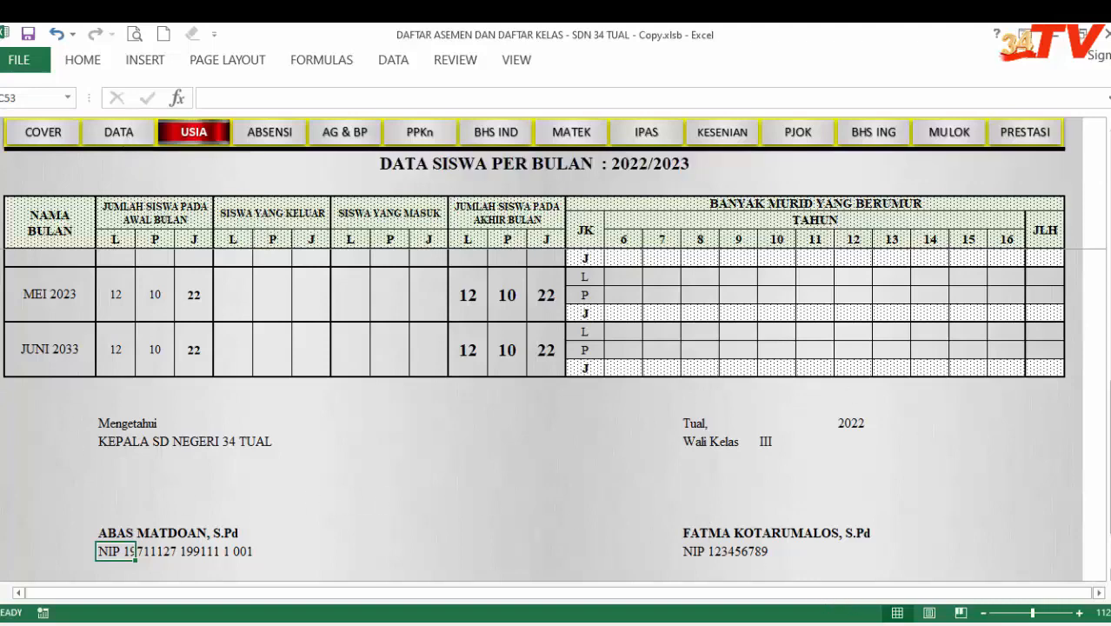
pyautogui.moveTo(1110, 411); pyautogui.dragTo(1110, 157)
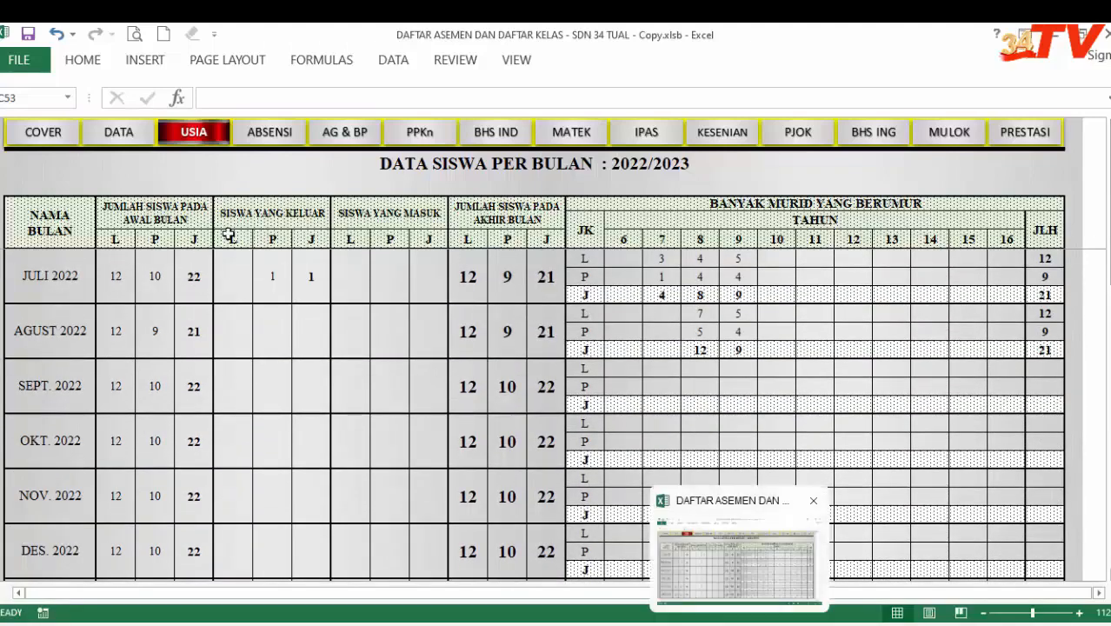
# Step: Open the ABSENSI attendance sheet and set its month number to 10 for Oktober
pyautogui.click(268, 133)
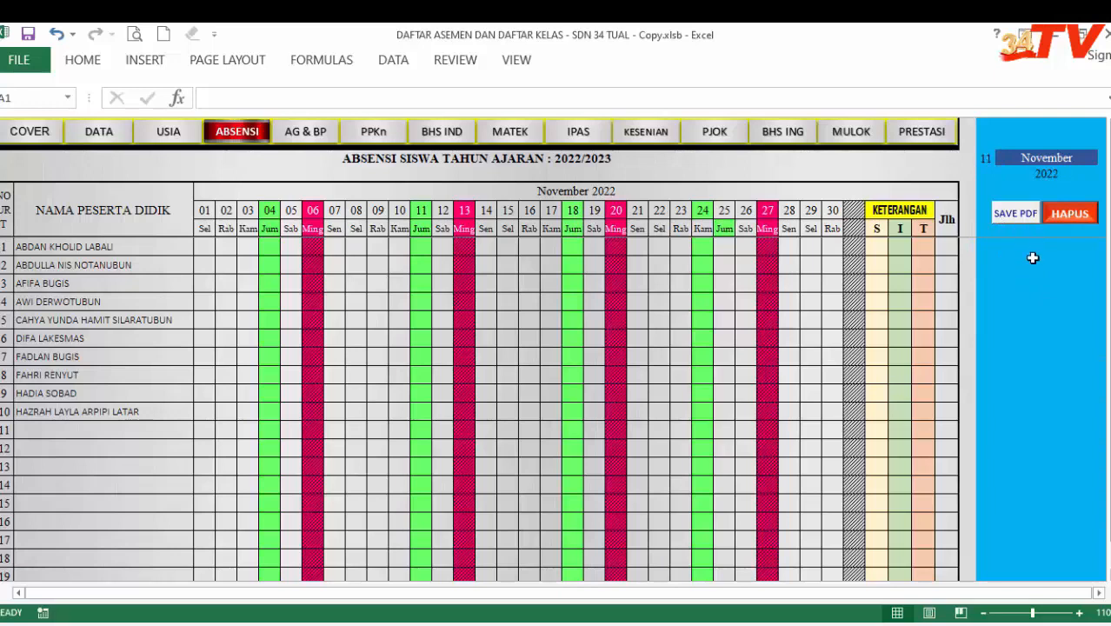
pyautogui.click(986, 158)
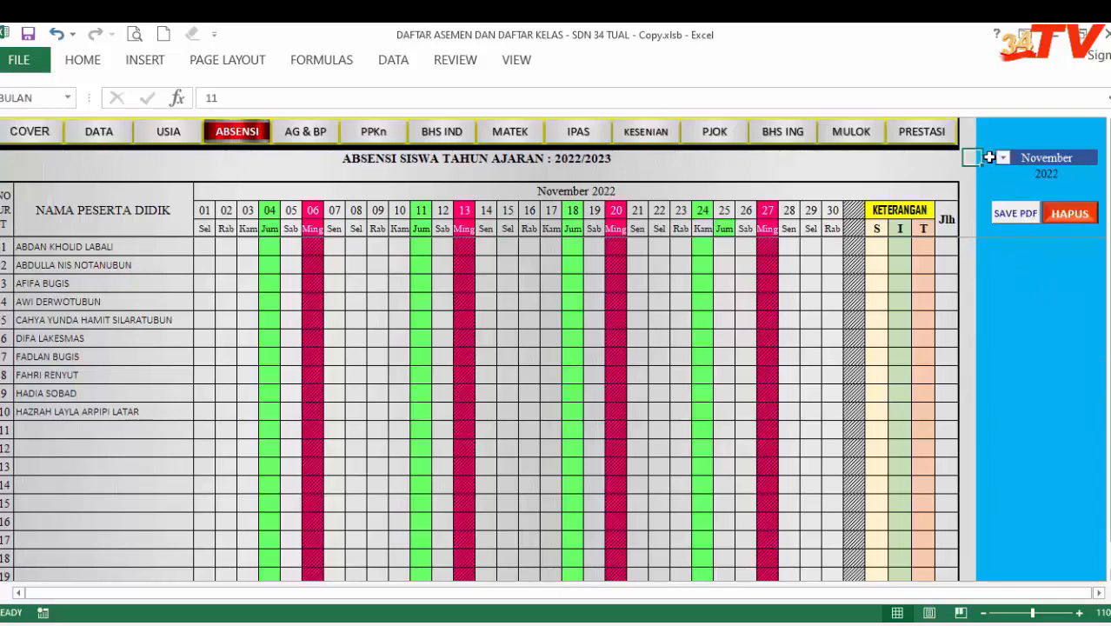
pyautogui.click(1004, 158)
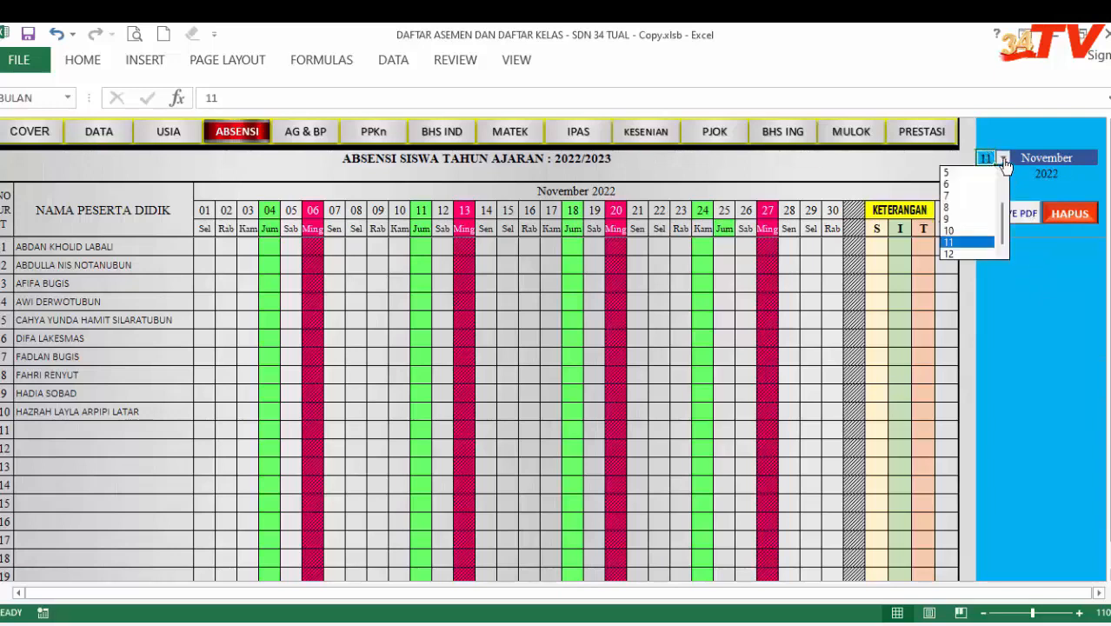
pyautogui.click(965, 233)
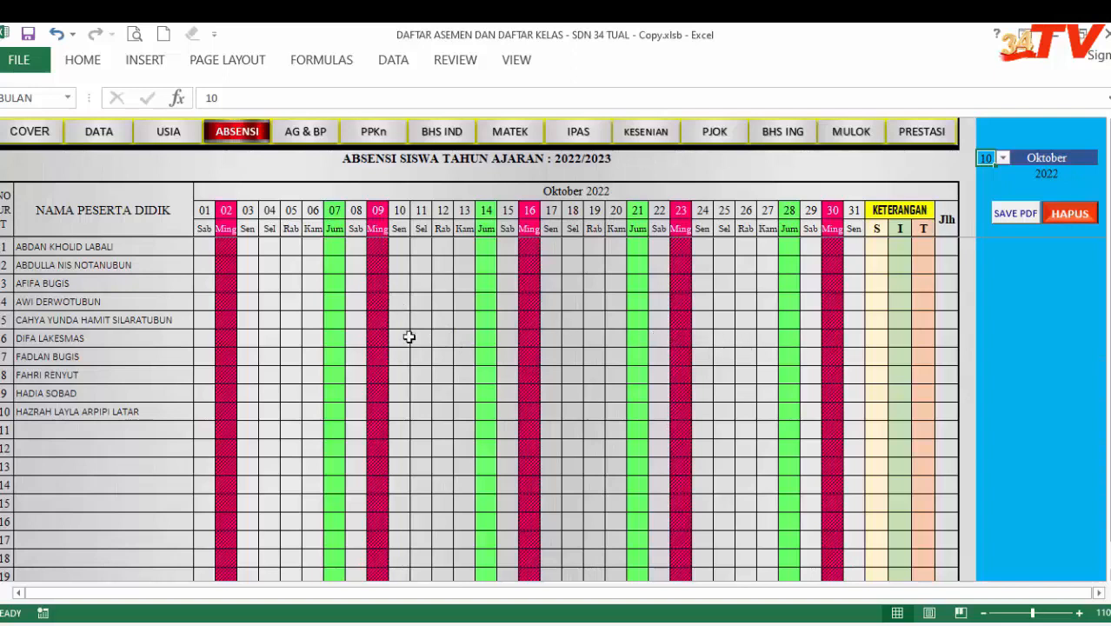
# Step: Switch the attendance month to 11 for November and back to 10 to compare the two calendars
pyautogui.click(1007, 160)
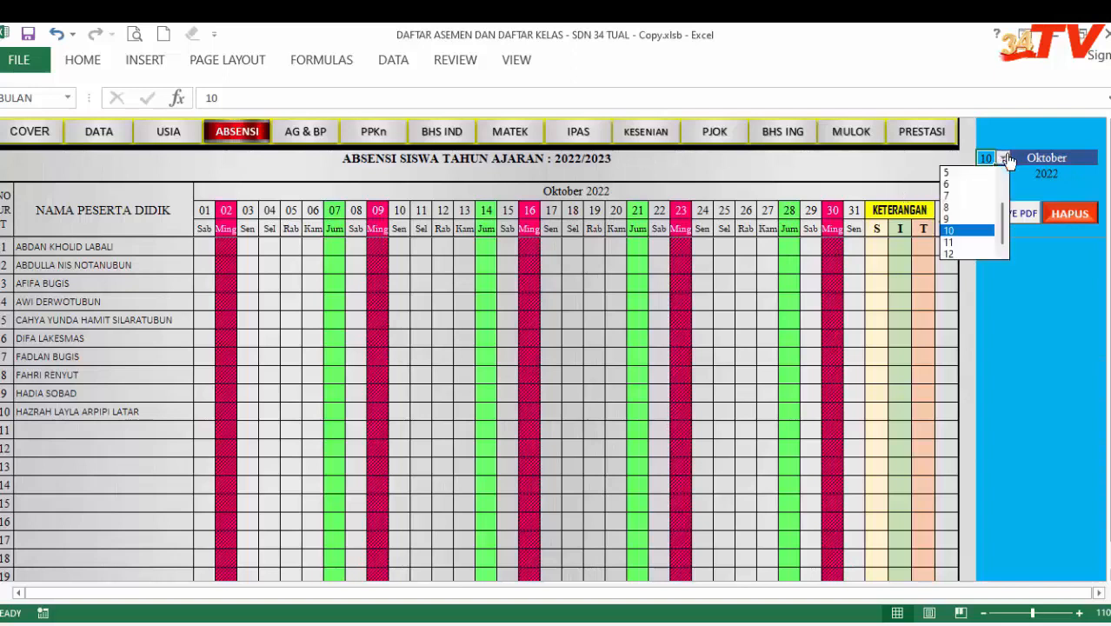
pyautogui.click(966, 243)
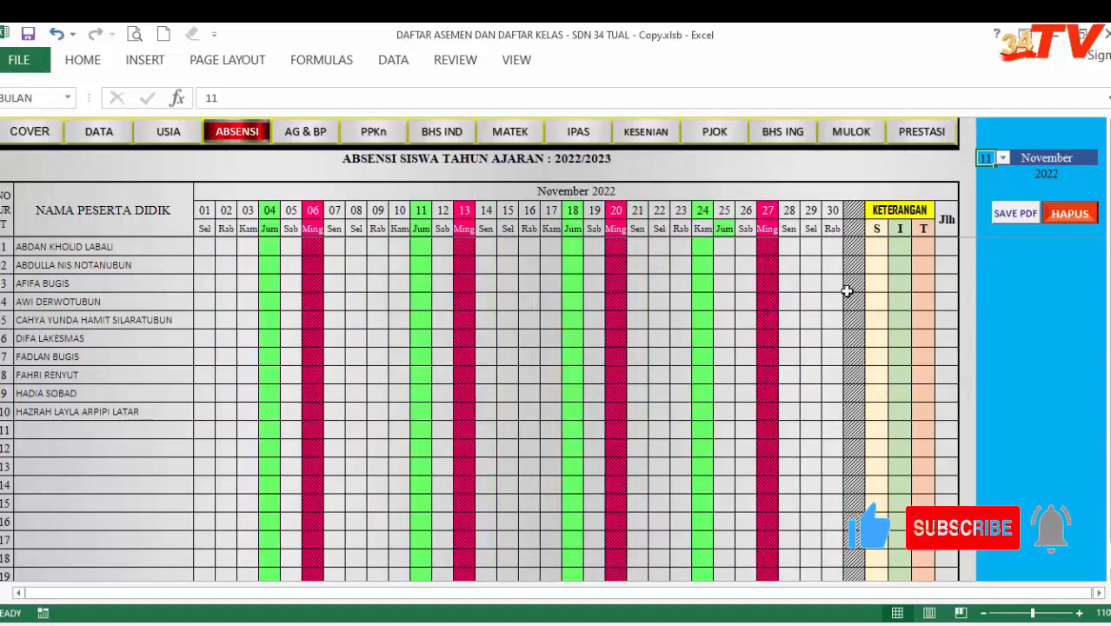
pyautogui.click(1004, 158)
pyautogui.click(957, 235)
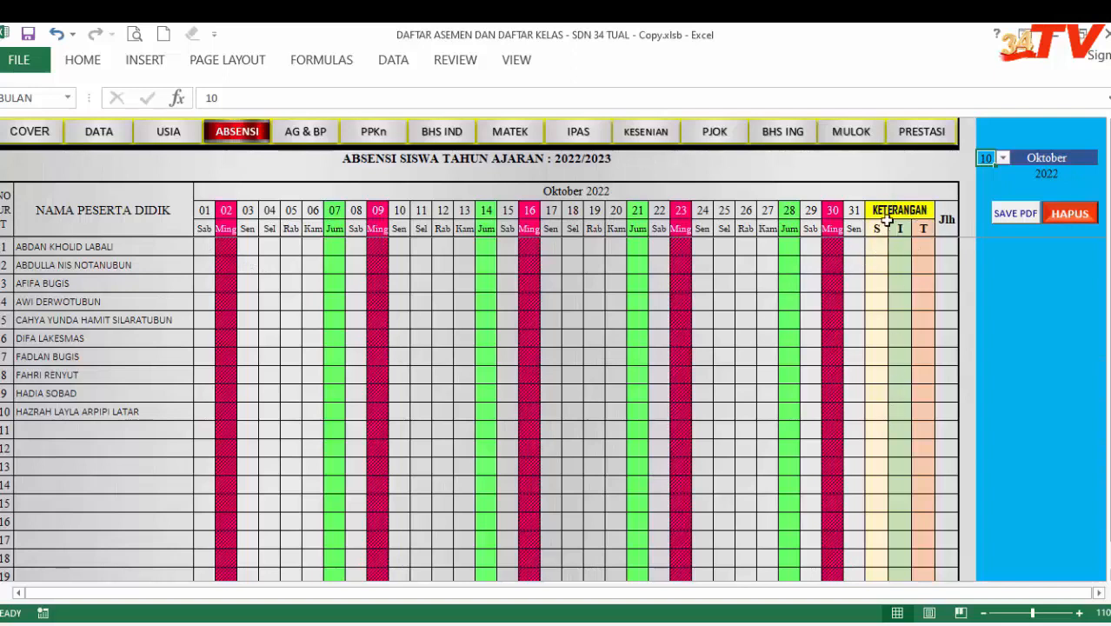
# Step: Check the first student's S, I and T summary cells and mark that student S on 6 Oktober
pyautogui.click(881, 250)
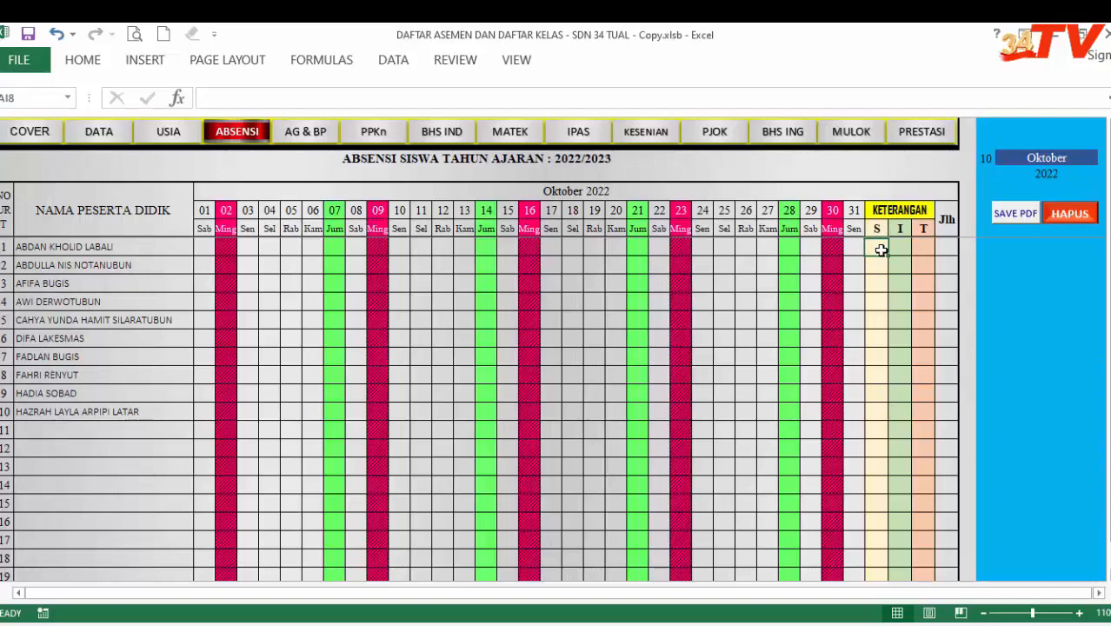
pyautogui.click(900, 248)
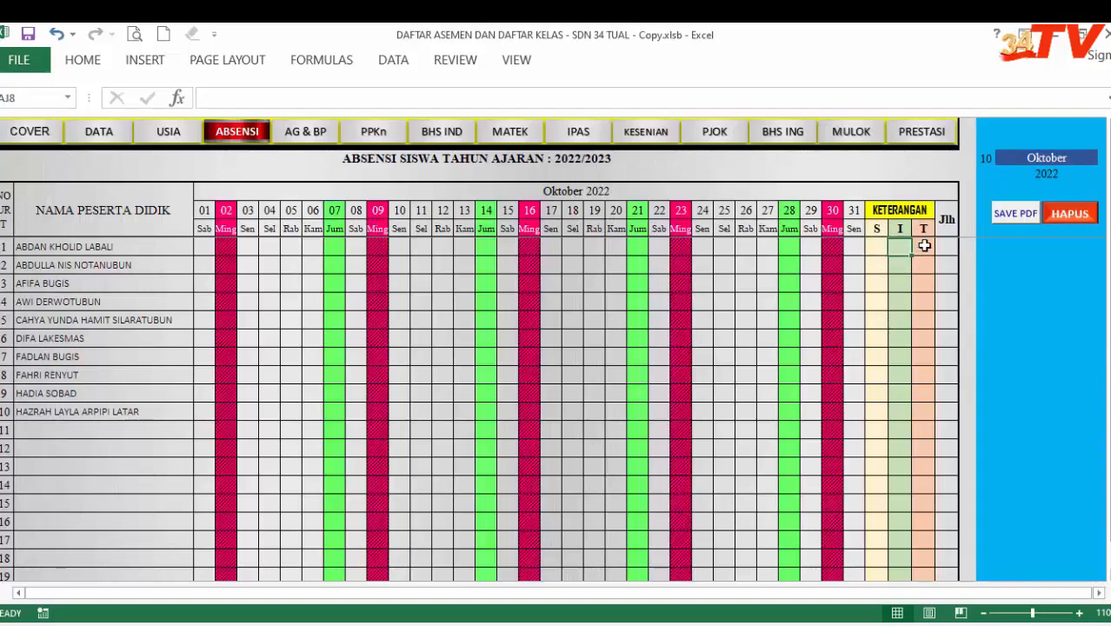
pyautogui.click(924, 246)
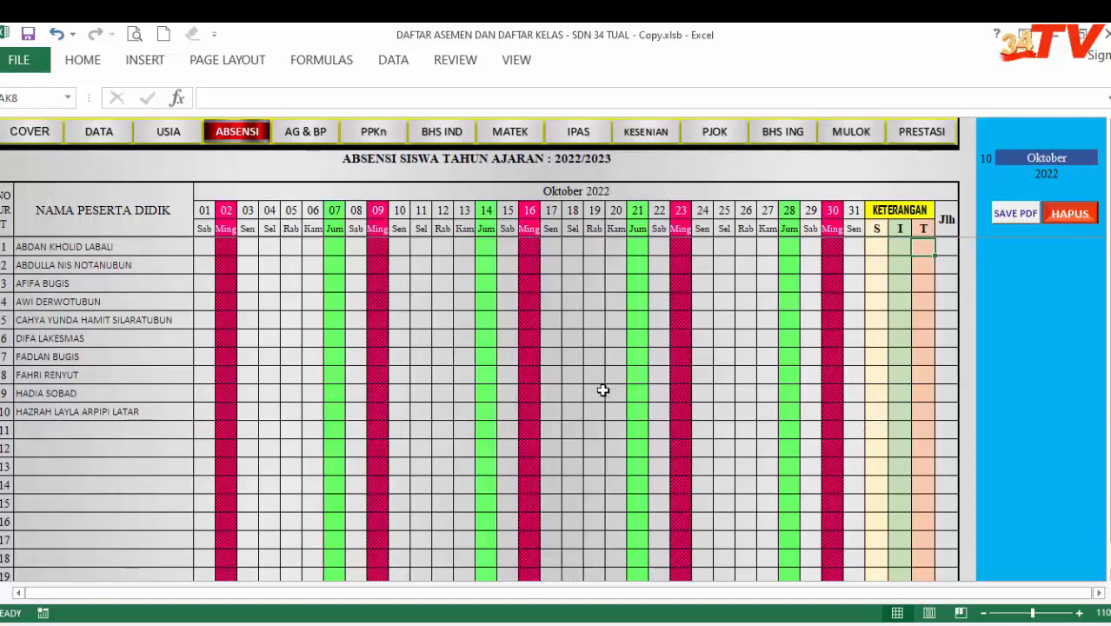
pyautogui.click(315, 251)
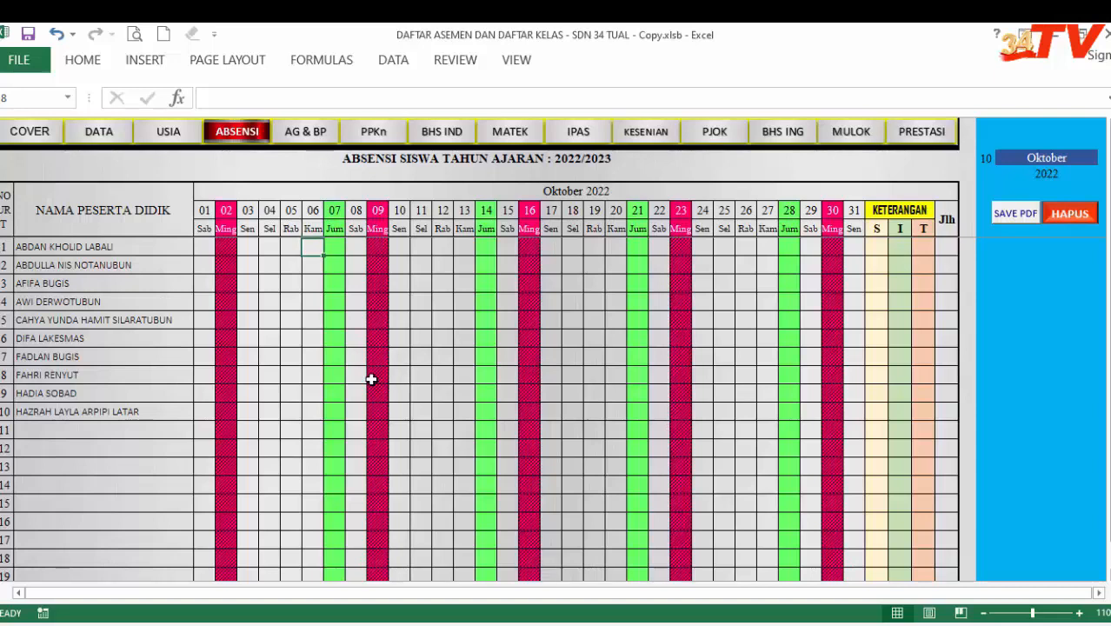
pyautogui.write('s')
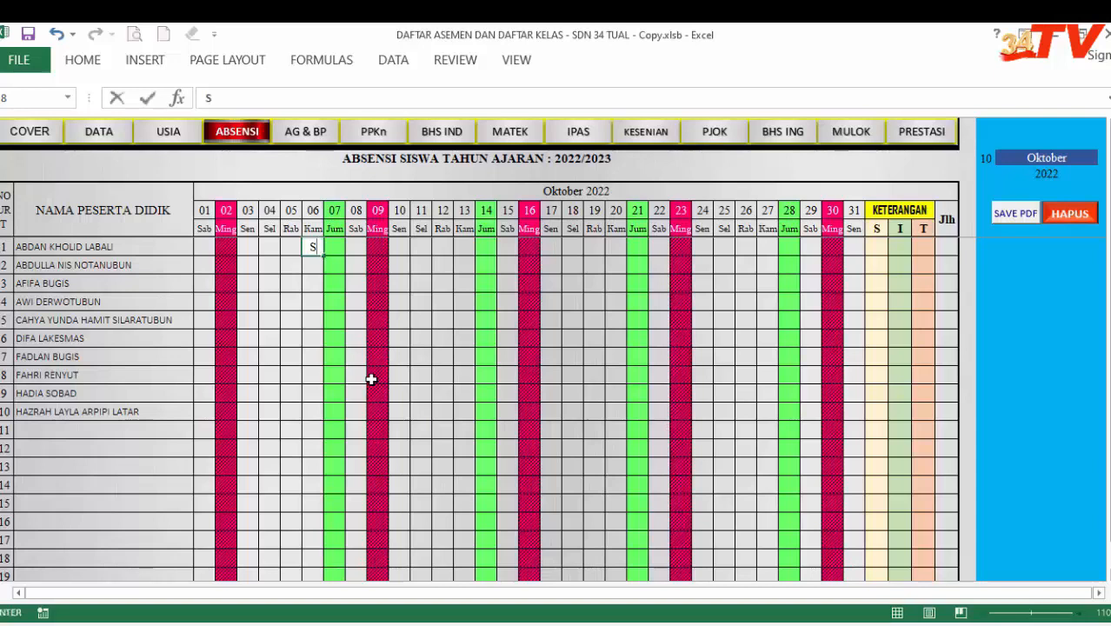
pyautogui.click(425, 431)
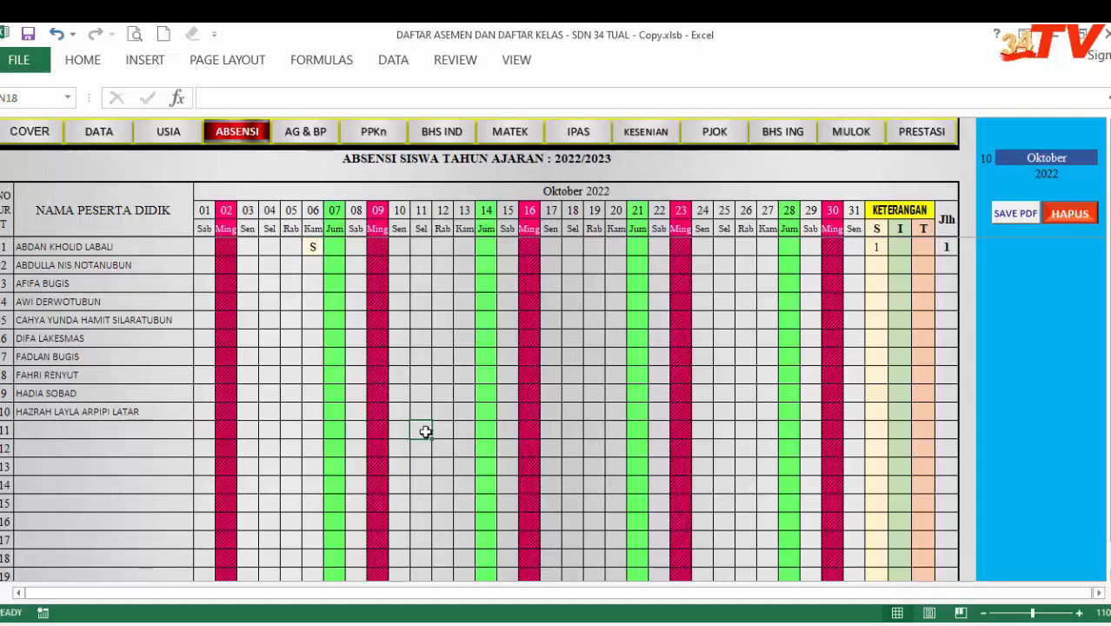
# Step: Mark T on 7 Oktober for student 2 and I on 8 Oktober for student 3
pyautogui.click(335, 265)
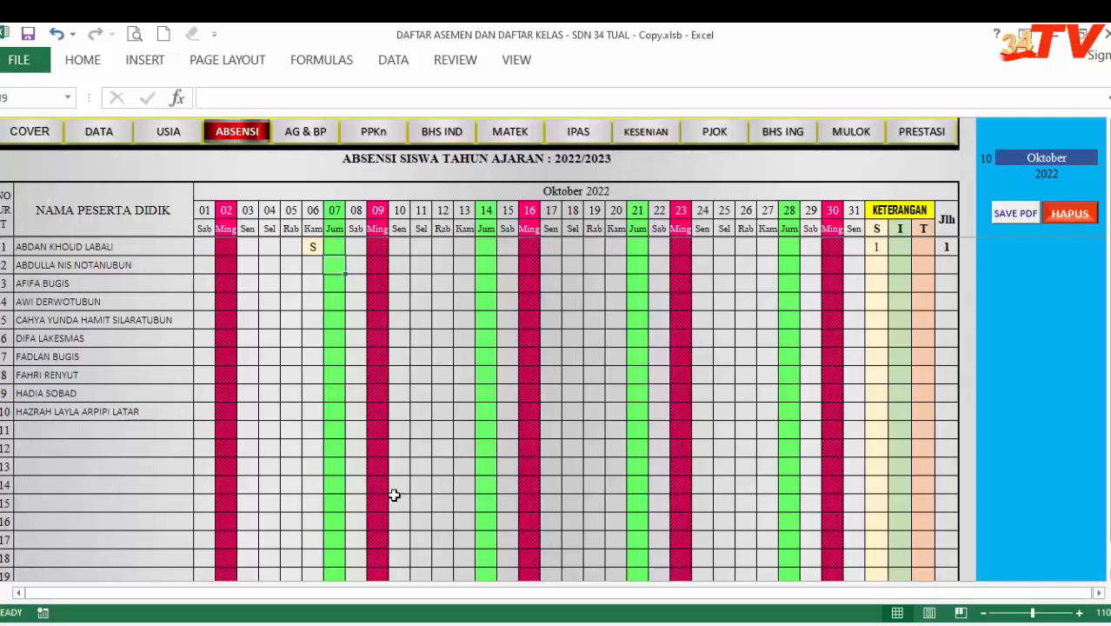
pyautogui.write('t')
pyautogui.click(359, 330)
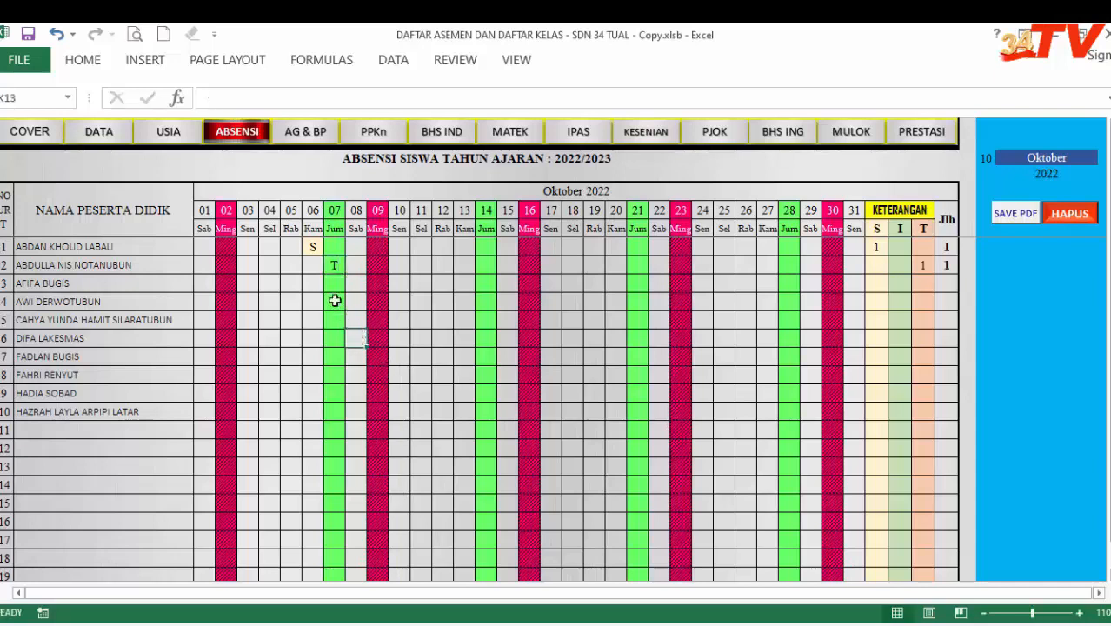
pyautogui.click(335, 265)
pyautogui.click(352, 283)
pyautogui.write('I')
pyautogui.click(443, 375)
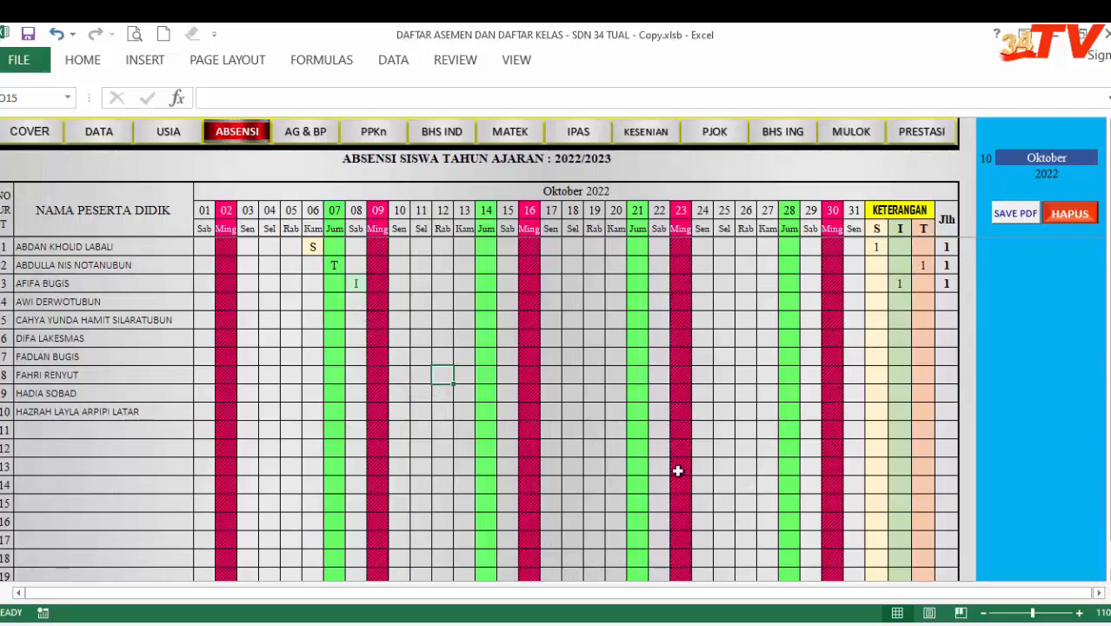
# Step: Mark T on 10 Oktober for student 4, I on 11 Oktober for student 5 and S on 12 Oktober for student 6
pyautogui.click(401, 304)
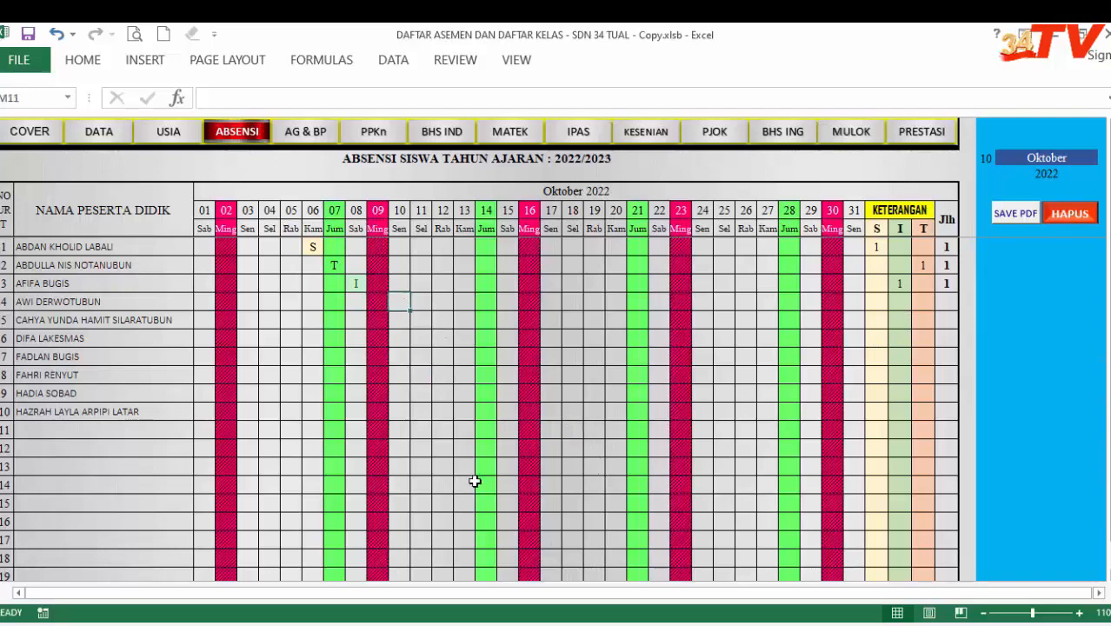
pyautogui.write('T')
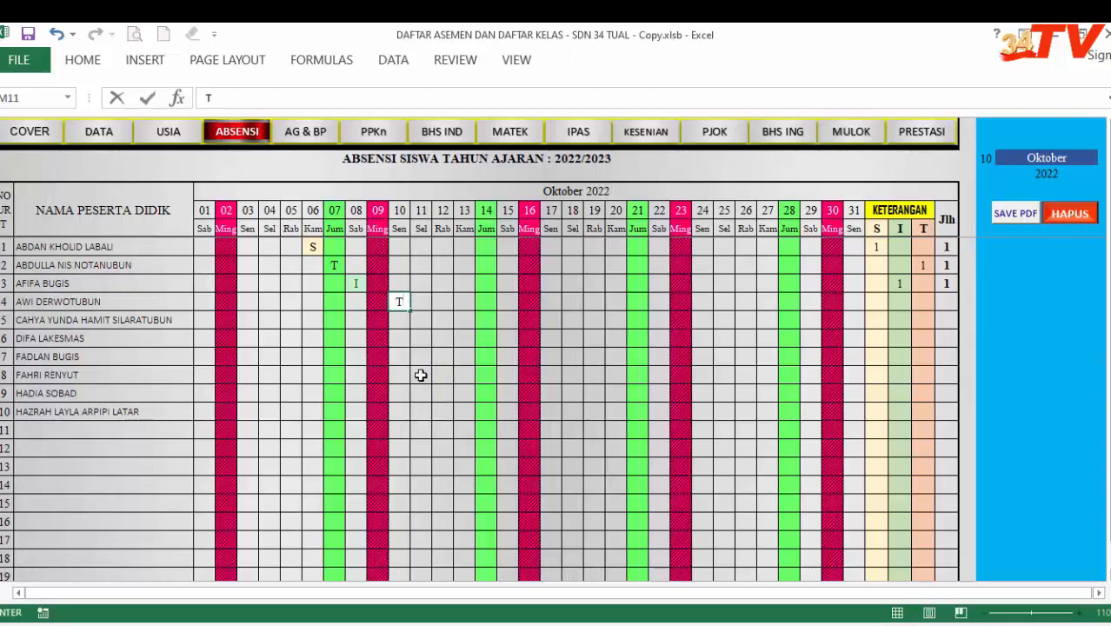
pyautogui.click(424, 324)
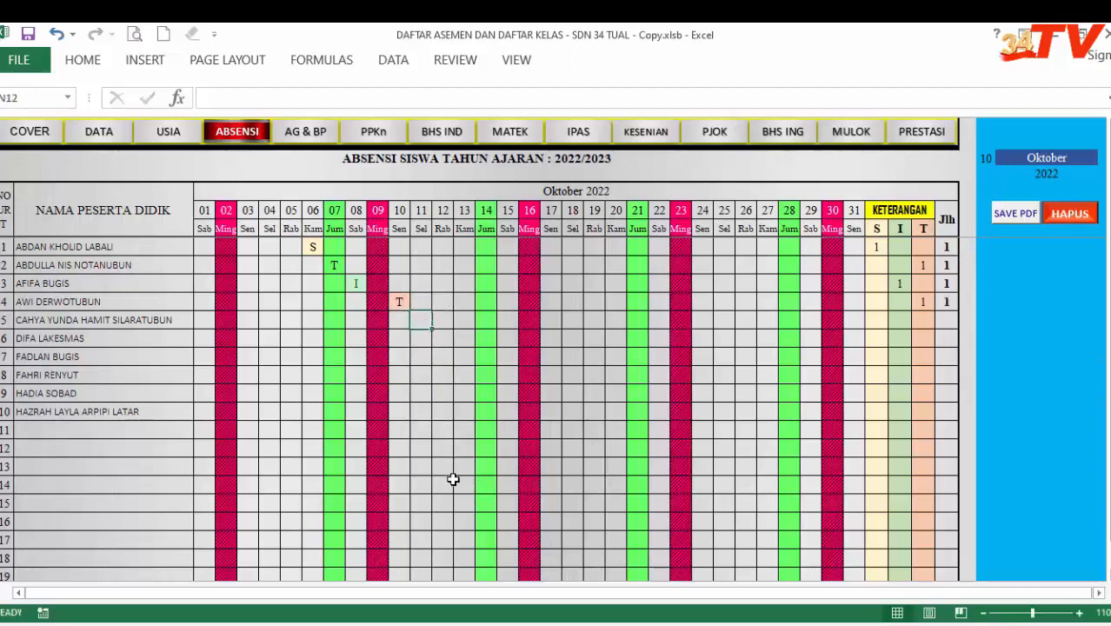
pyautogui.write('I')
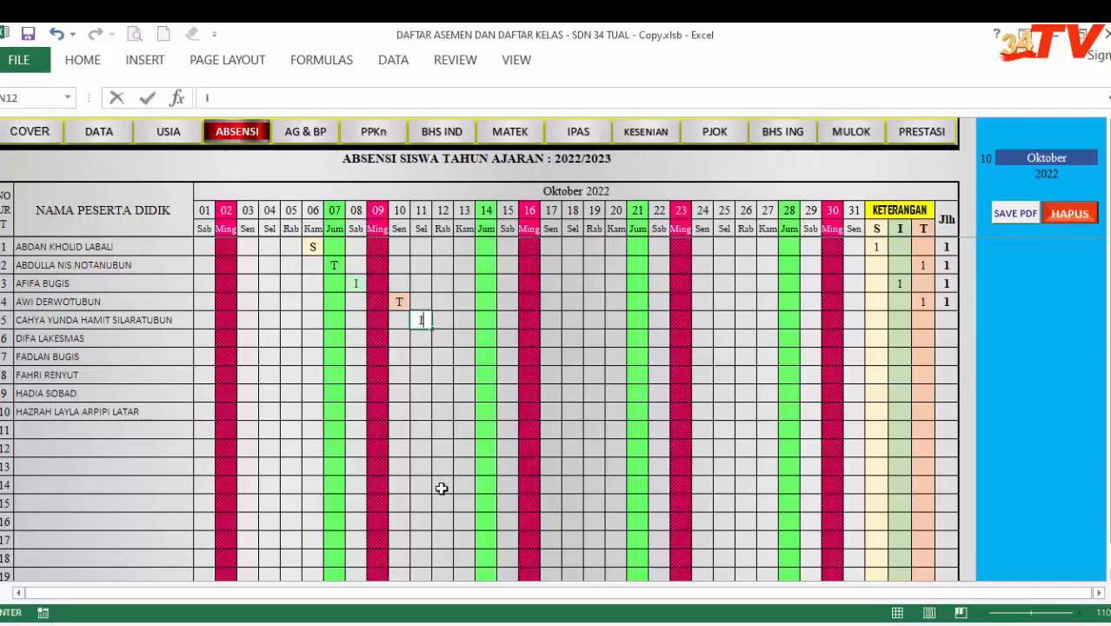
pyautogui.click(446, 342)
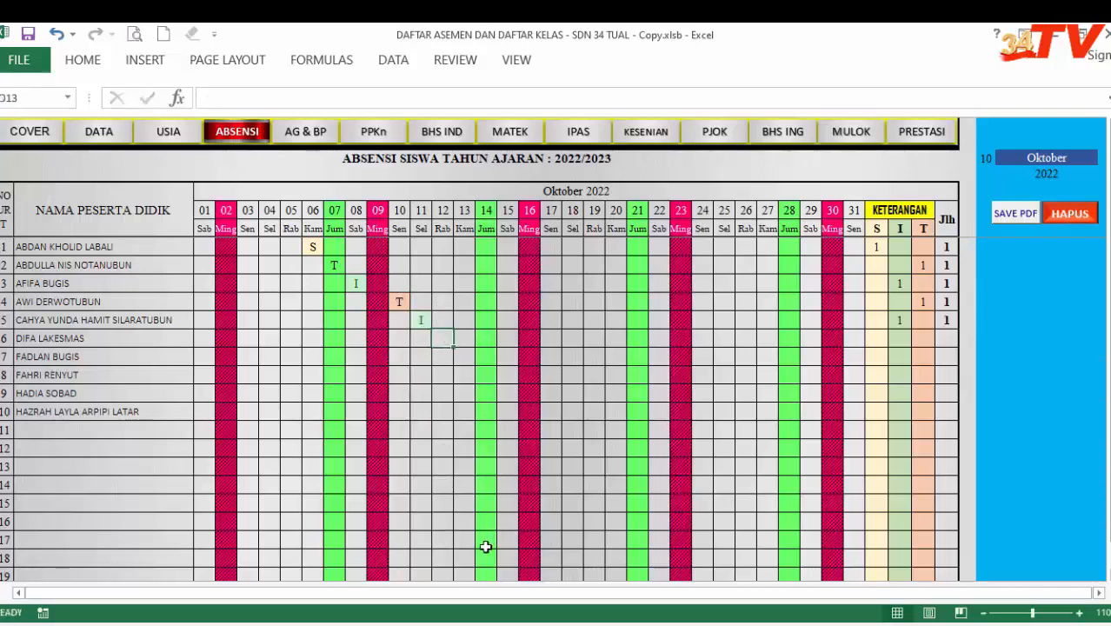
pyautogui.write('S')
pyautogui.click(480, 416)
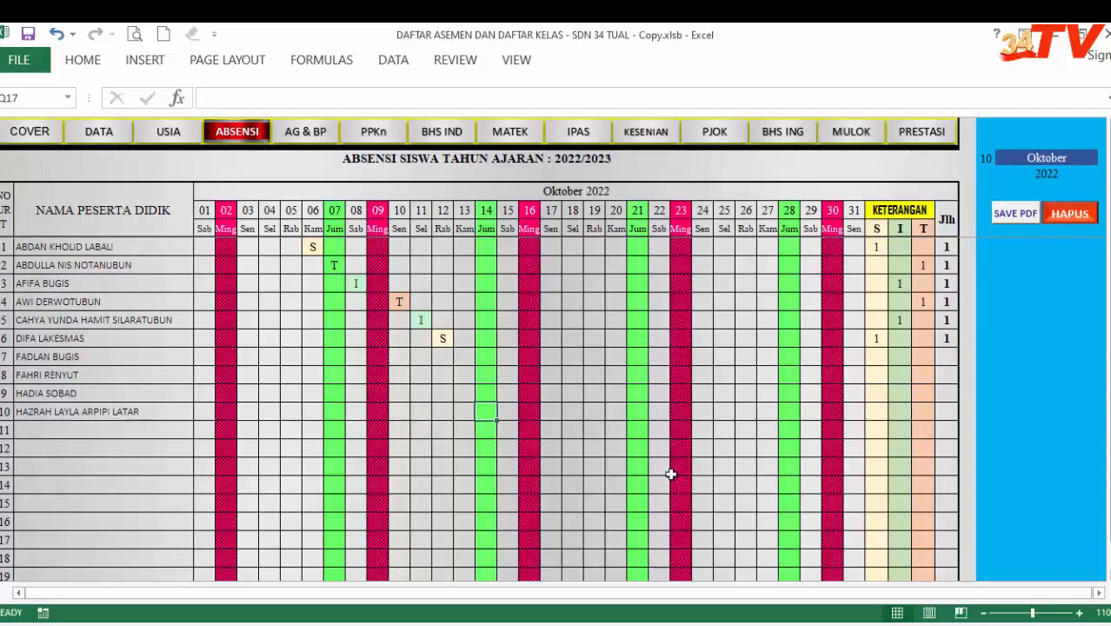
# Step: Compare the daily marks of students 5 and 4 with their counts in the KETERANGAN I and T columns
pyautogui.click(443, 340)
pyautogui.click(421, 320)
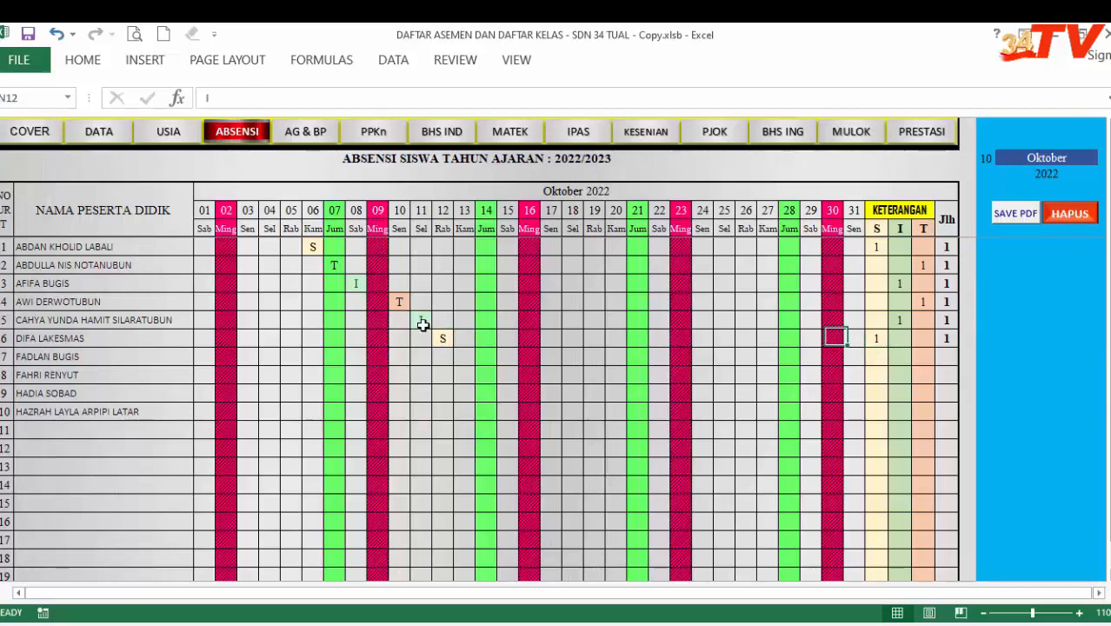
pyautogui.click(901, 320)
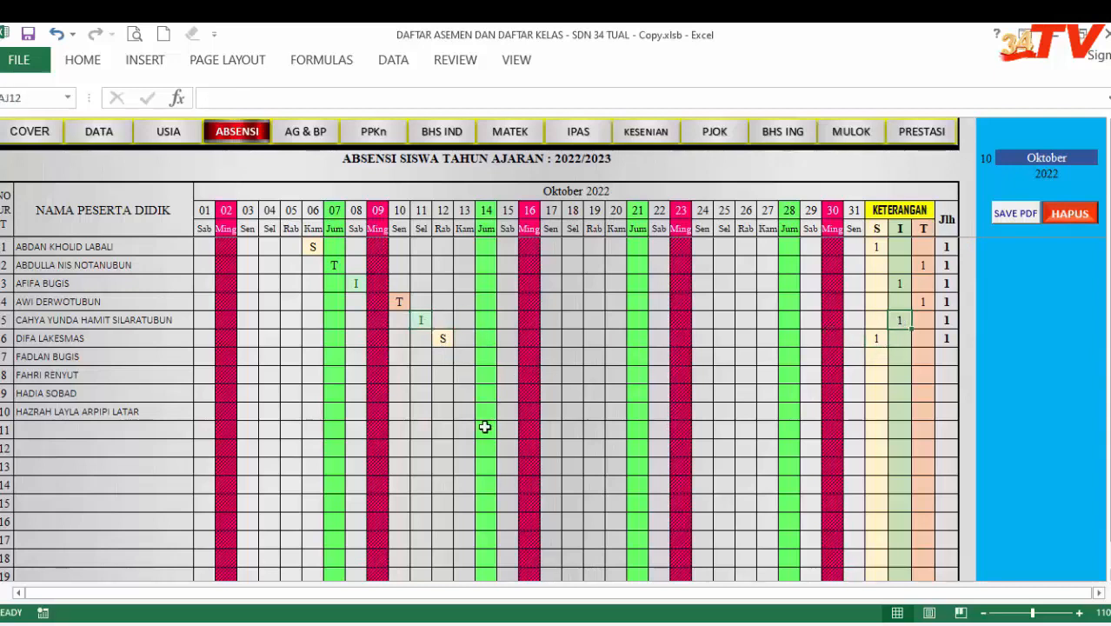
pyautogui.click(398, 301)
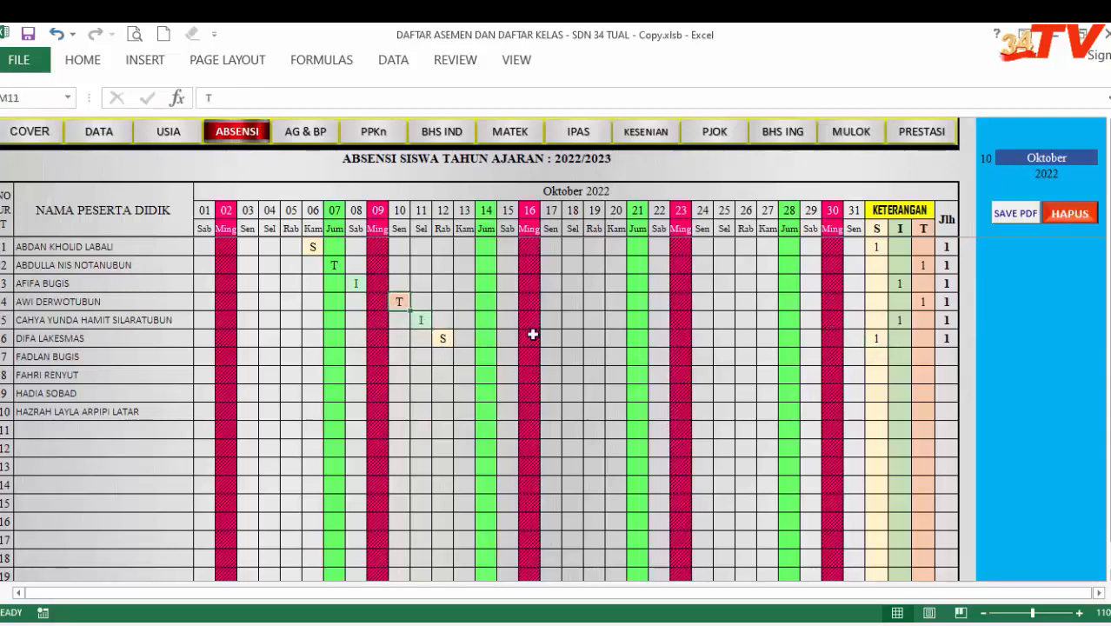
pyautogui.click(927, 302)
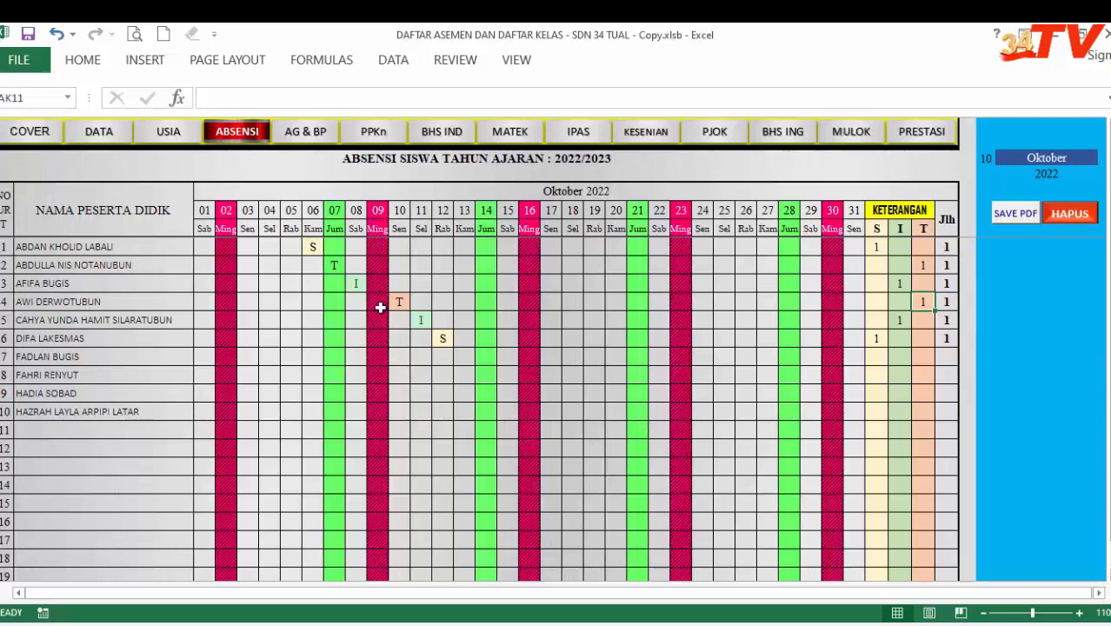
# Step: Save the completed Oktober attendance sheet as a PDF and confirm the save
pyautogui.click(318, 248)
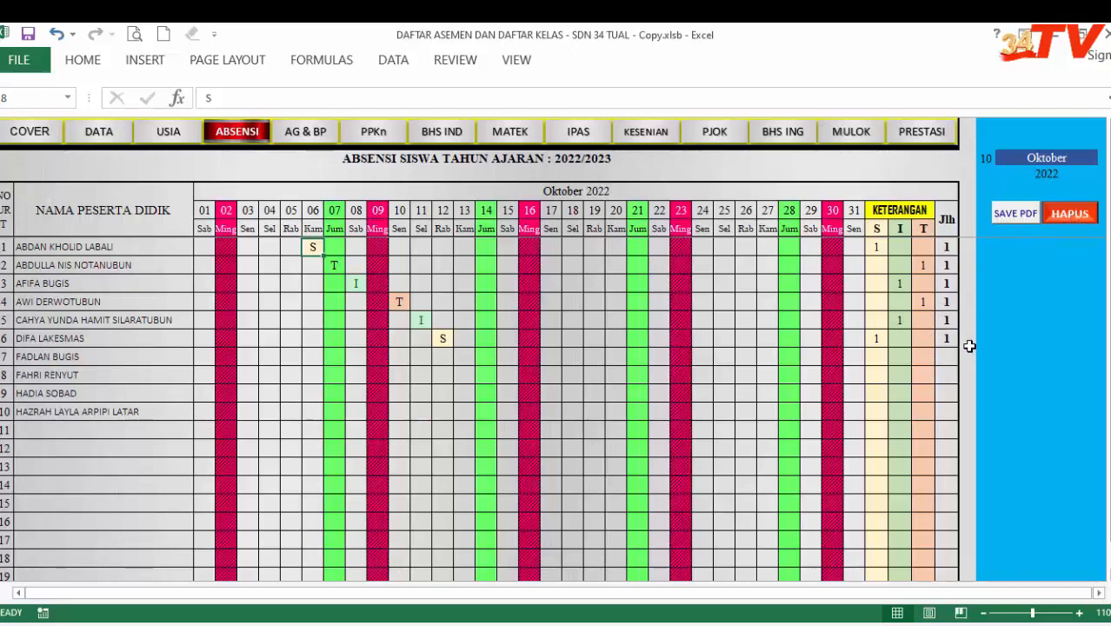
pyautogui.click(1027, 219)
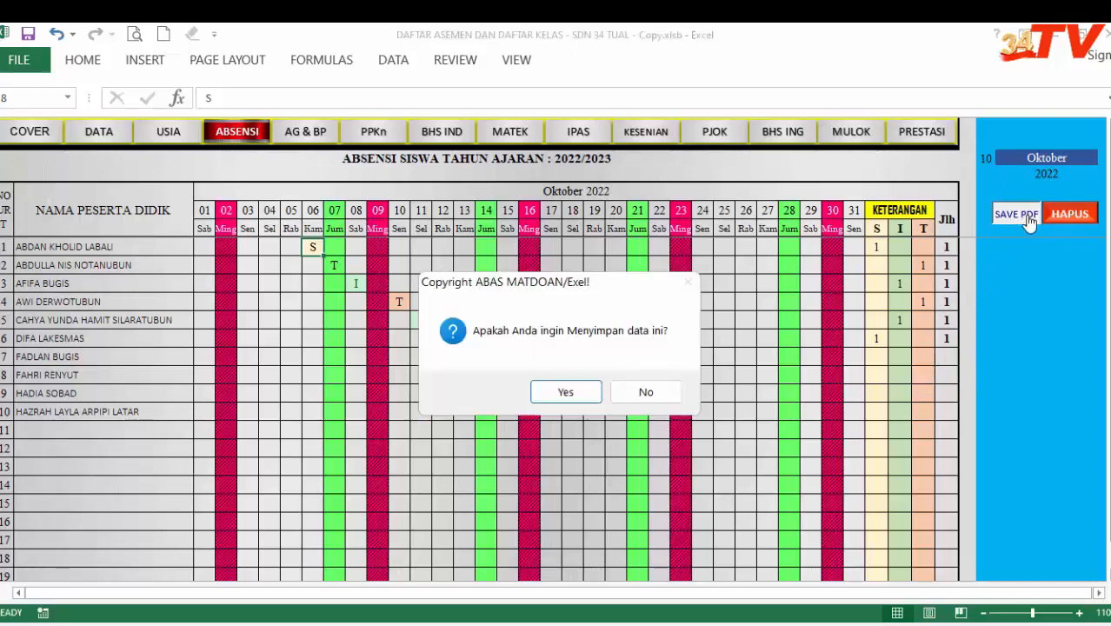
pyautogui.click(584, 398)
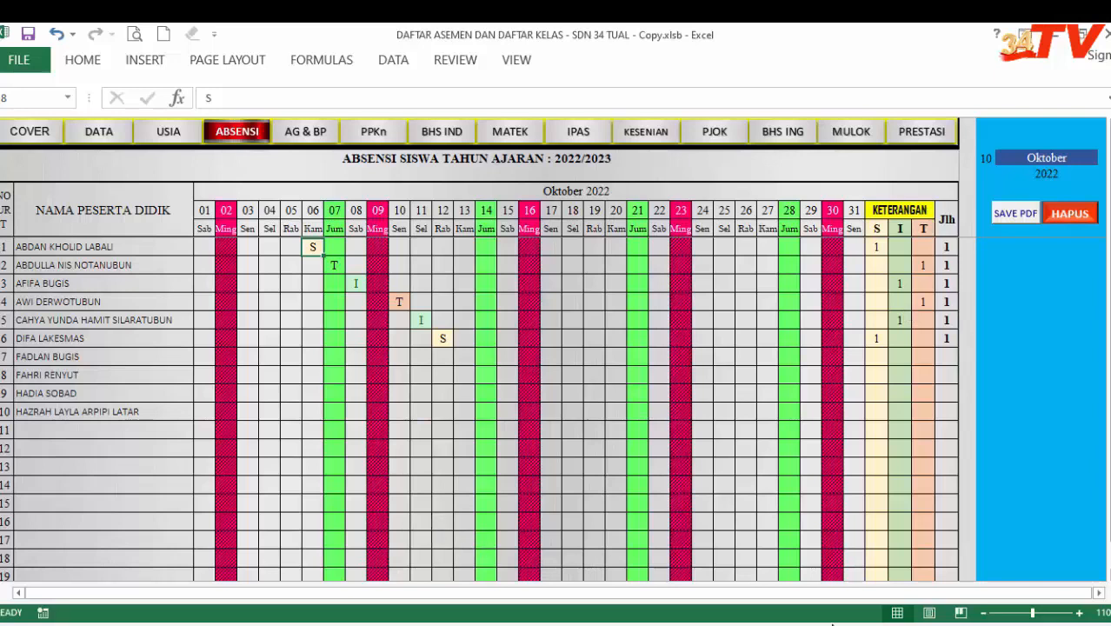
# Step: Switch the attendance month to 11 for November and delete all existing attendance marks from the sheet
pyautogui.click(993, 158)
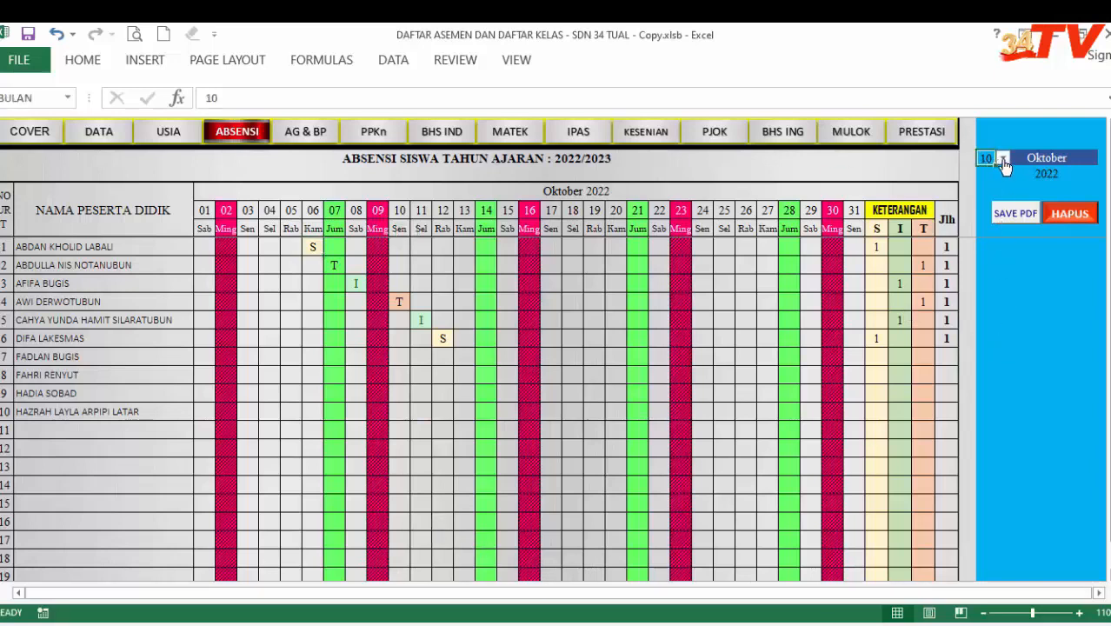
pyautogui.click(1003, 159)
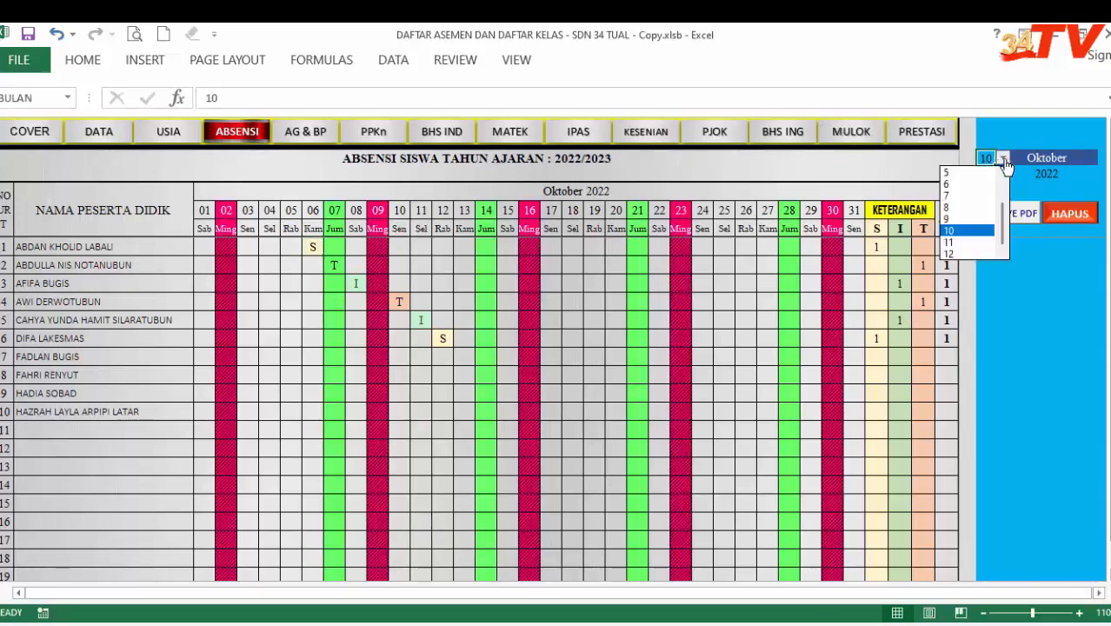
pyautogui.click(964, 243)
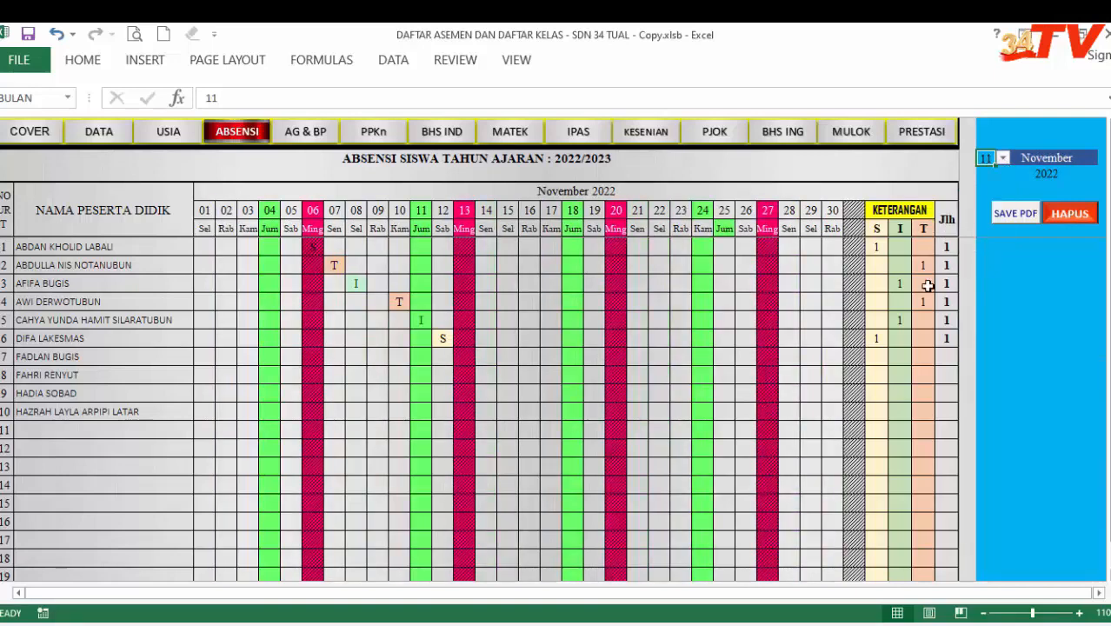
pyautogui.click(317, 248)
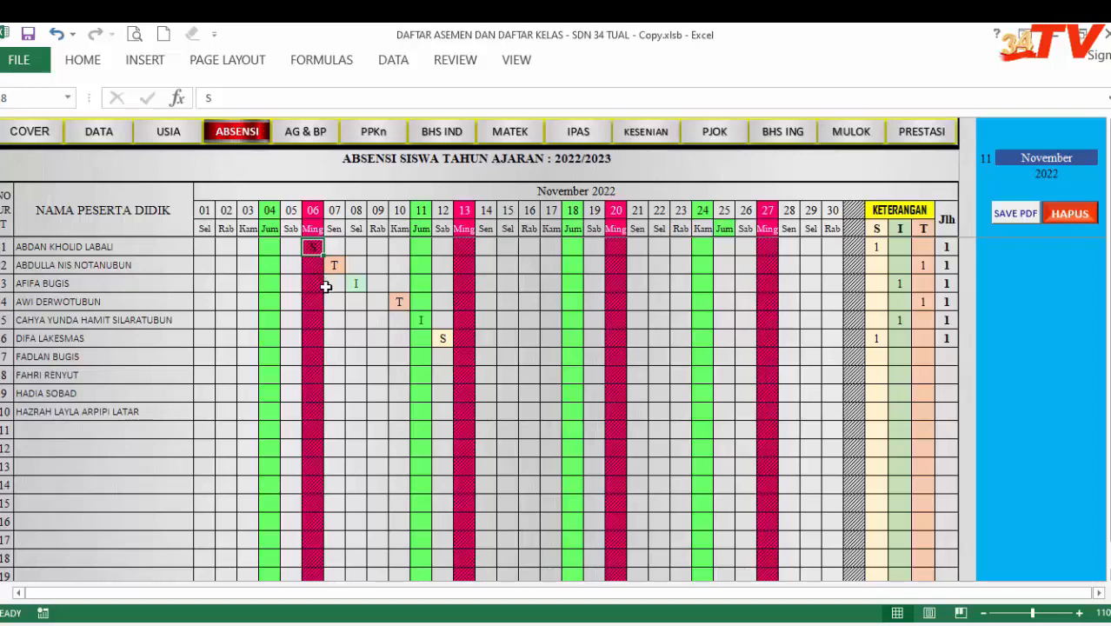
pyautogui.click(418, 446)
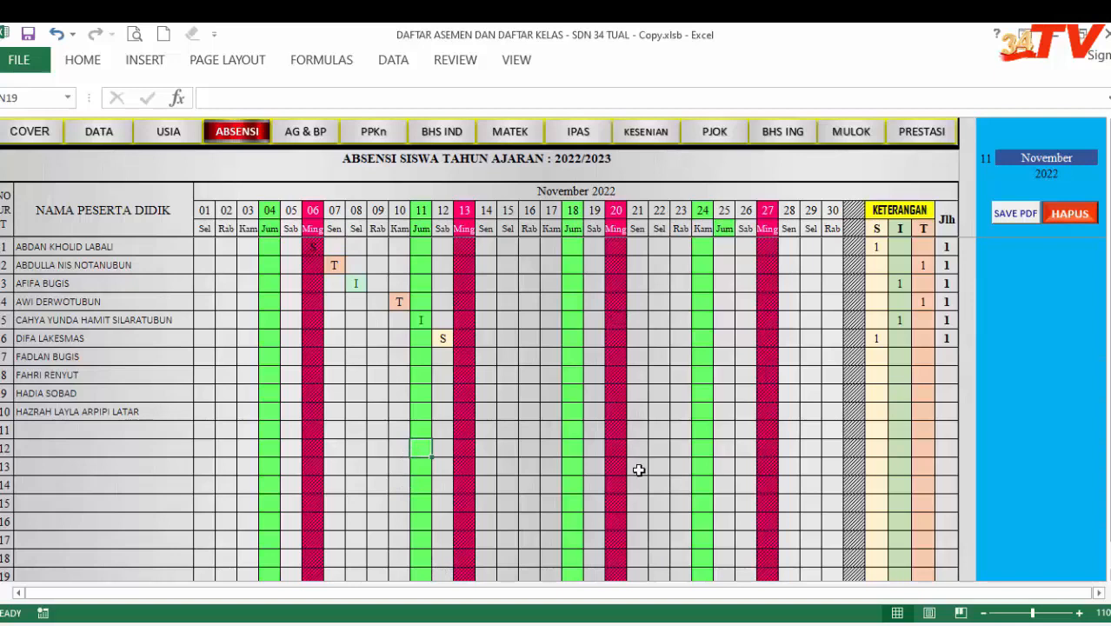
pyautogui.click(1069, 214)
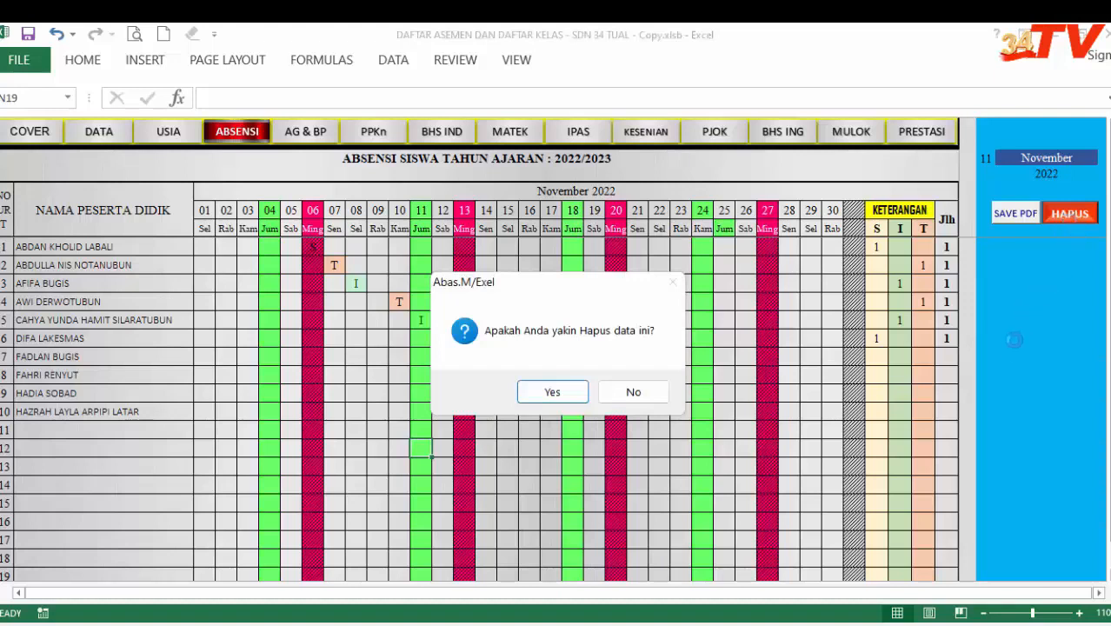
pyautogui.click(562, 391)
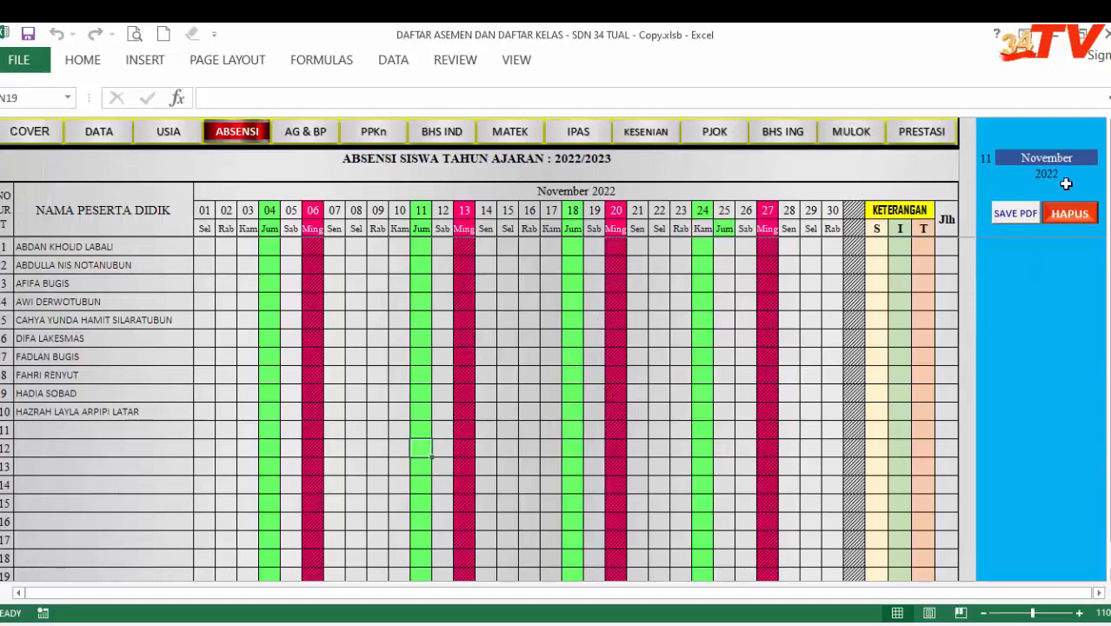
pyautogui.click(1028, 157)
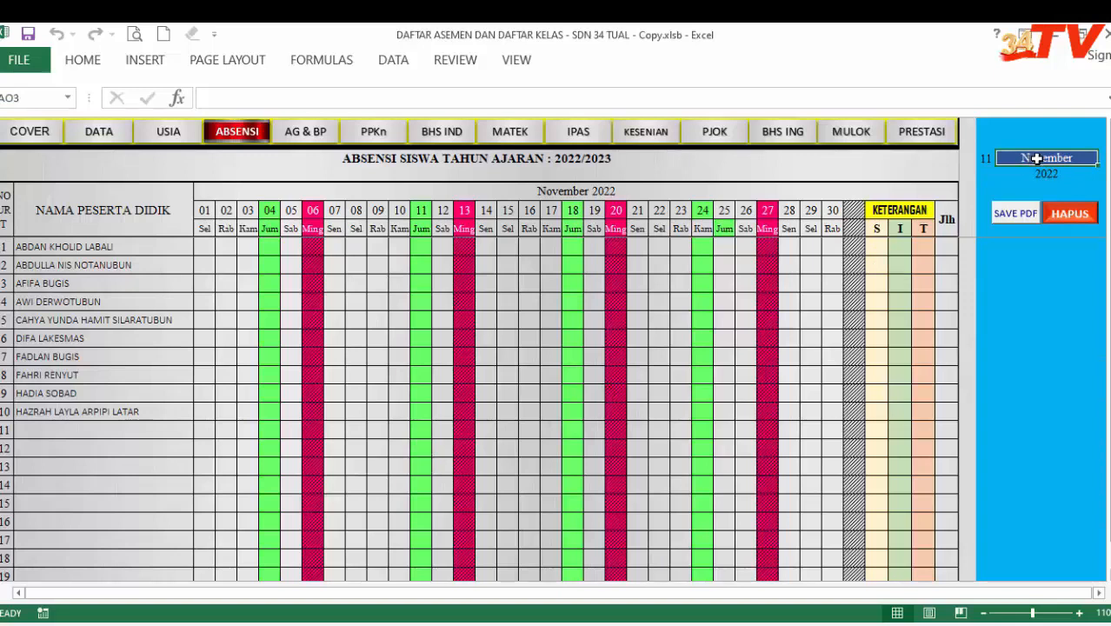
pyautogui.doubleClick(1036, 159)
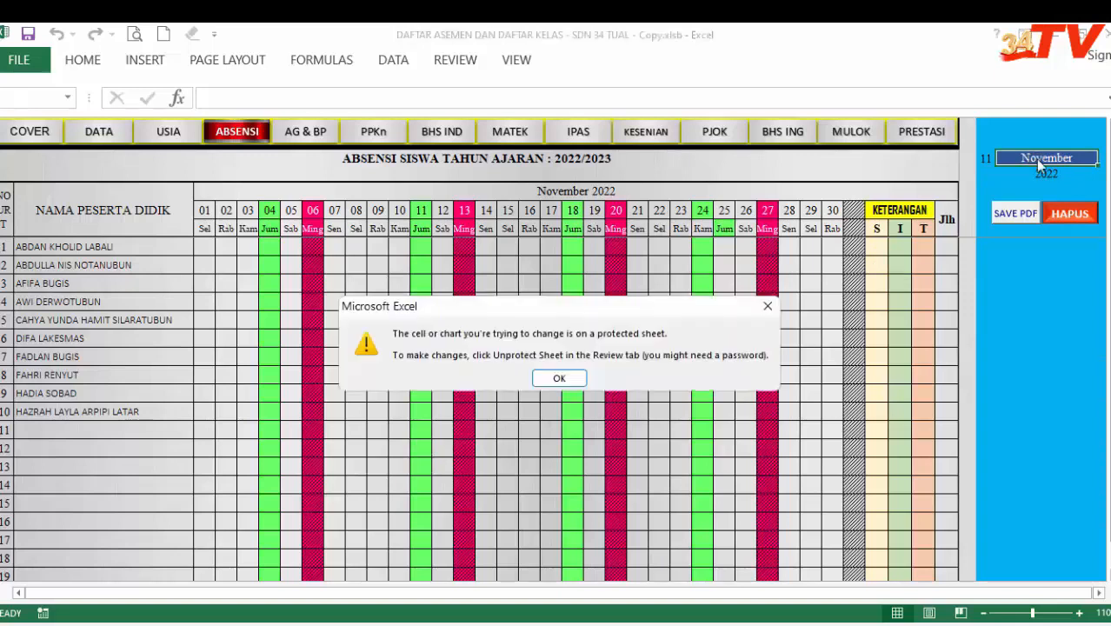
pyautogui.click(767, 306)
# Step: Return the attendance month to 10 to check the cleared Oktober sheet, and set it to 2 for Pebruari
pyautogui.click(986, 157)
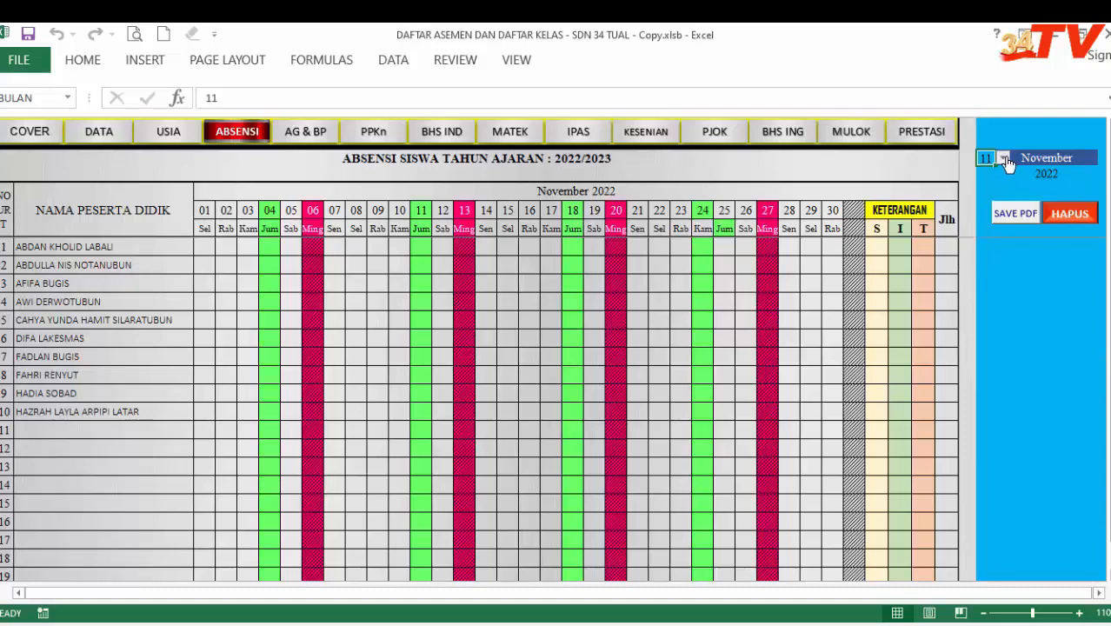
pyautogui.click(1005, 159)
pyautogui.click(956, 230)
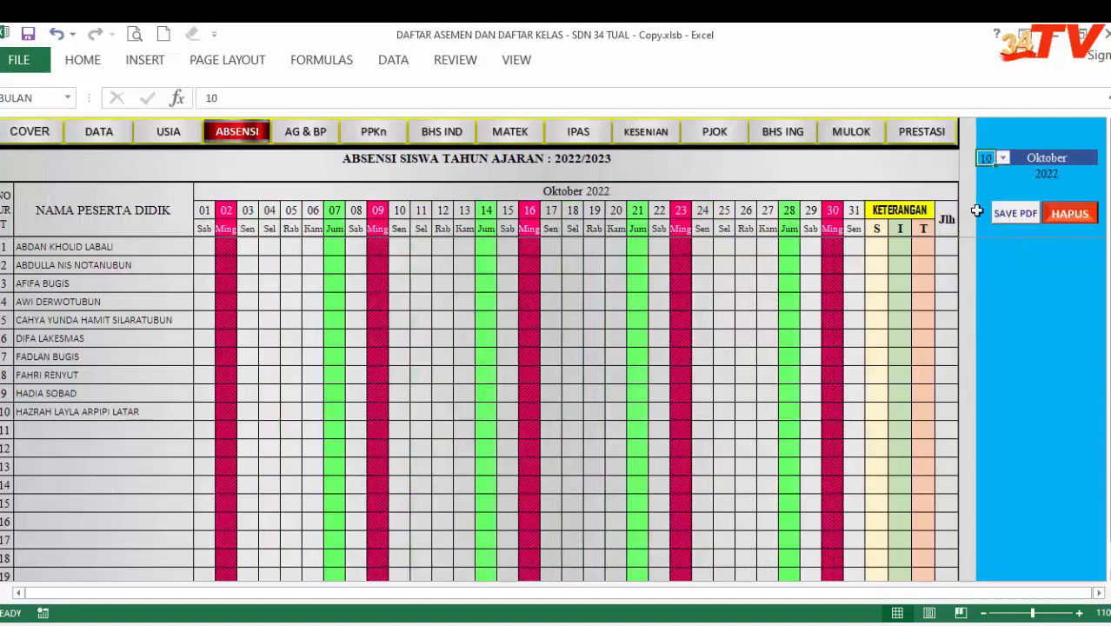
pyautogui.click(1004, 160)
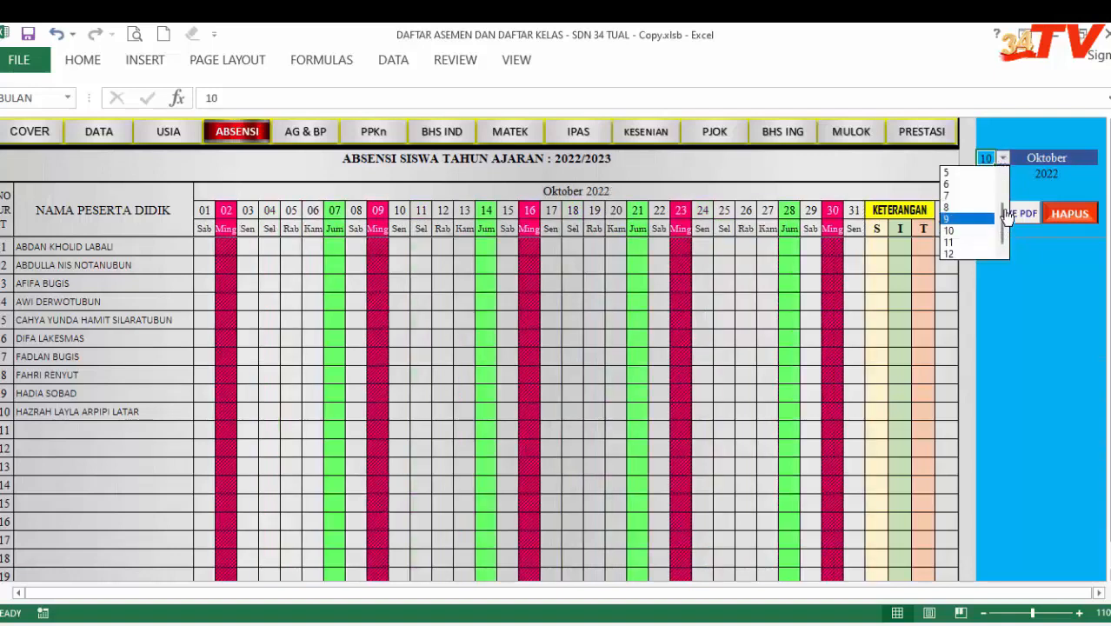
pyautogui.moveTo(1002, 212); pyautogui.dragTo(1002, 157)
pyautogui.click(949, 186)
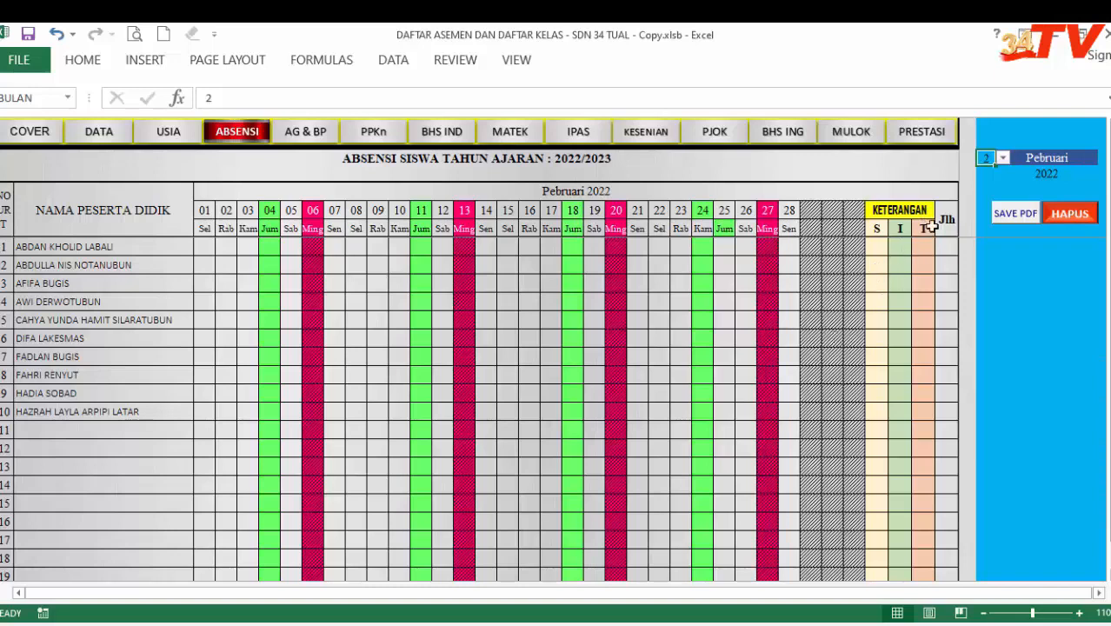
# Step: Set the attendance month to 11 for November
pyautogui.click(1003, 157)
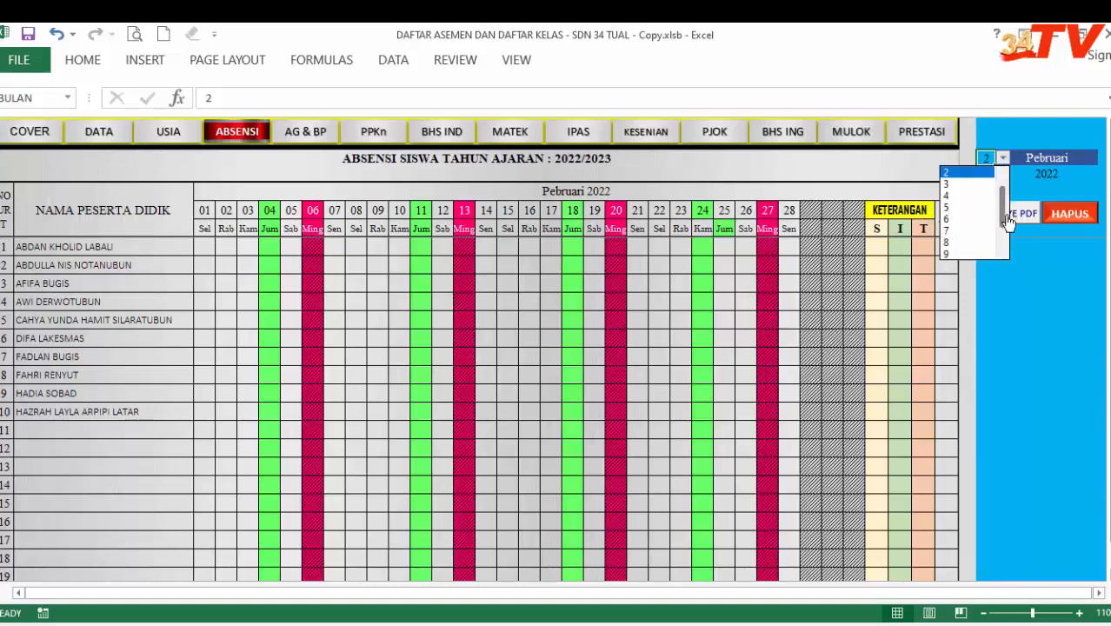
pyautogui.moveTo(1005, 215); pyautogui.dragTo(1003, 263)
pyautogui.click(958, 246)
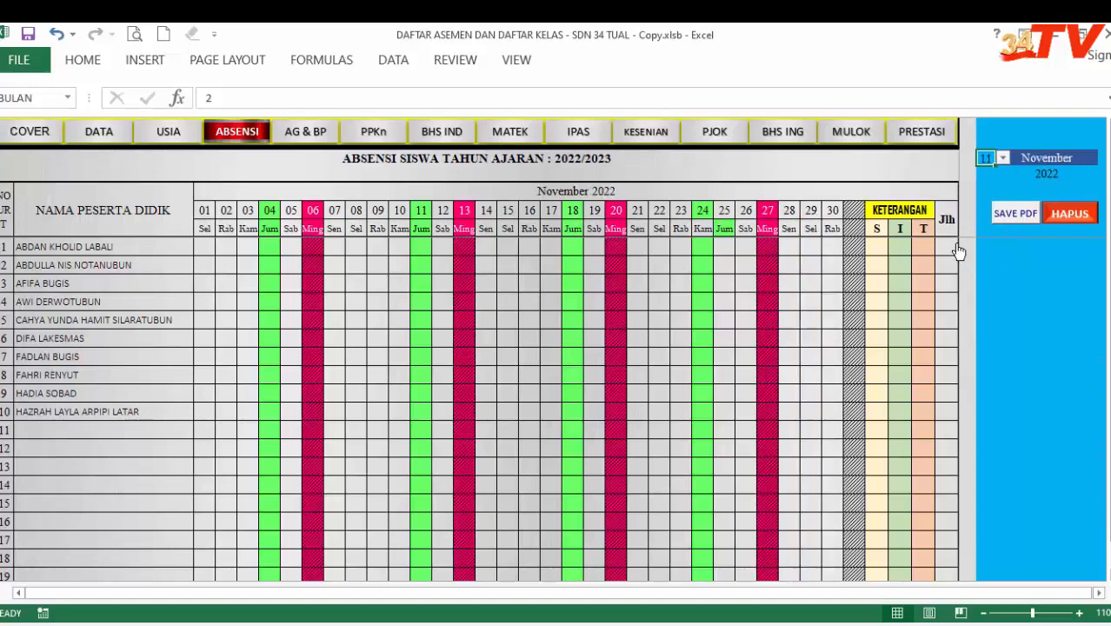
pyautogui.click(815, 290)
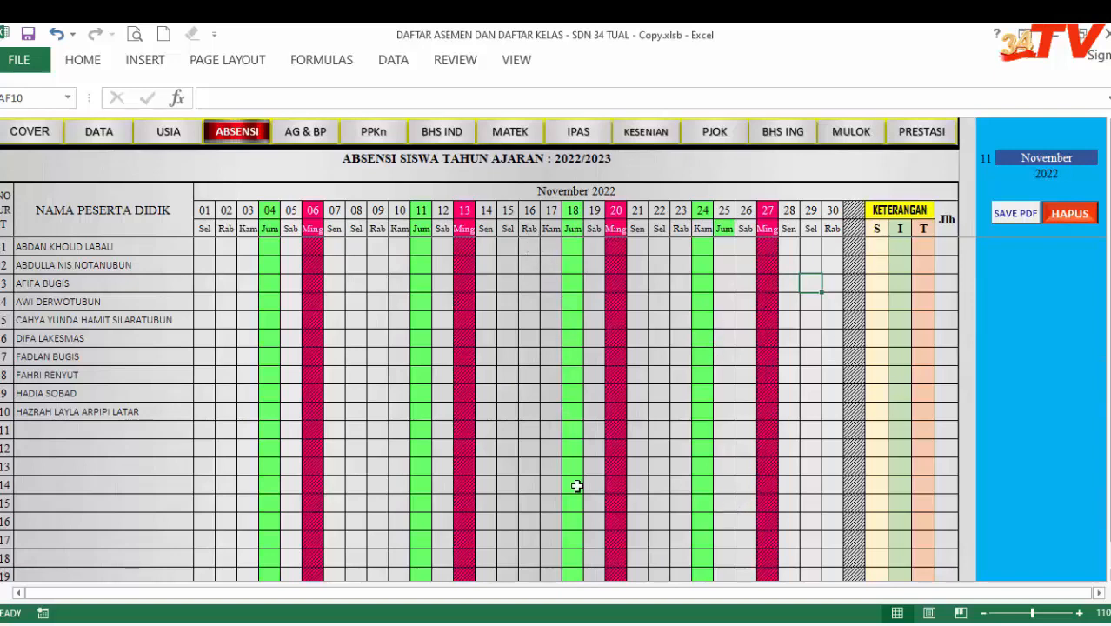
# Step: Mark student 1 with T on 14 and 15 November and I on 16 November
pyautogui.click(487, 248)
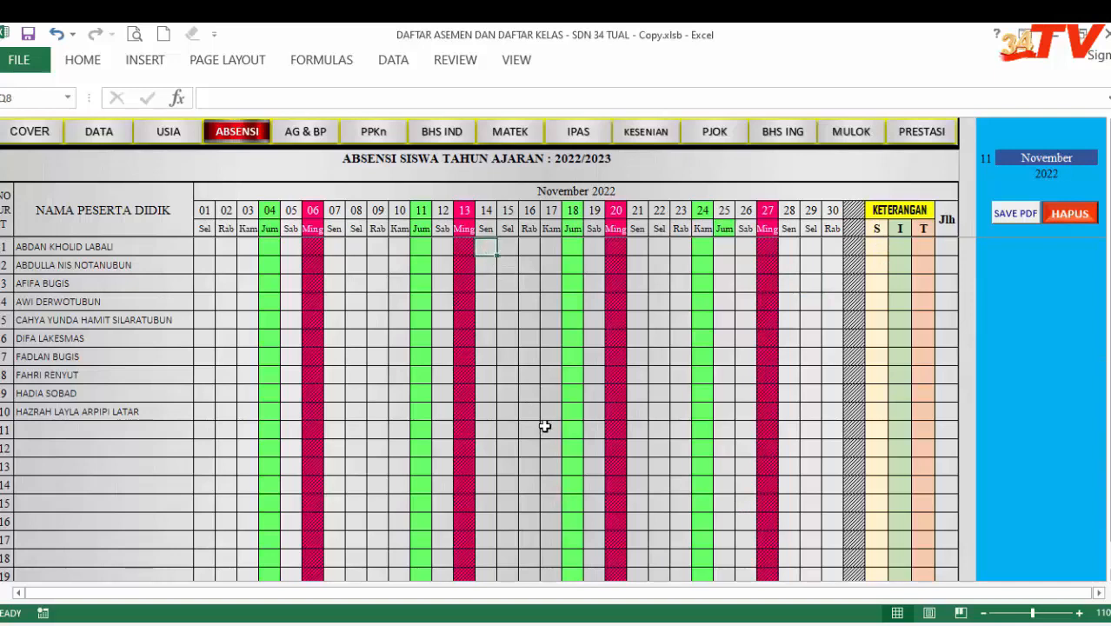
pyautogui.write('T')
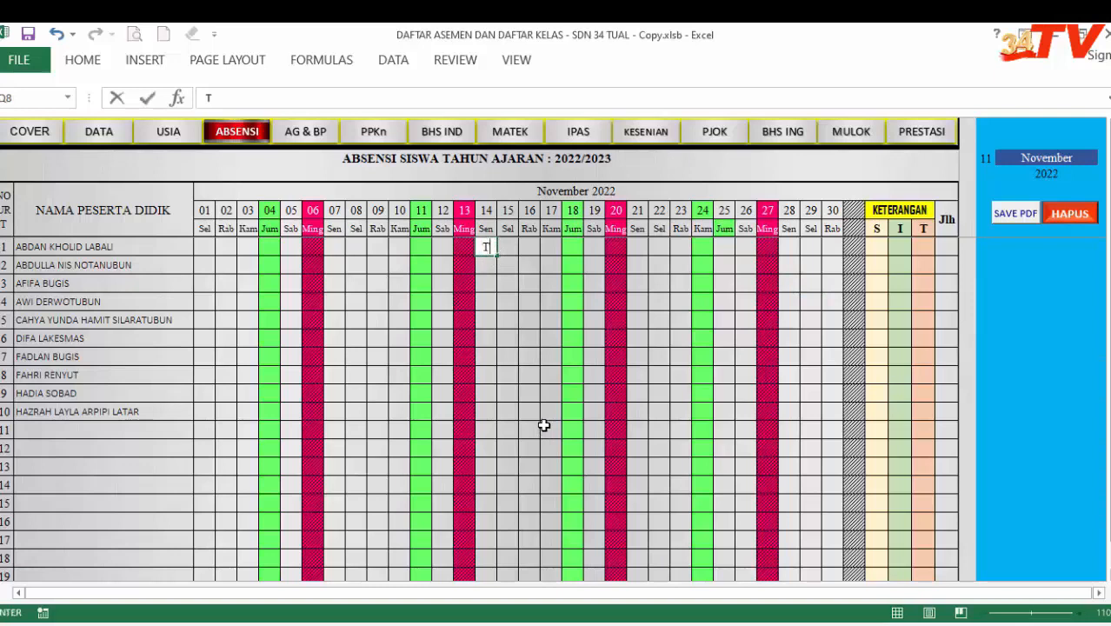
pyautogui.click(507, 247)
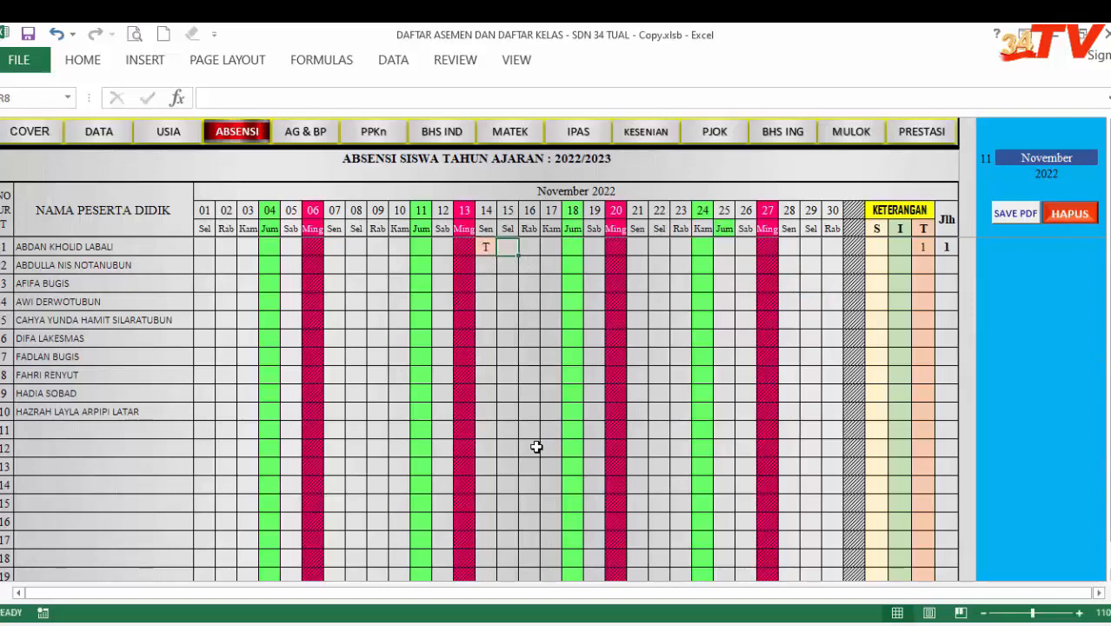
pyautogui.write('T')
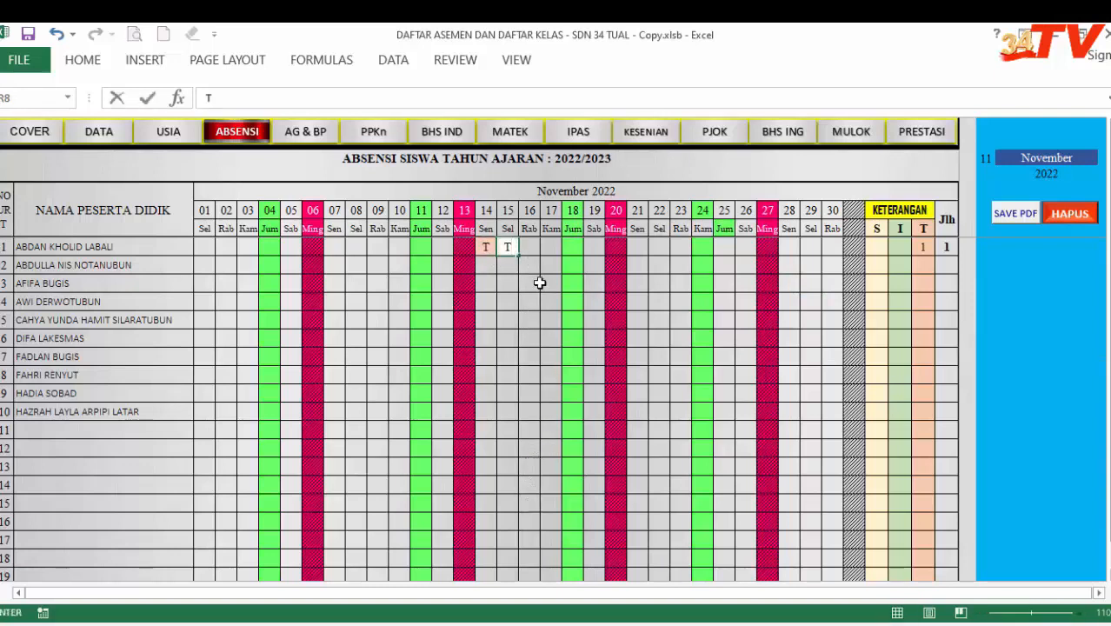
pyautogui.click(530, 247)
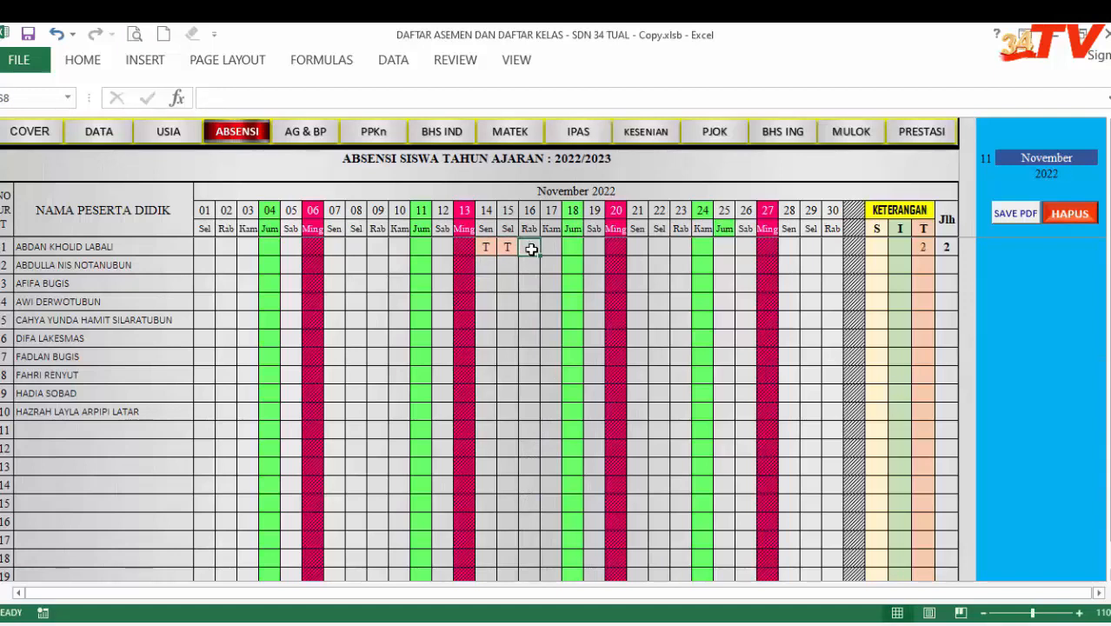
pyautogui.write('I')
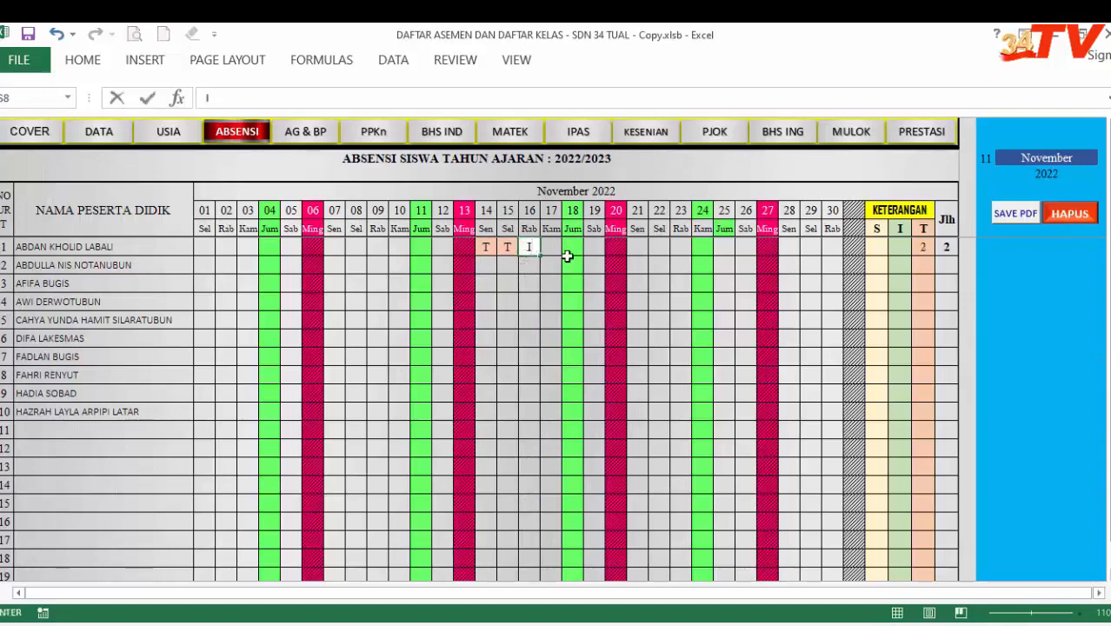
# Step: Mark student 1 with S on 17 and 18 November and I on 19 November
pyautogui.click(553, 248)
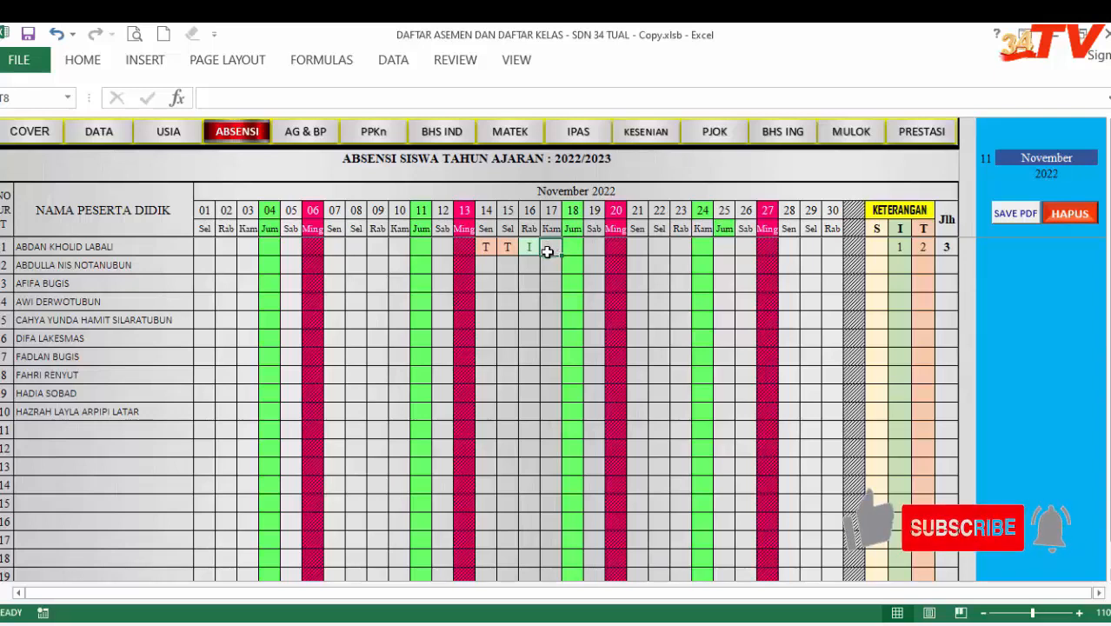
pyautogui.write('S')
pyautogui.click(569, 249)
pyautogui.write('S')
pyautogui.click(565, 338)
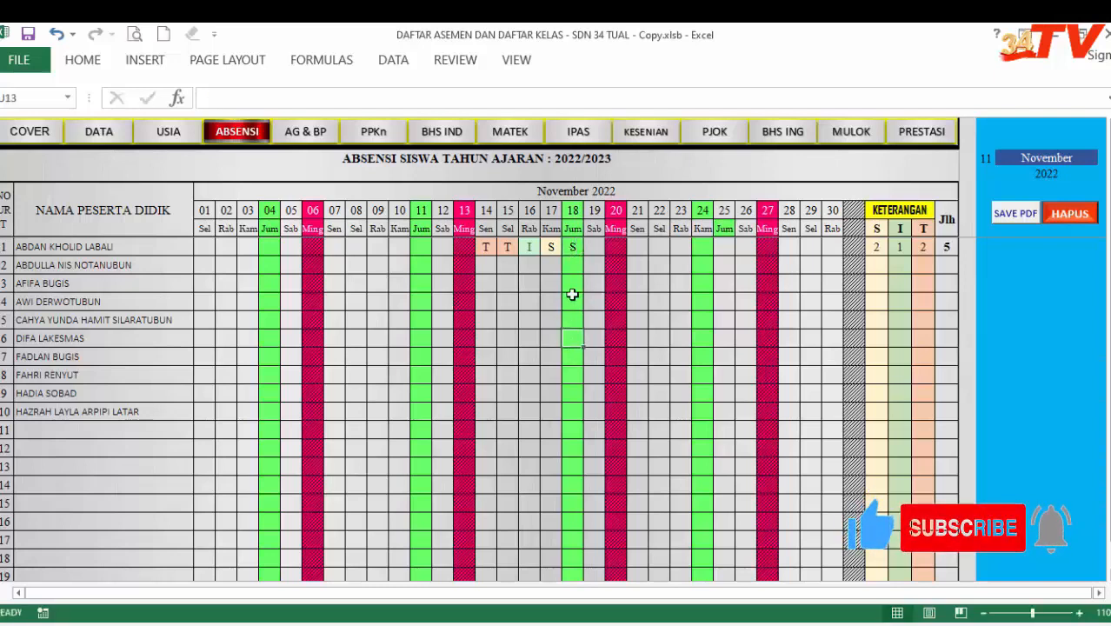
pyautogui.click(592, 248)
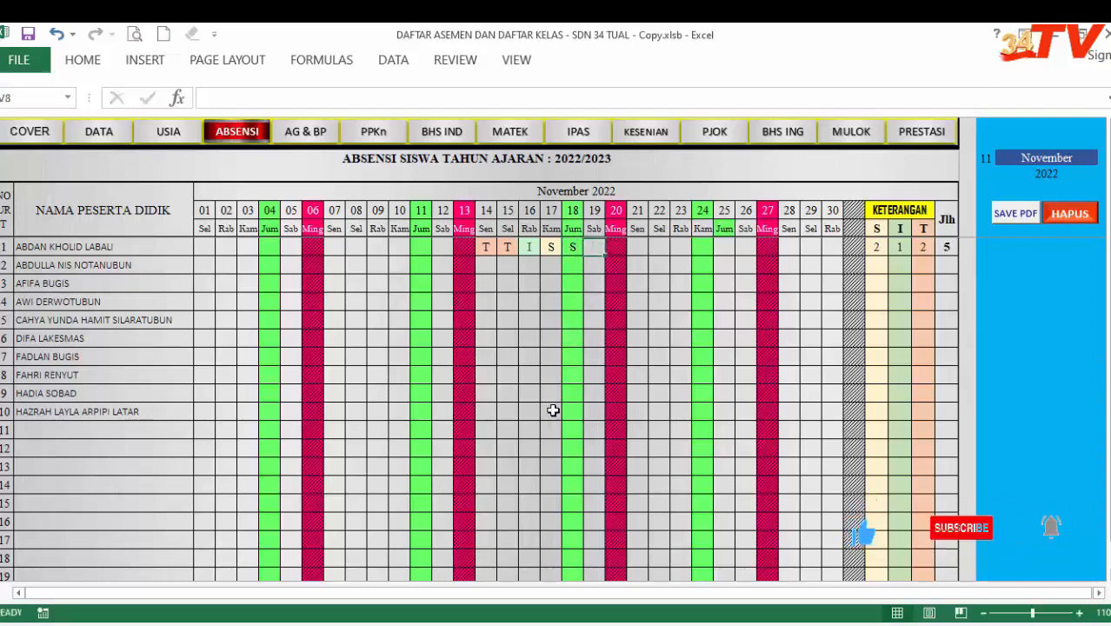
pyautogui.write('I')
pyautogui.click(546, 444)
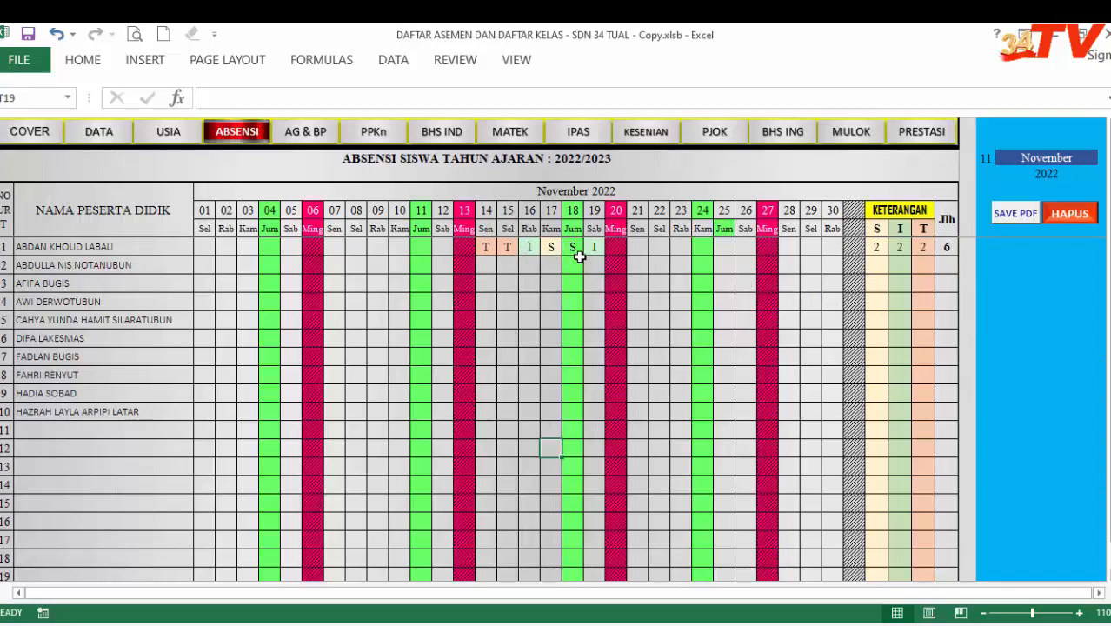
# Step: Compare student 1's daily marks with the counts in the KETERANGAN I, S and T columns
pyautogui.click(900, 248)
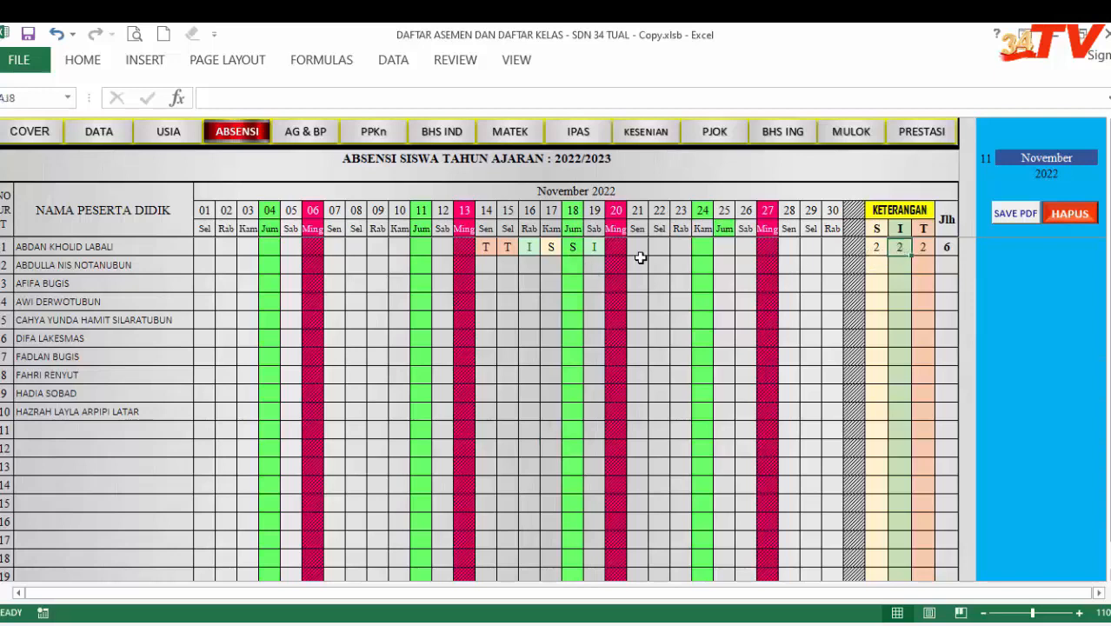
pyautogui.click(879, 249)
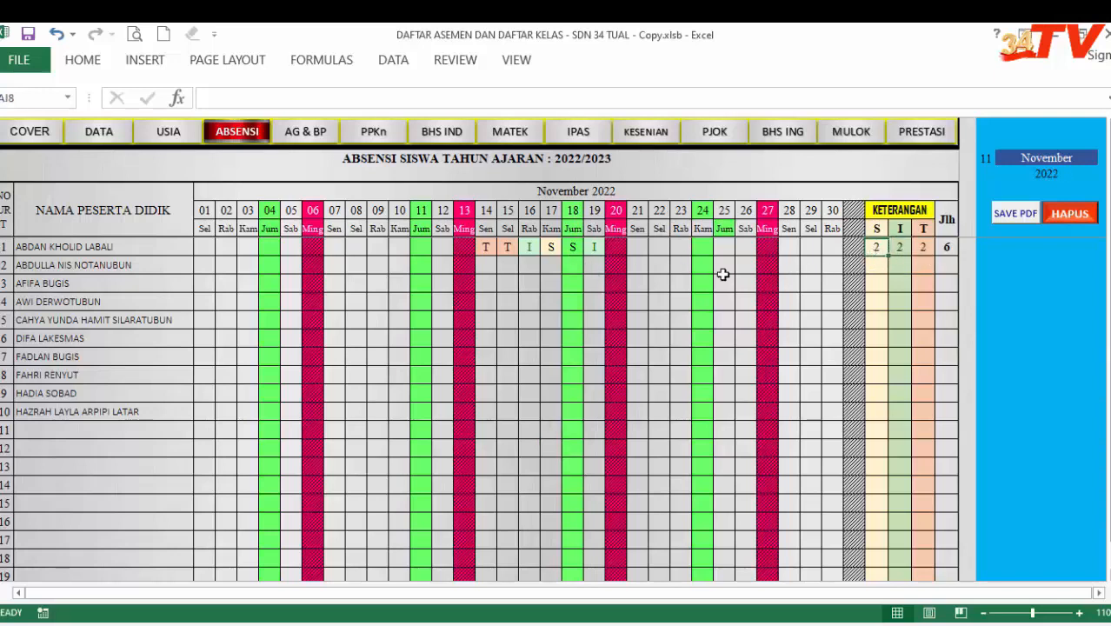
pyautogui.click(928, 250)
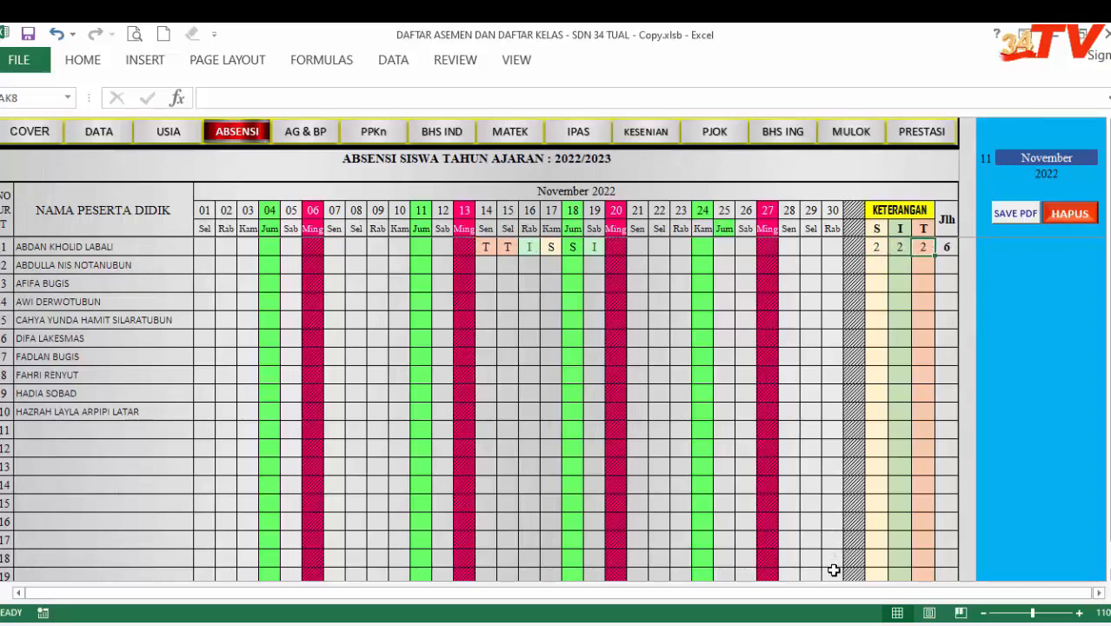
# Step: Request a PDF save of the November attendance sheet but decline it, and delete all its attendance marks
pyautogui.click(1011, 219)
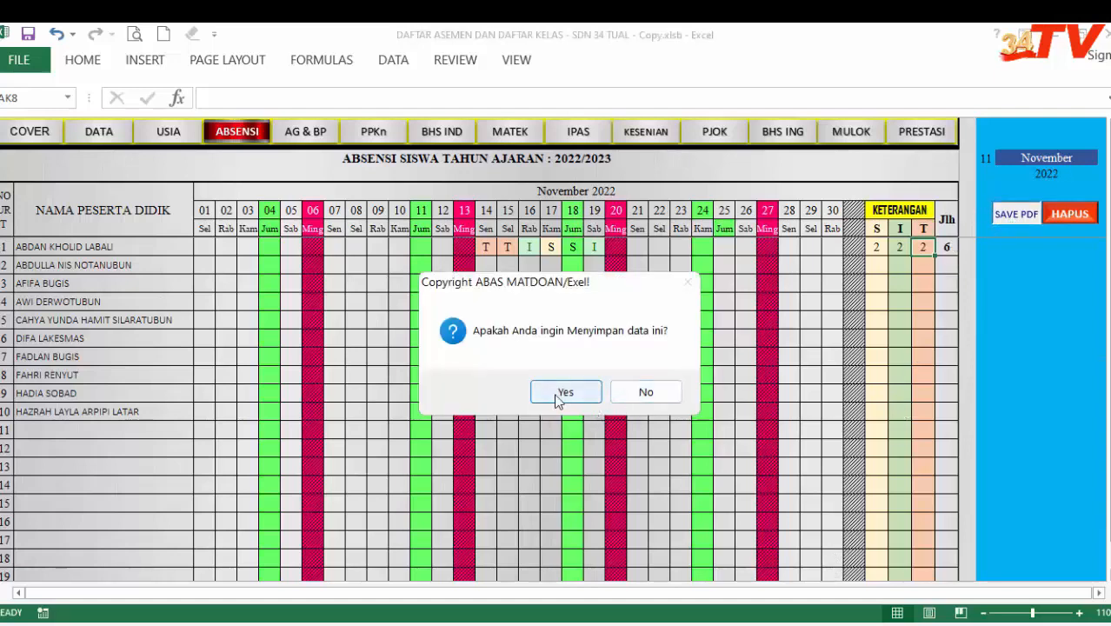
pyautogui.click(663, 392)
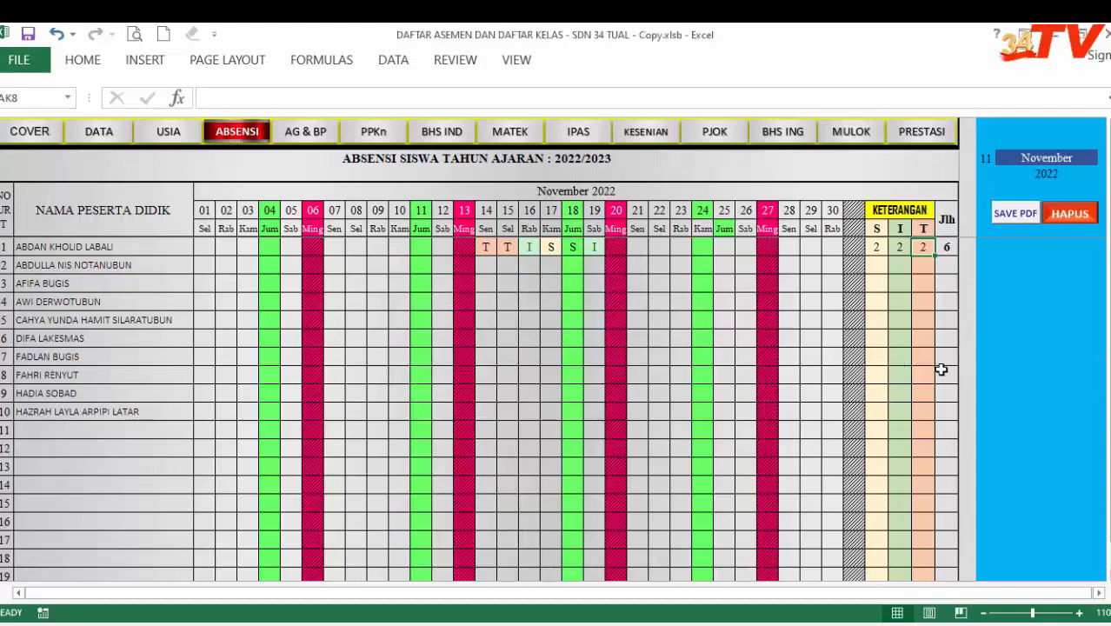
pyautogui.click(1072, 215)
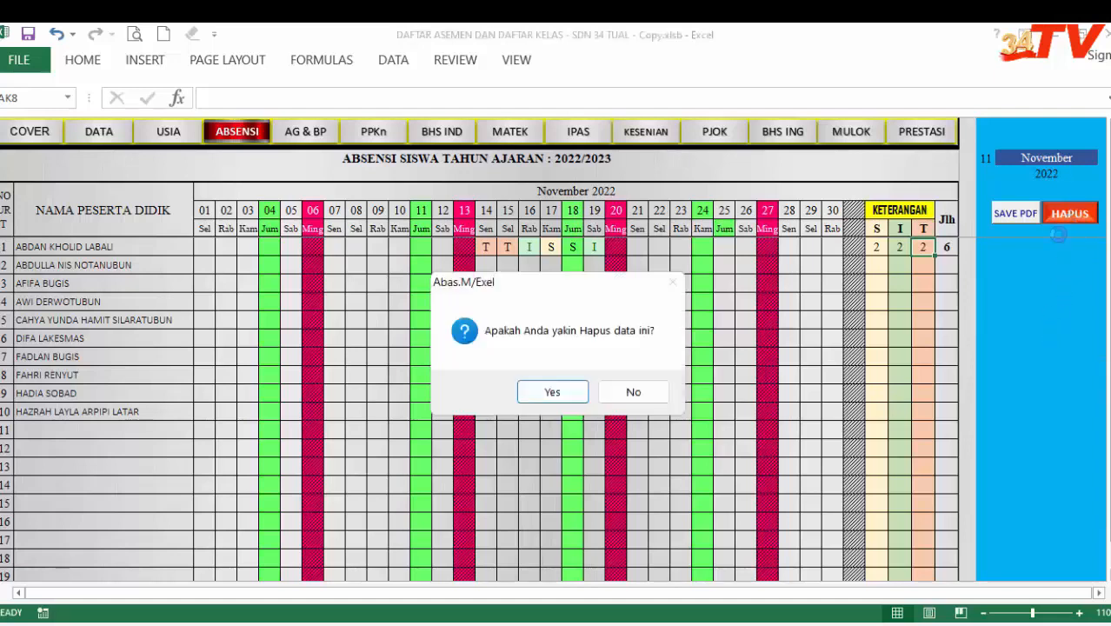
pyautogui.click(555, 394)
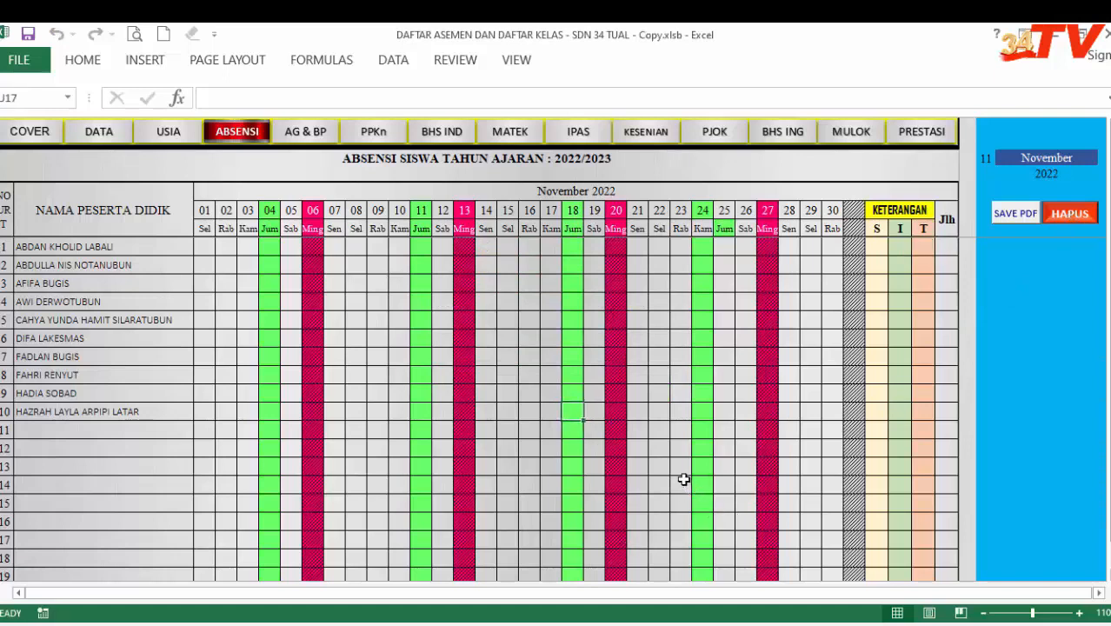
pyautogui.click(563, 447)
# Step: Open the AG & BP grade sheet and examine its title, school year, KELAS and MATA PELAJARAN entries
pyautogui.click(304, 138)
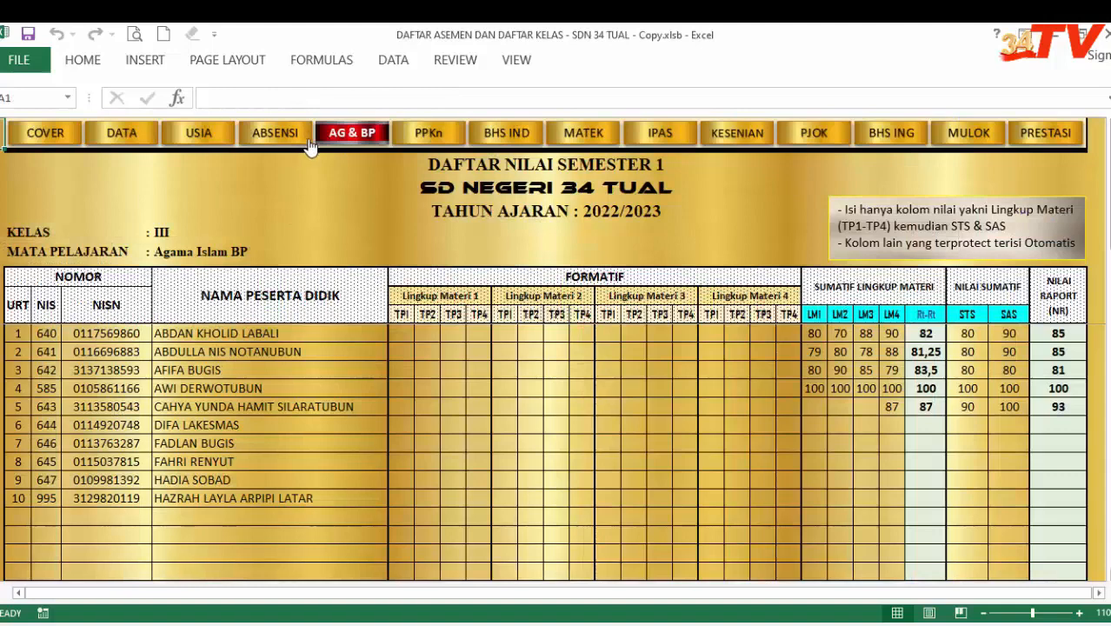
pyautogui.click(416, 251)
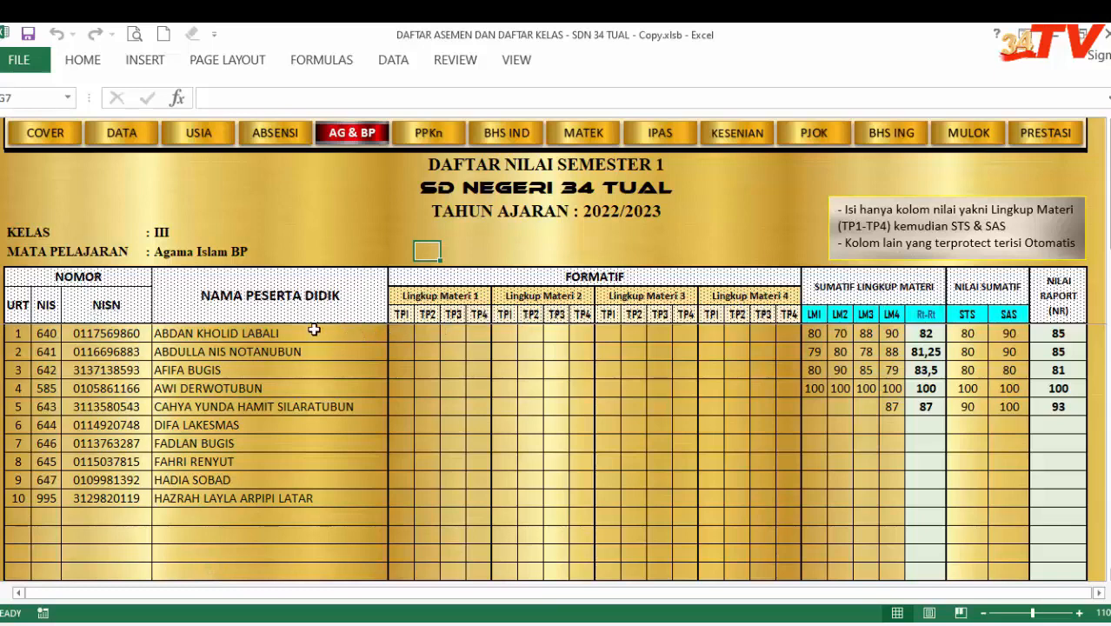
pyautogui.click(166, 238)
pyautogui.click(502, 173)
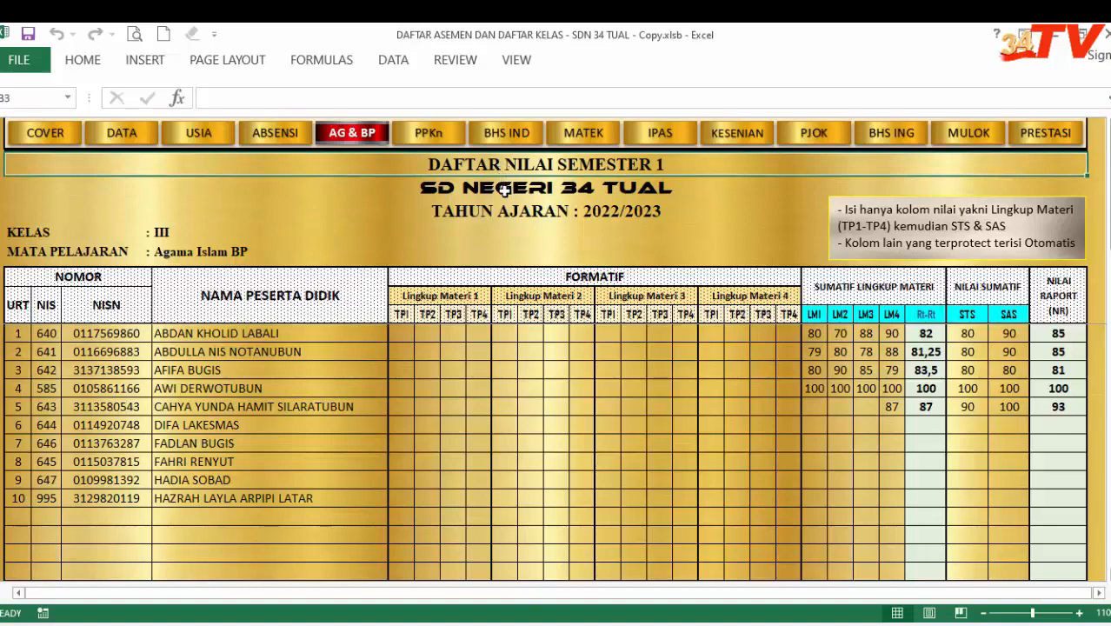
pyautogui.click(507, 212)
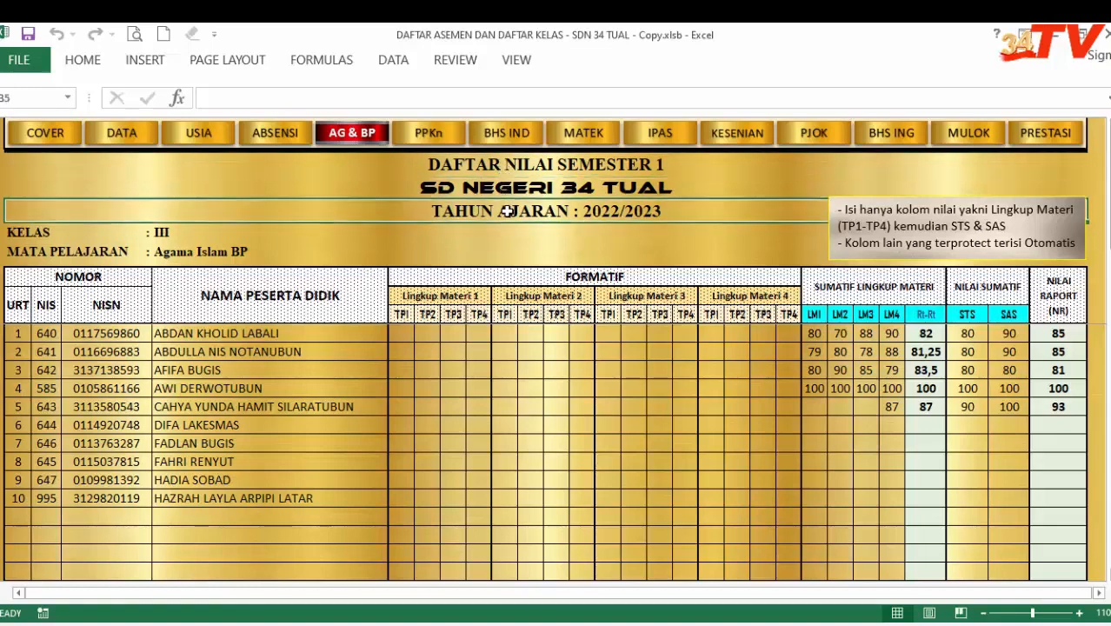
pyautogui.click(158, 237)
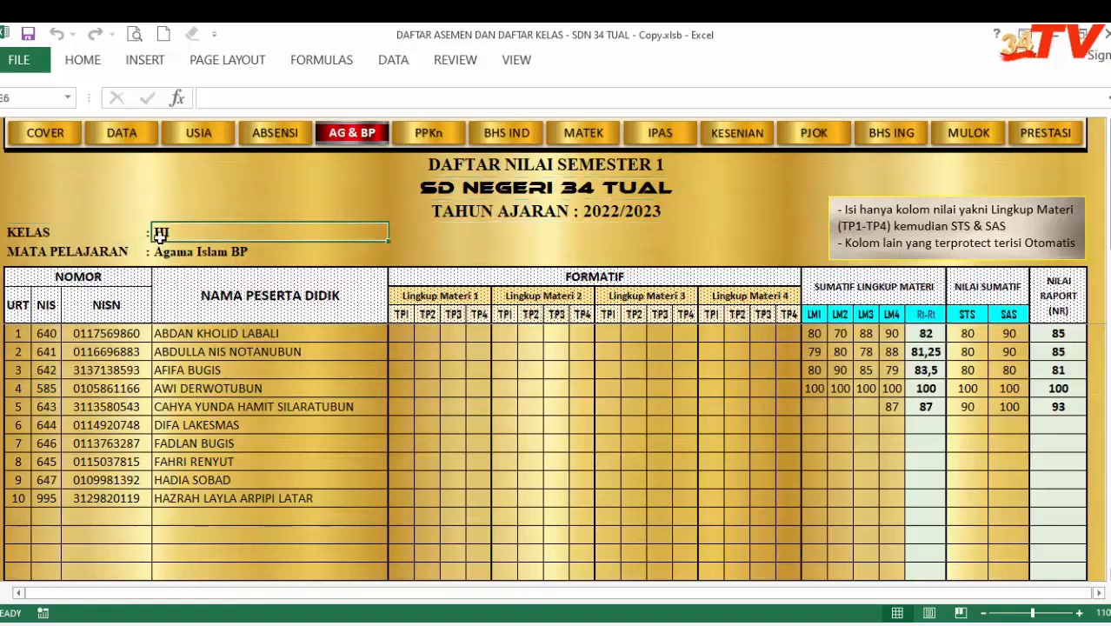
pyautogui.click(176, 253)
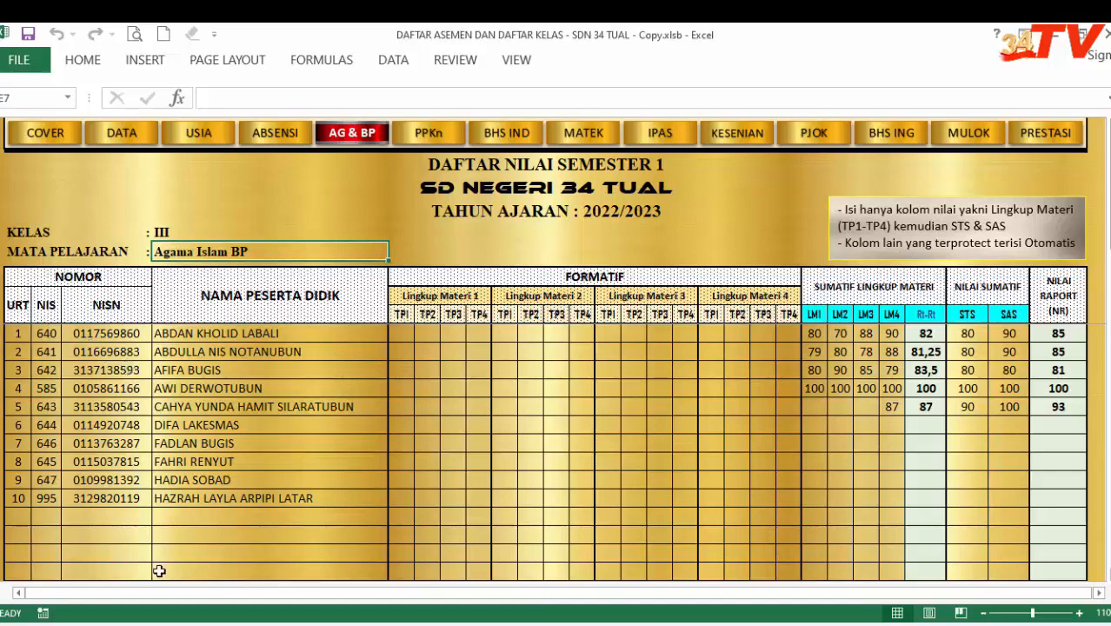
# Step: Try to edit the name of student 10 in the NAMA PESERTA DIDIK column
pyautogui.click(193, 500)
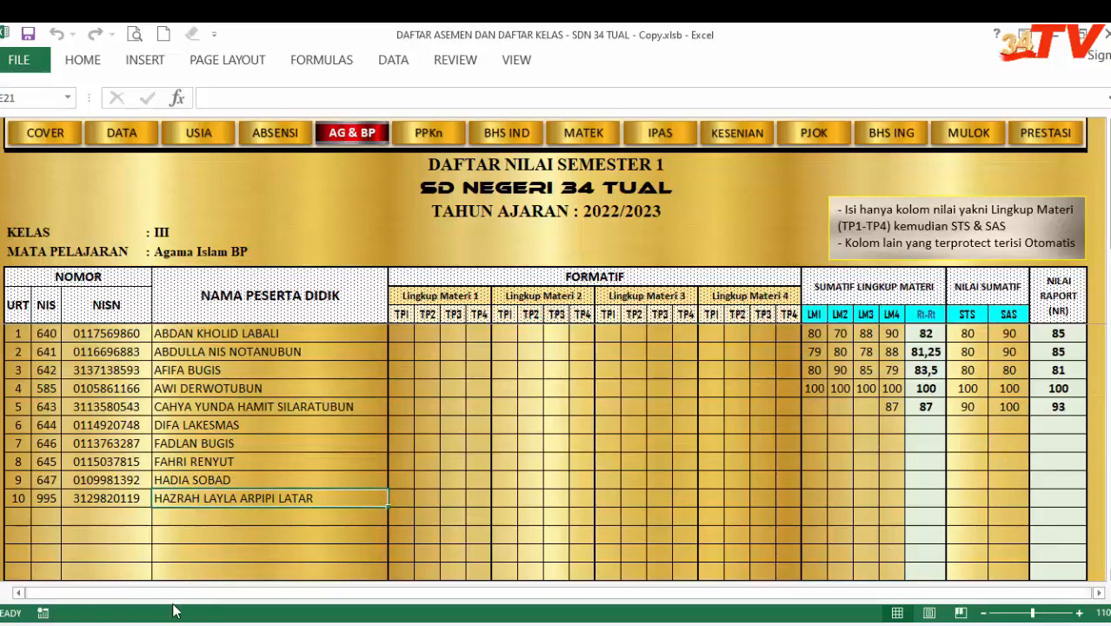
pyautogui.press('Tab')
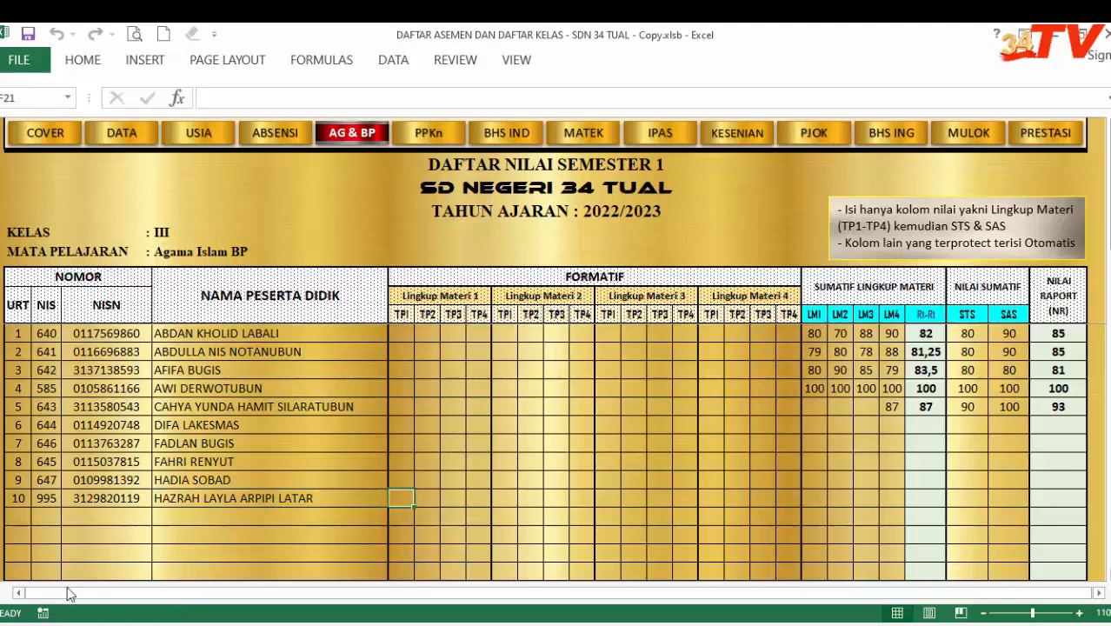
pyautogui.click(191, 498)
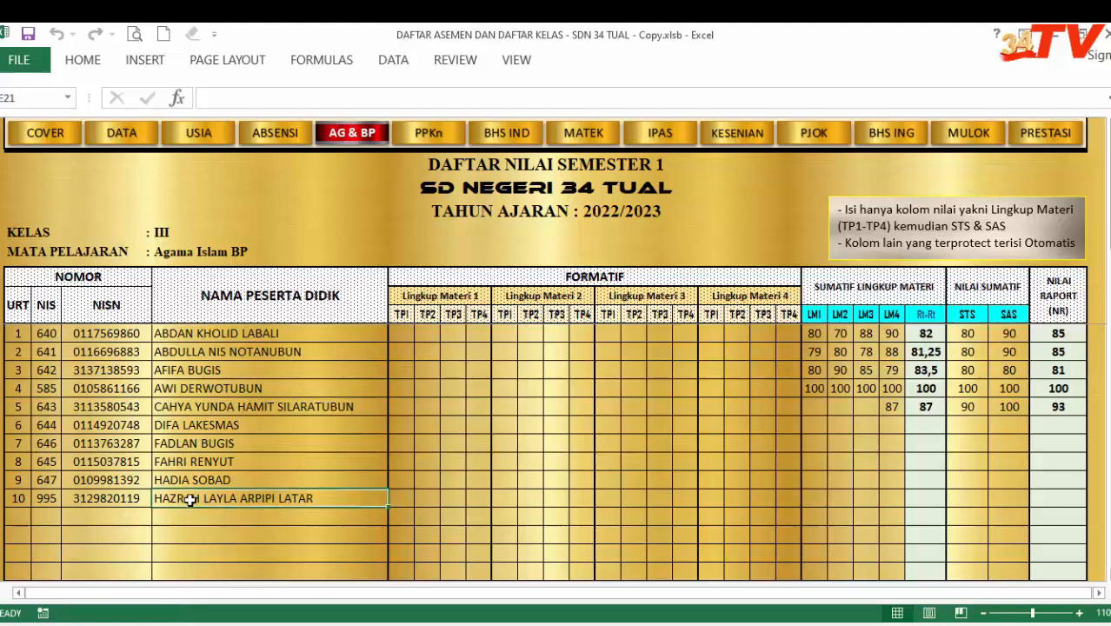
pyautogui.doubleClick(191, 500)
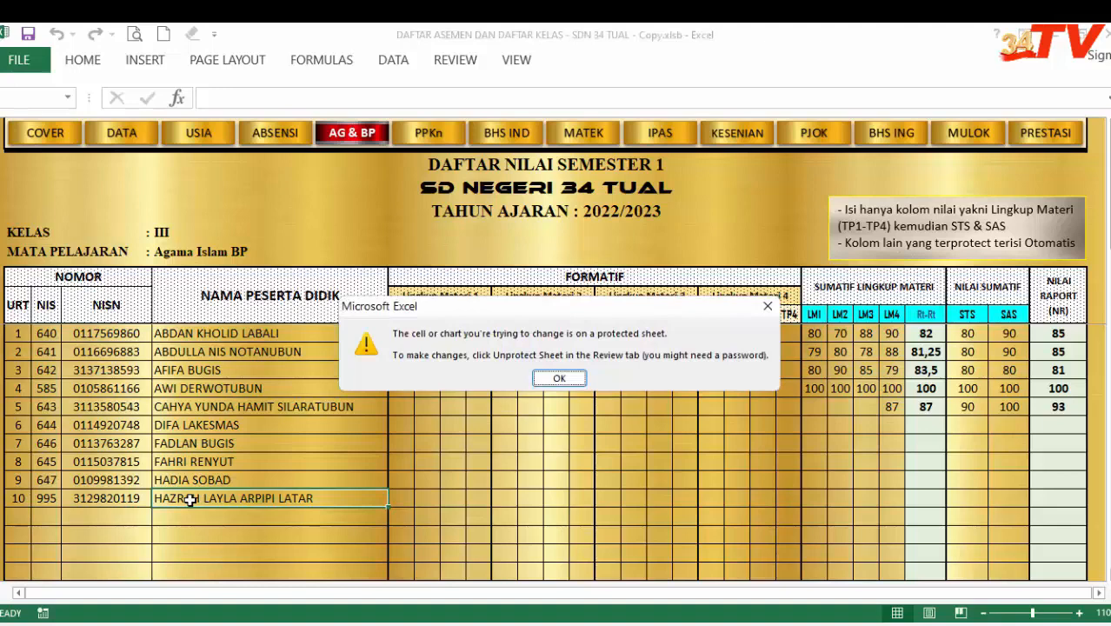
pyautogui.click(550, 380)
pyautogui.click(504, 498)
pyautogui.click(315, 502)
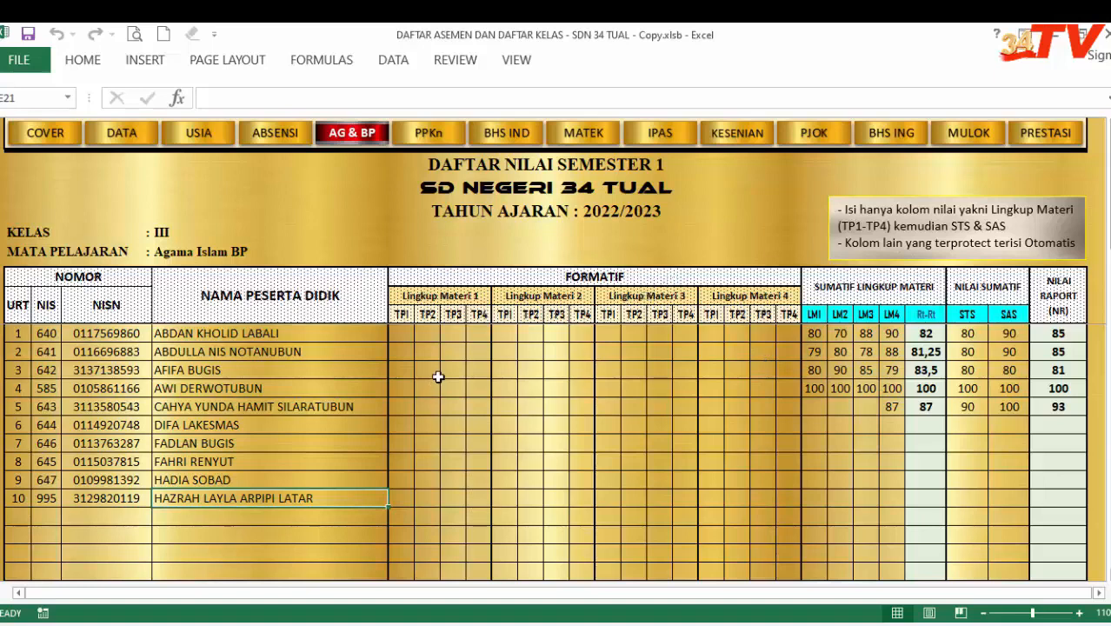
# Step: Examine the Lingkup Materi 1 to 4 column groups in the FORMATIF section
pyautogui.click(427, 300)
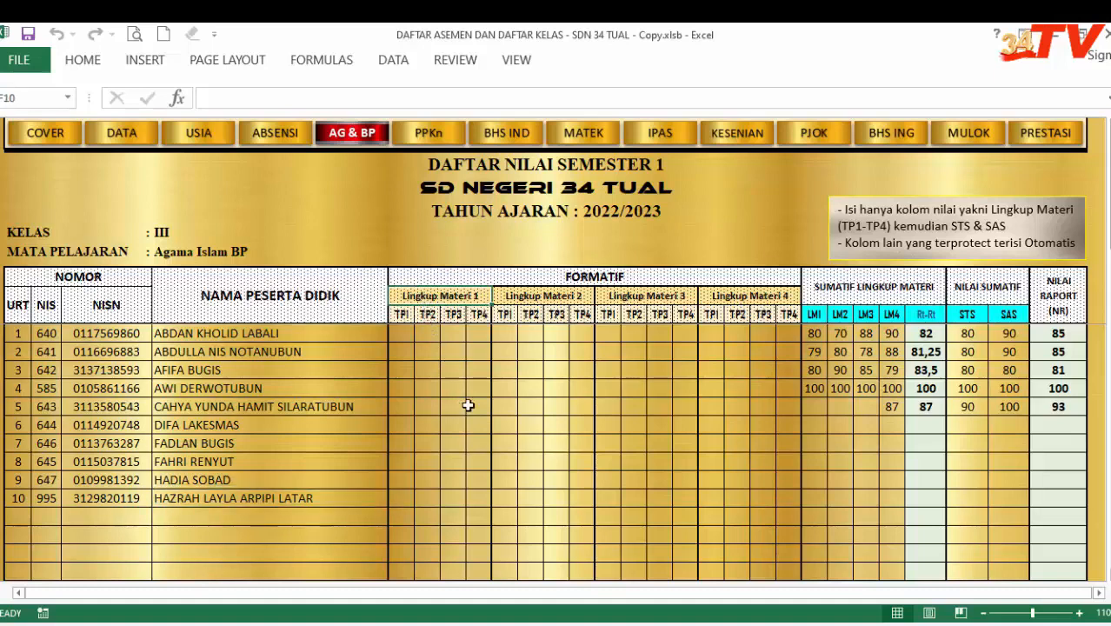
pyautogui.click(570, 296)
pyautogui.click(690, 296)
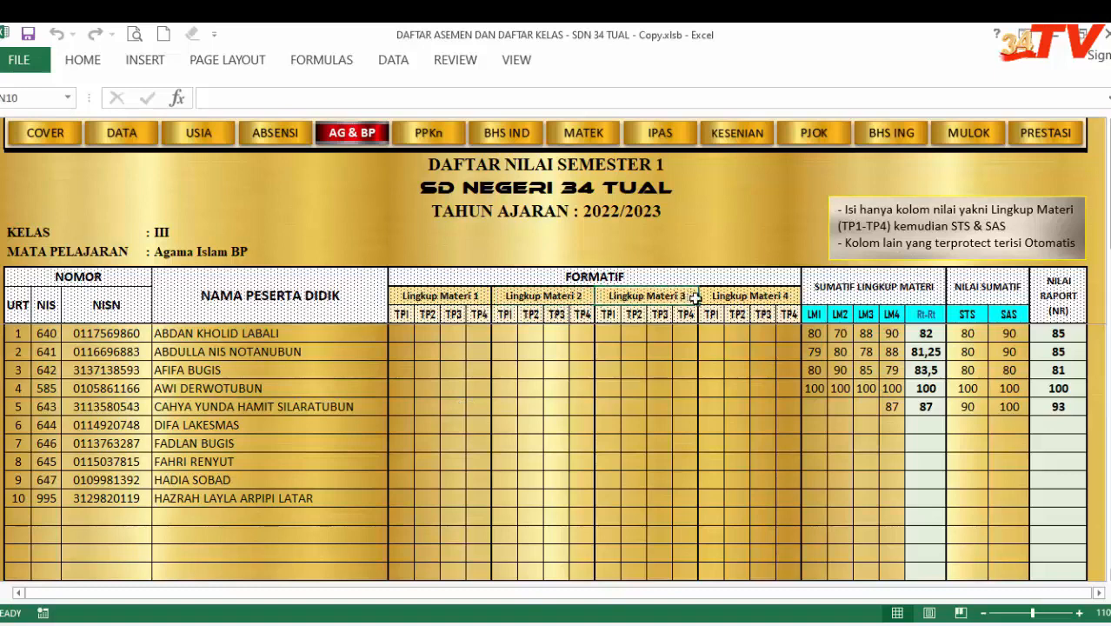
pyautogui.click(738, 297)
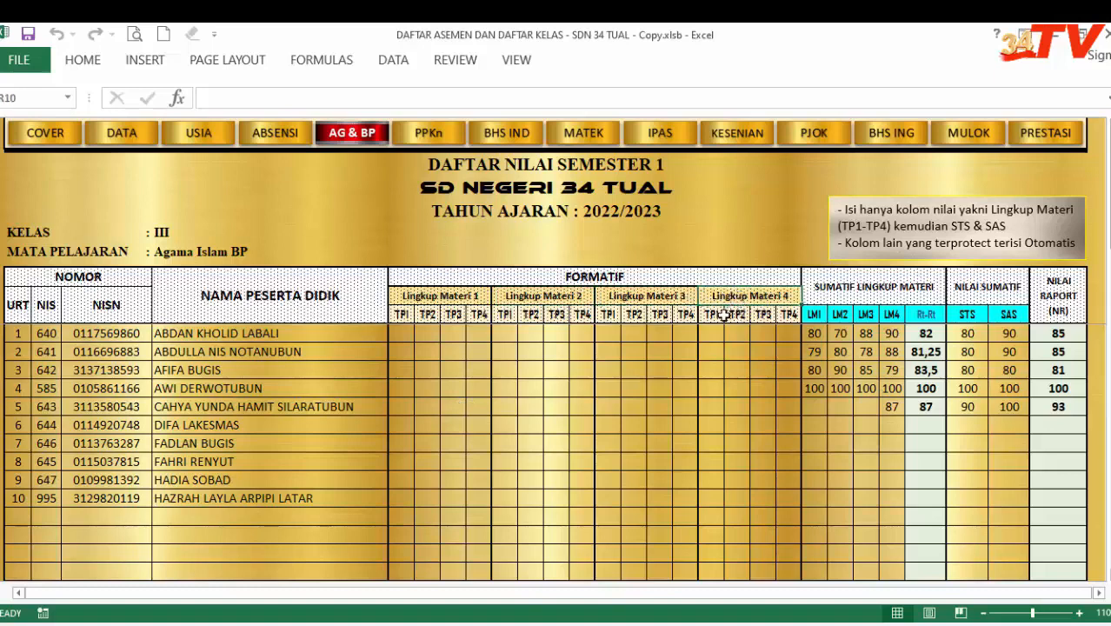
pyautogui.click(429, 296)
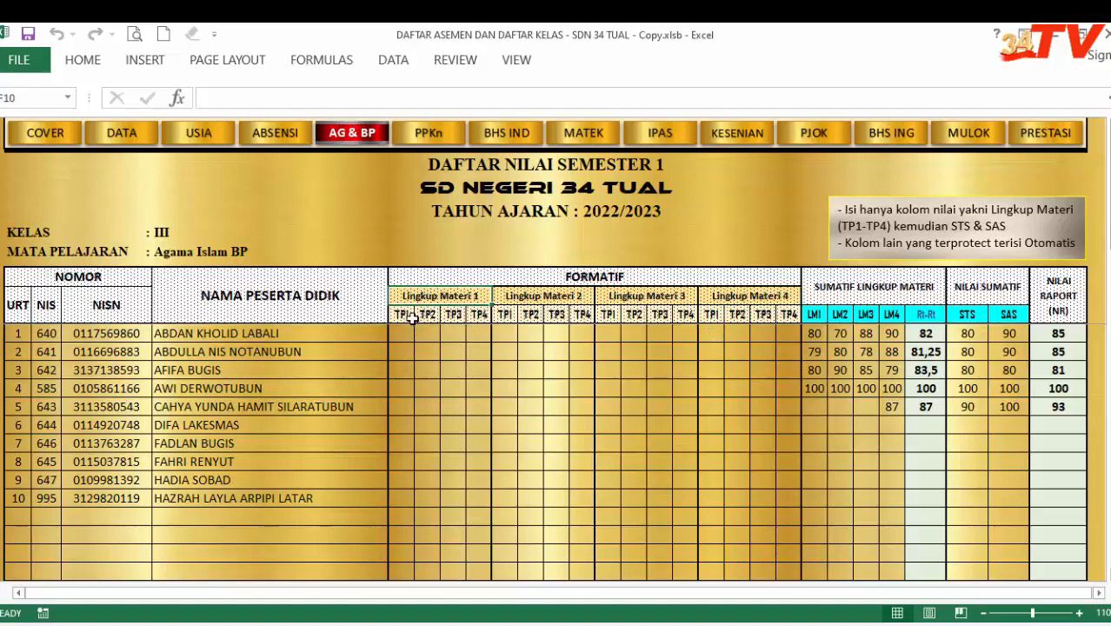
# Step: Examine the TP1 to TP4 columns of Lingkup Materi 1 and the headings of Lingkup Materi 2 to 4
pyautogui.click(405, 317)
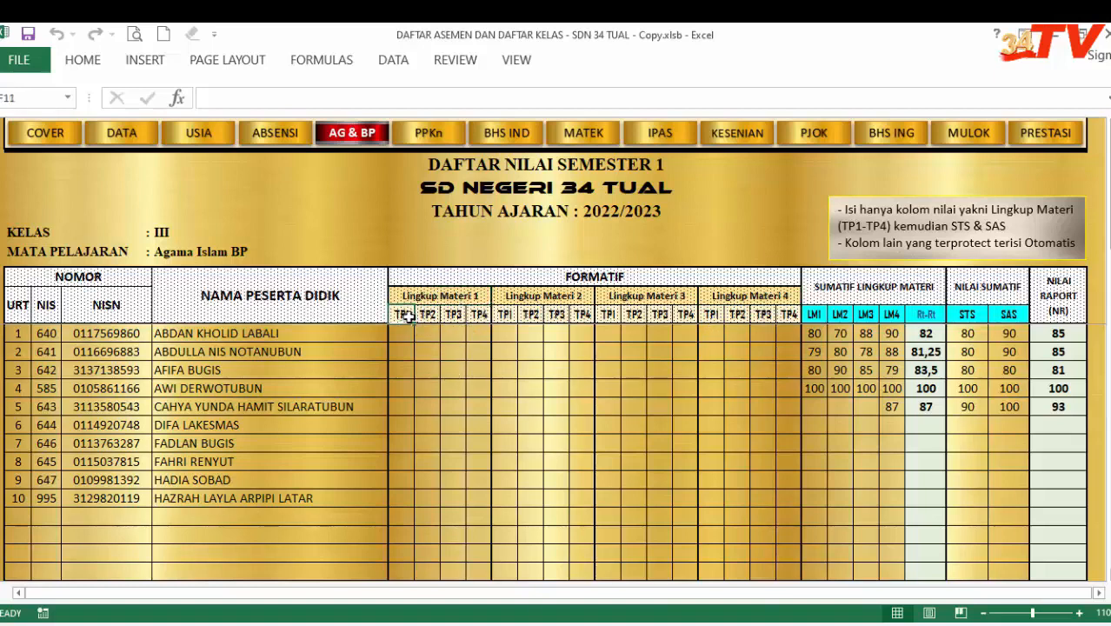
pyautogui.click(432, 316)
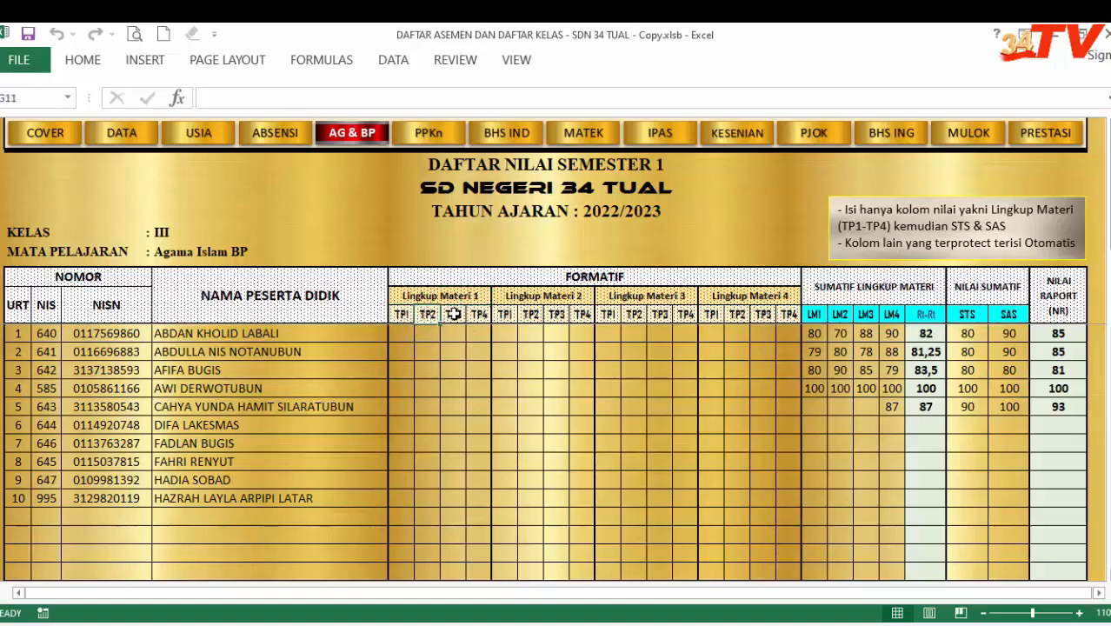
pyautogui.click(453, 315)
pyautogui.click(479, 314)
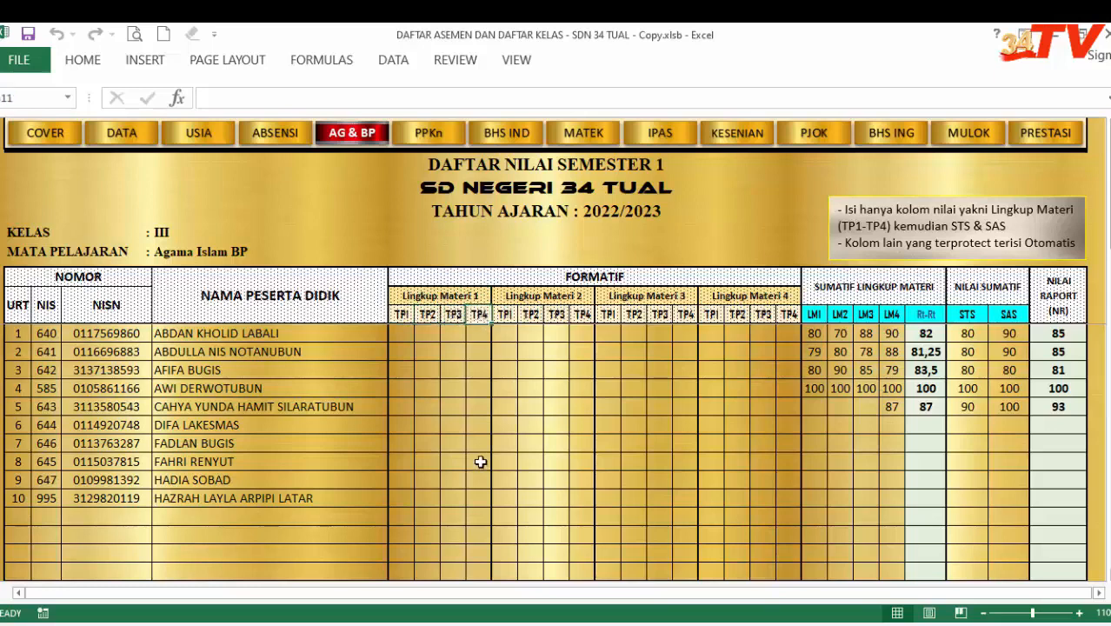
pyautogui.click(566, 301)
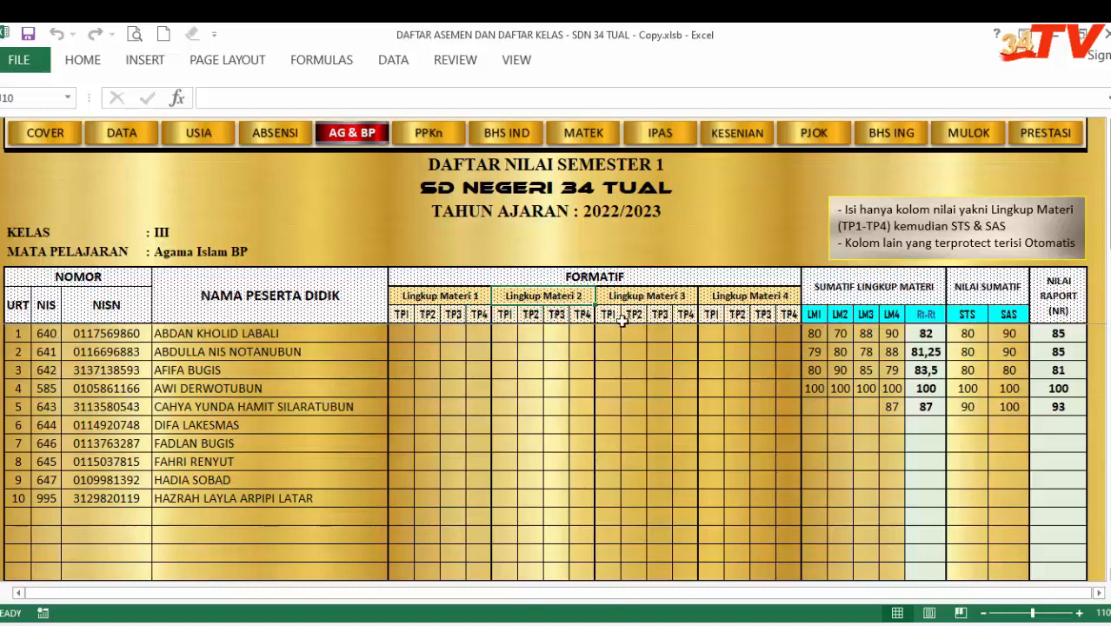
pyautogui.click(649, 294)
pyautogui.click(772, 297)
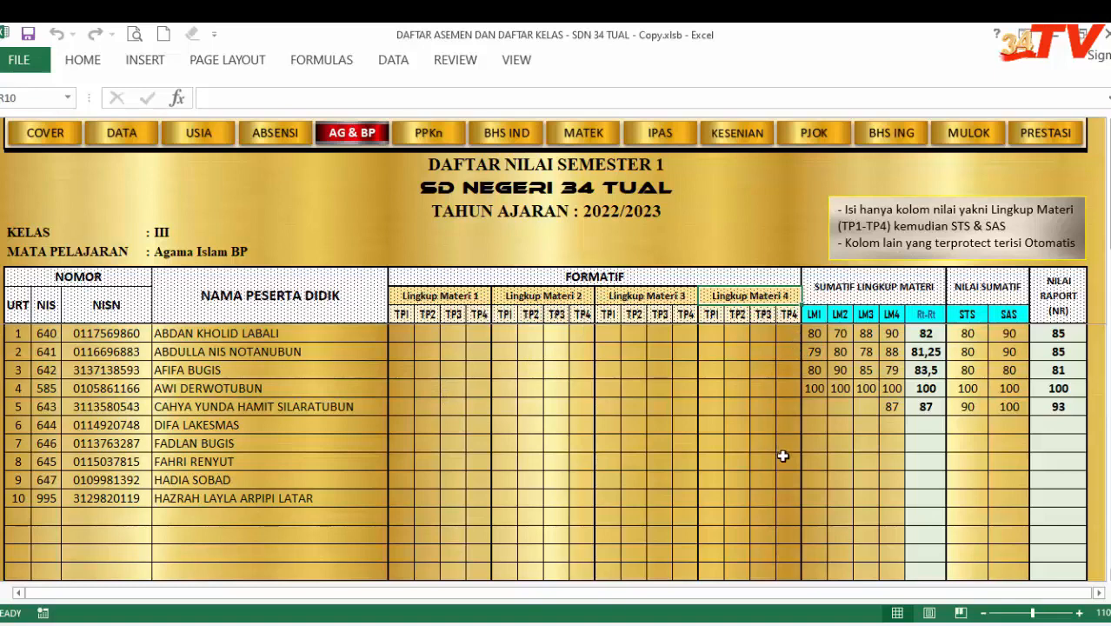
# Step: Examine student 1's formative TP cells across the Lingkup Materi groups and the same student's NILAI RAPORT cell
pyautogui.click(402, 336)
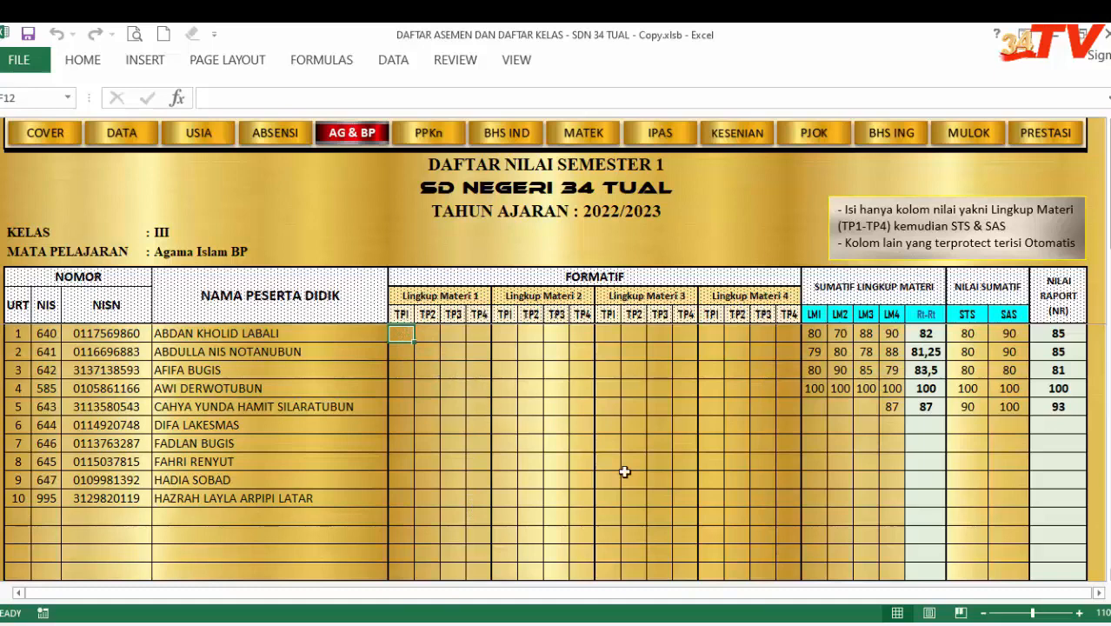
pyautogui.click(1059, 333)
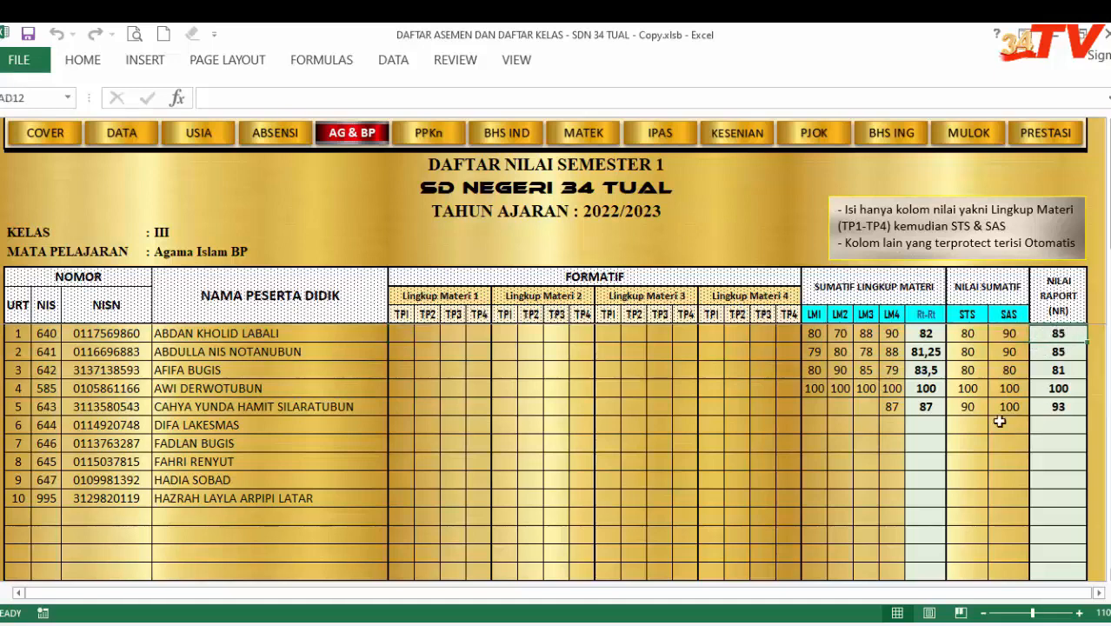
pyautogui.click(396, 335)
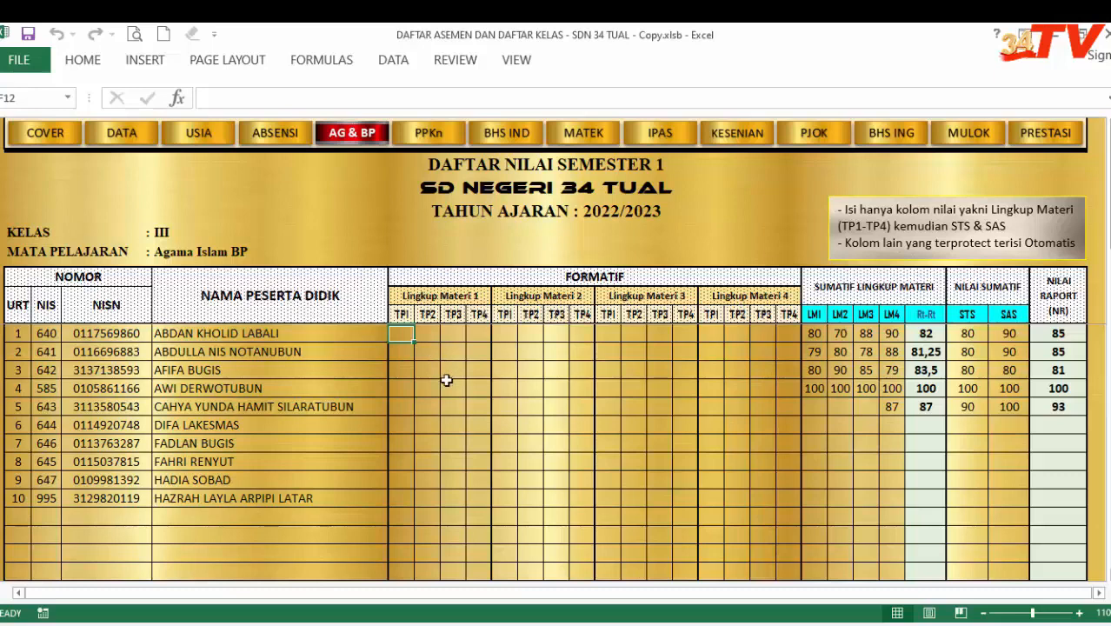
pyautogui.click(426, 335)
pyautogui.click(454, 335)
pyautogui.click(480, 337)
pyautogui.click(526, 335)
pyautogui.click(633, 335)
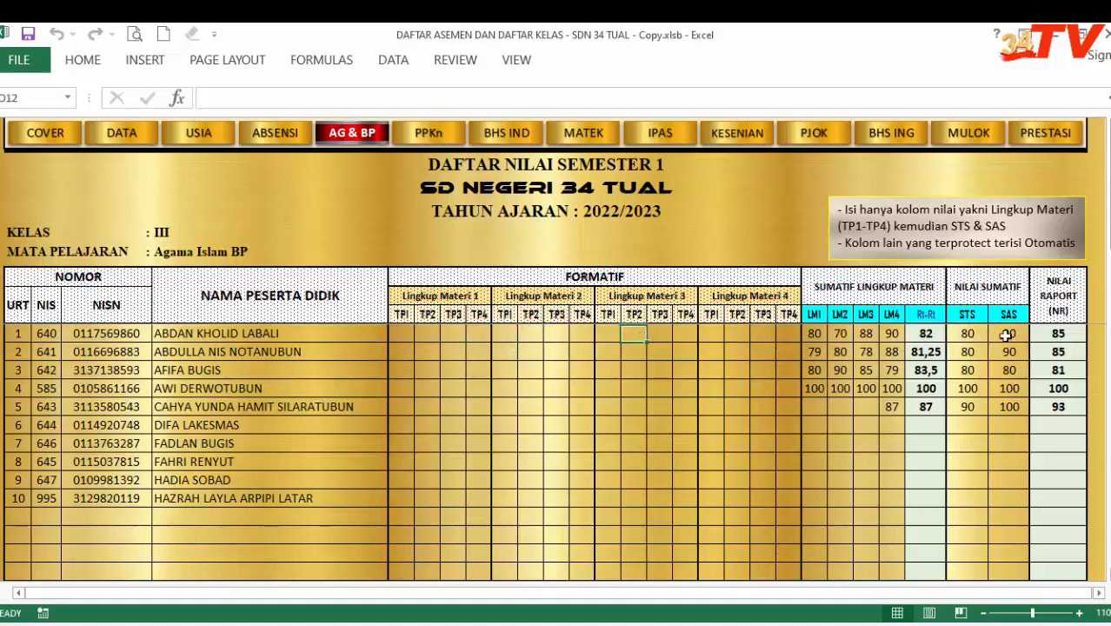
# Step: Examine the FORMATIF heading and the LM1 to LM4 and Rt-Rt columns under SUMATIF LINGKUP MATERI
pyautogui.click(685, 276)
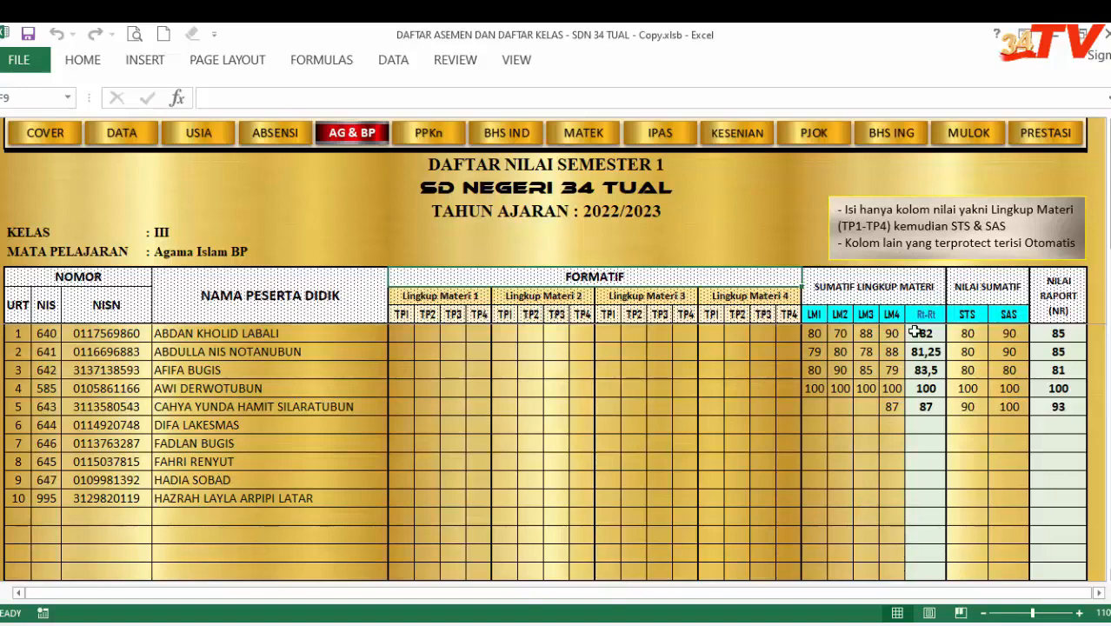
pyautogui.click(920, 284)
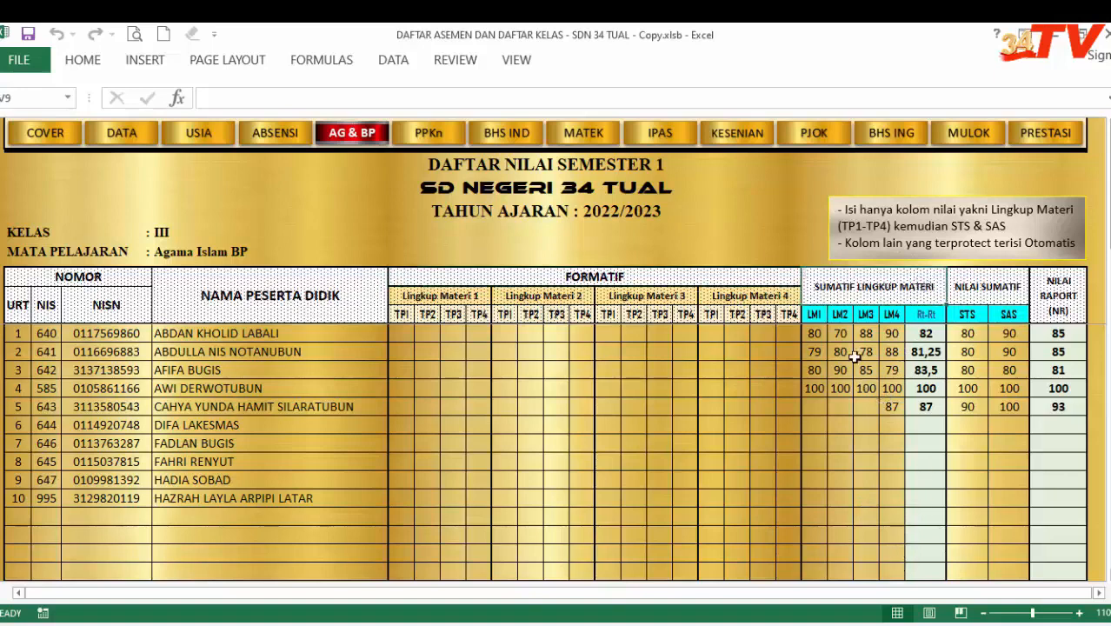
pyautogui.click(815, 317)
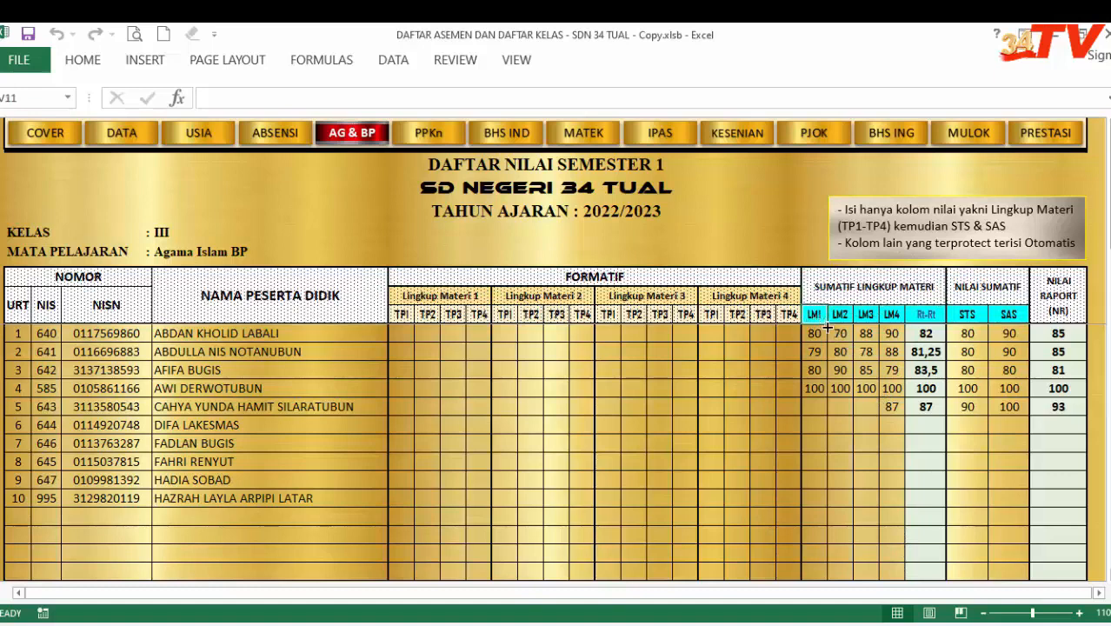
pyautogui.click(851, 317)
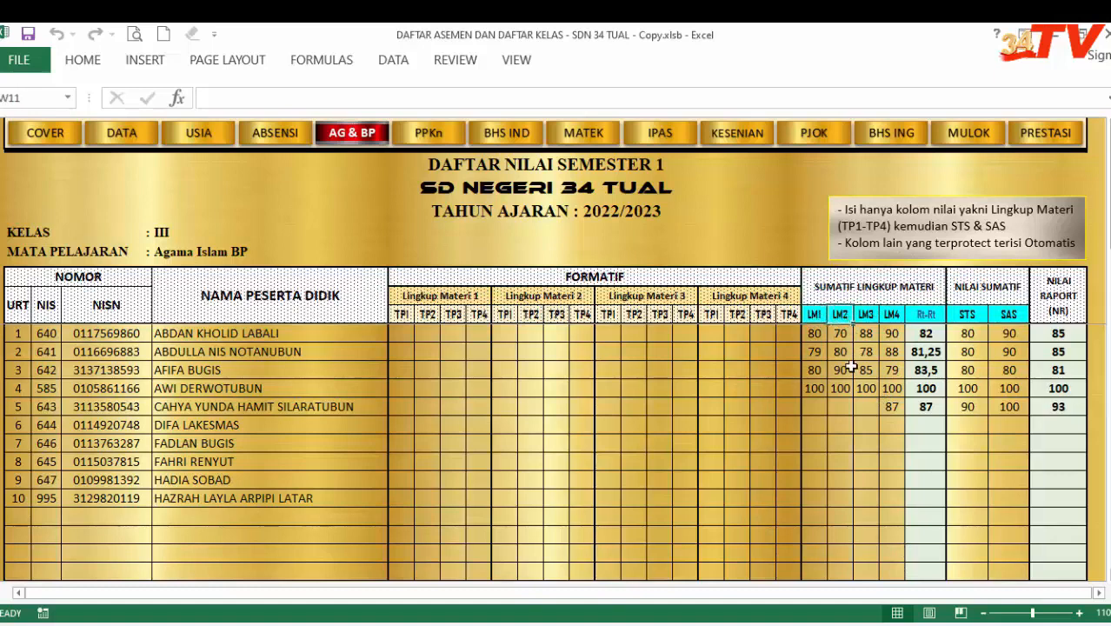
pyautogui.click(876, 315)
pyautogui.click(890, 315)
pyautogui.click(914, 316)
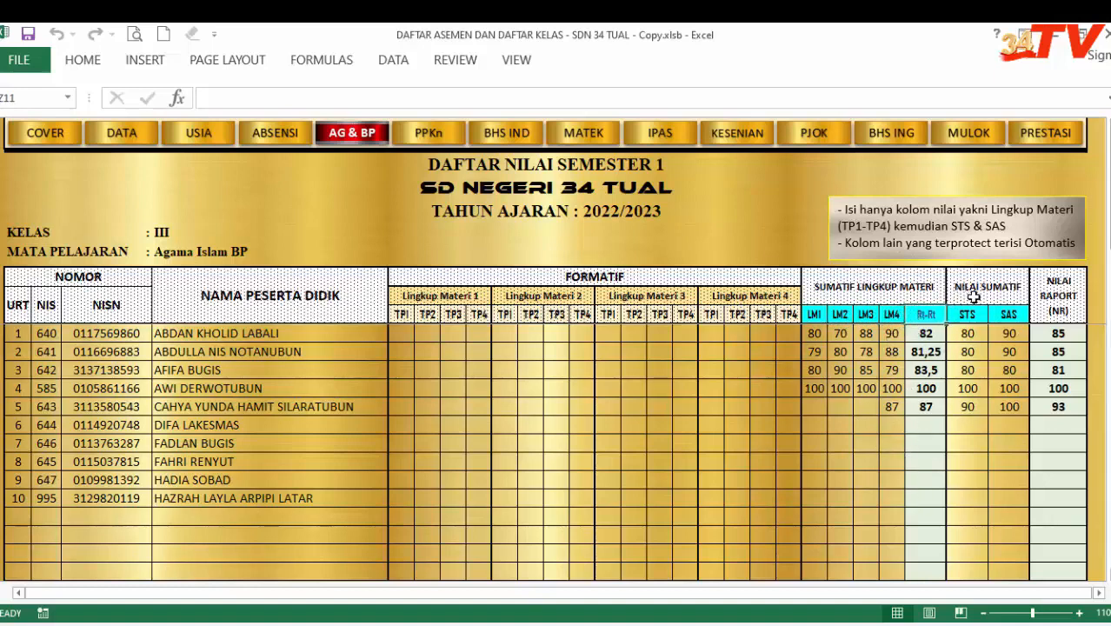
# Step: Examine the STS and SAS columns under NILAI SUMATIF and the Keterangan box with the report grade formula below the table
pyautogui.click(967, 314)
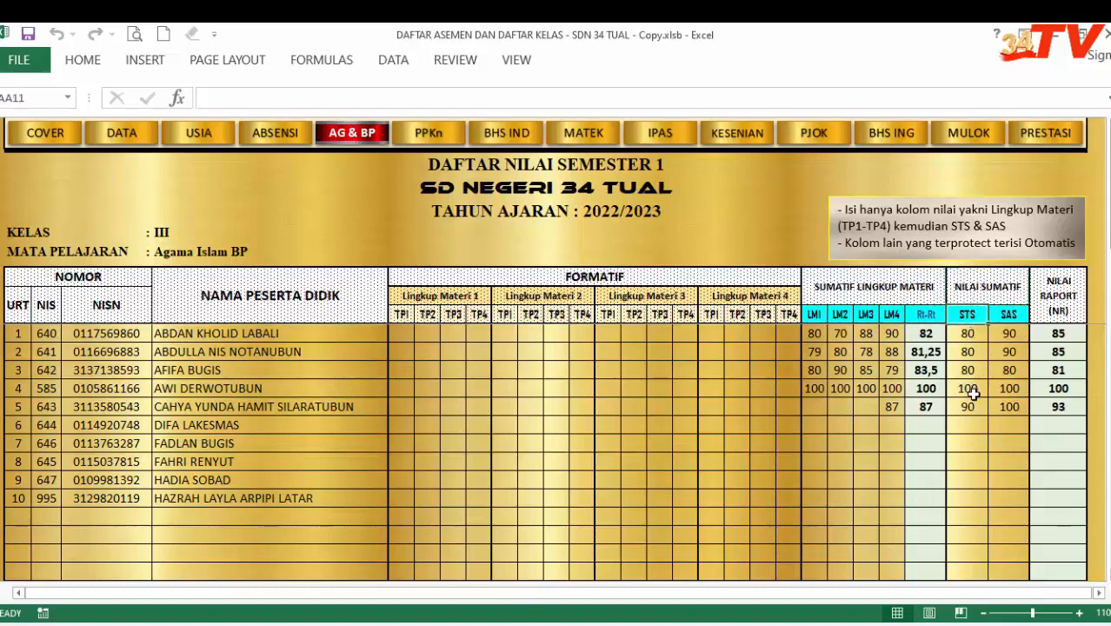
pyautogui.click(967, 333)
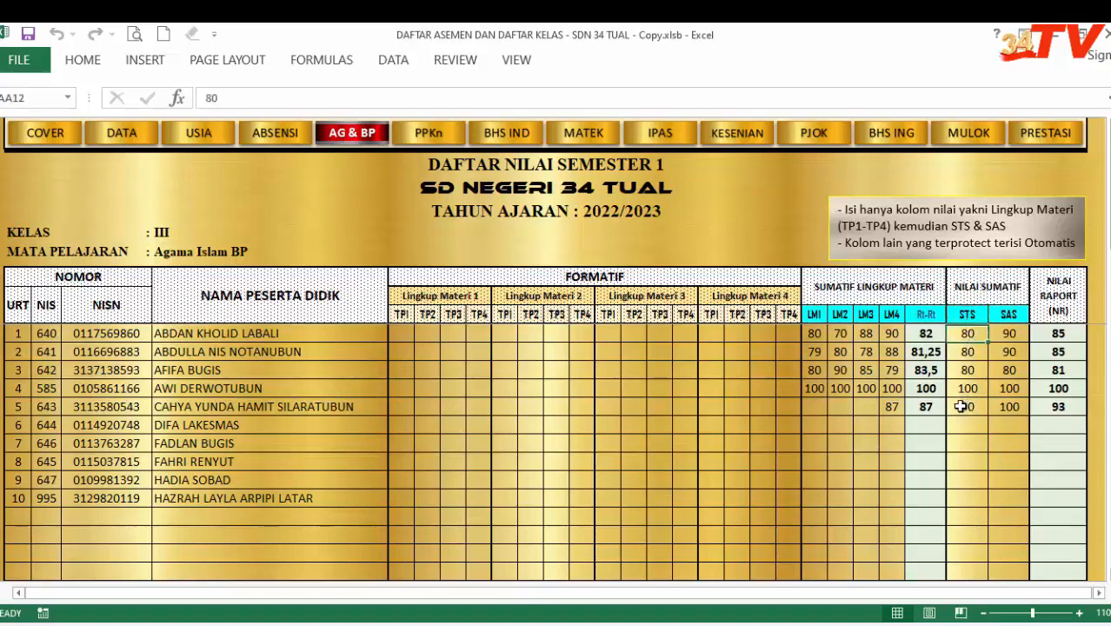
pyautogui.click(971, 313)
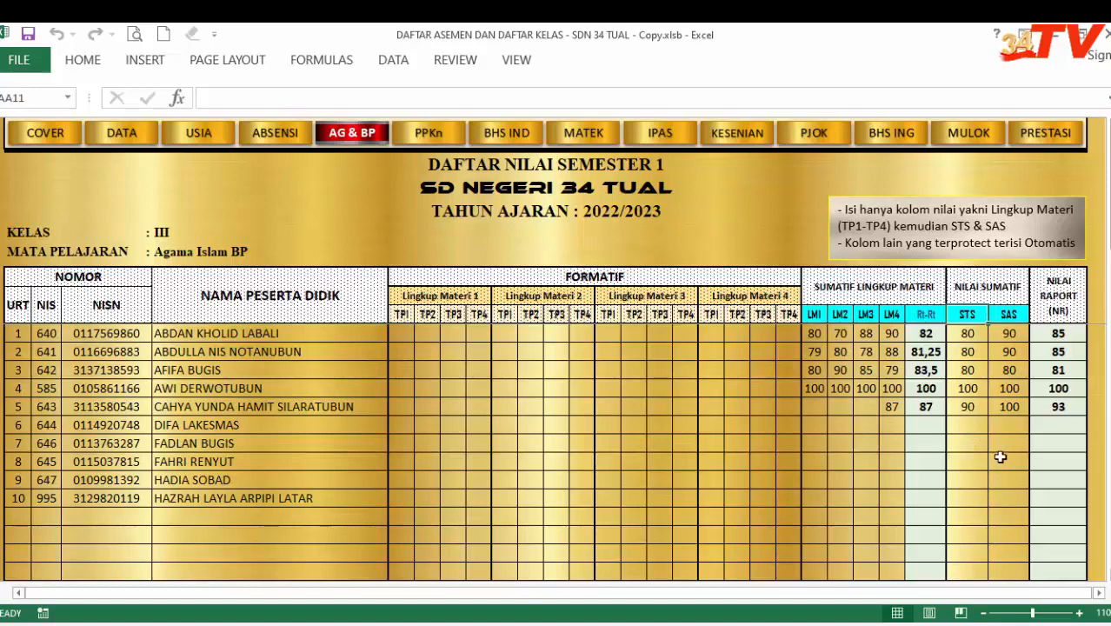
pyautogui.click(1007, 317)
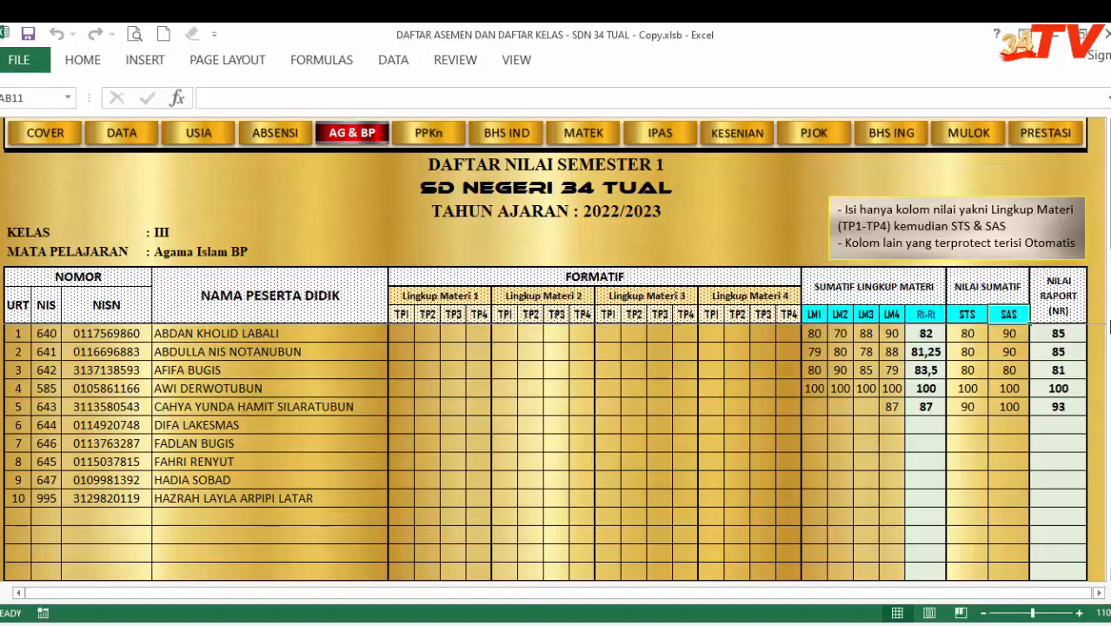
pyautogui.moveTo(1106, 324); pyautogui.dragTo(1110, 445)
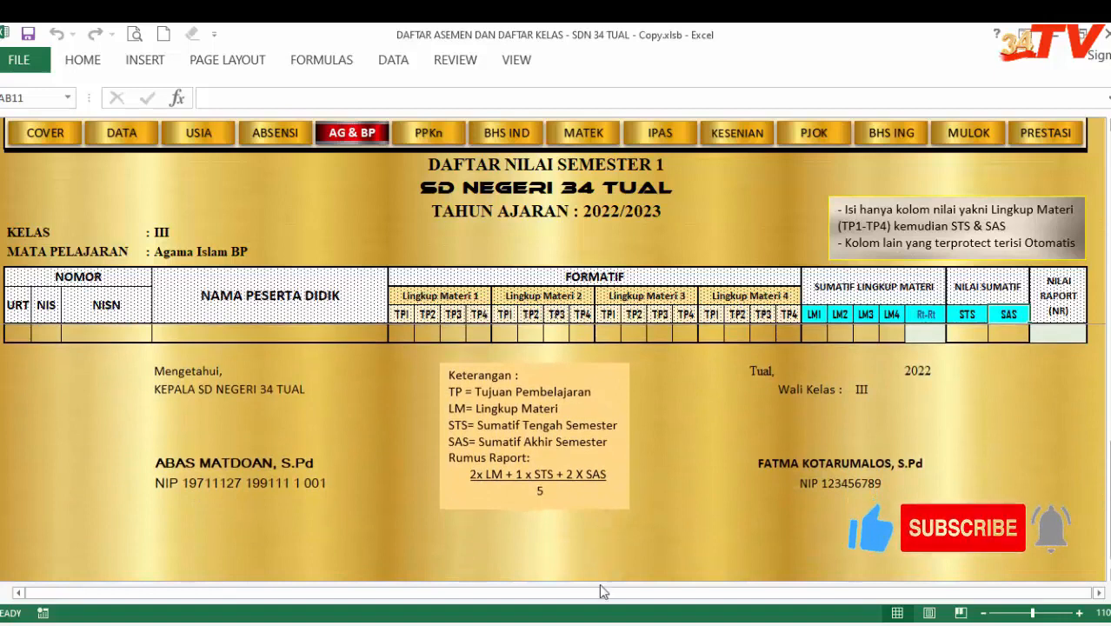
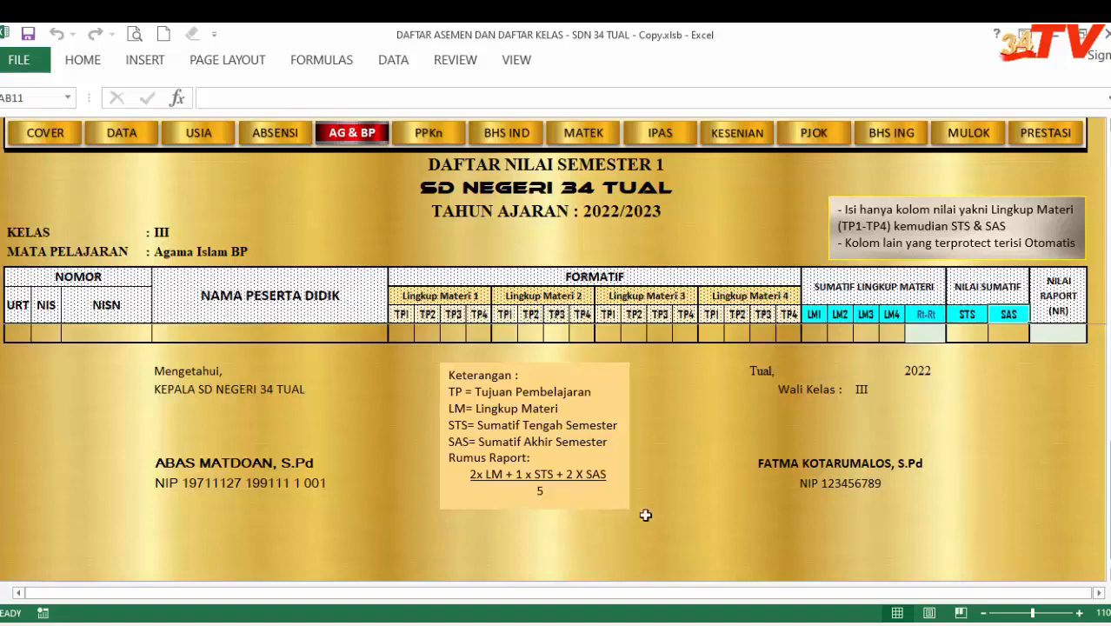
pyautogui.moveTo(1108, 461); pyautogui.dragTo(1108, 452)
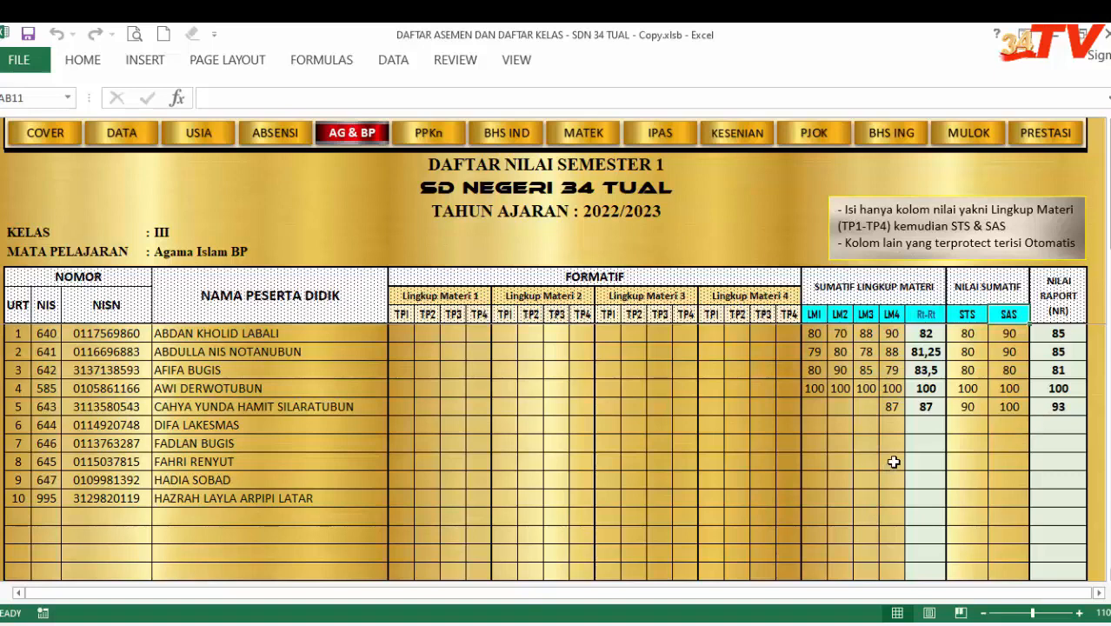
# Step: Set student 1's summative scores to 99 for LM4, 90 for LM3 and 90 for LM2
pyautogui.click(816, 334)
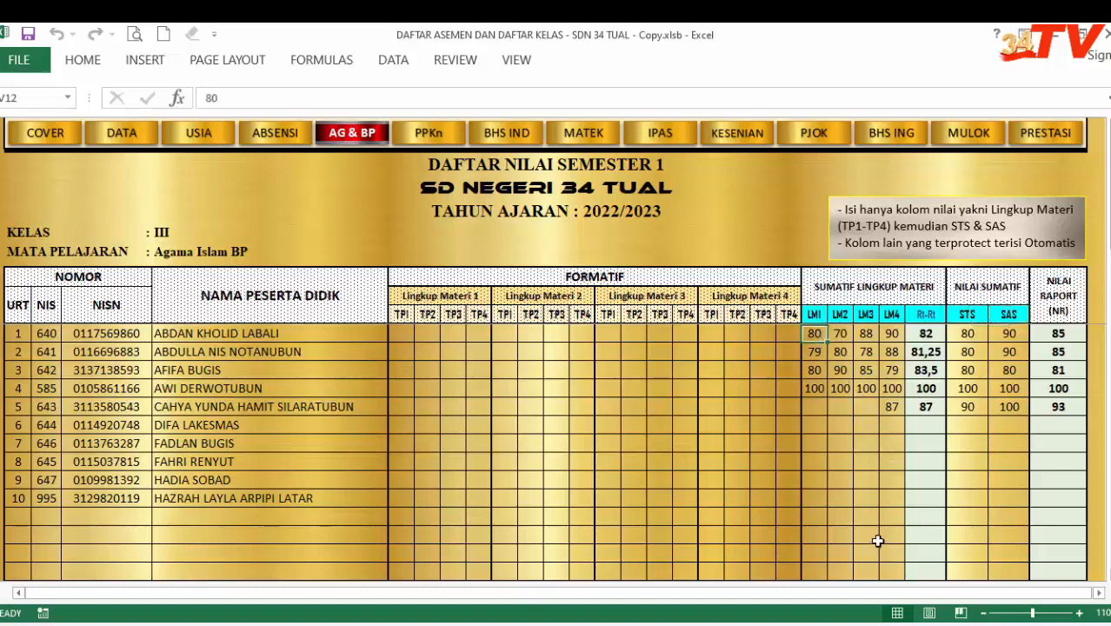
pyautogui.click(843, 340)
pyautogui.click(862, 339)
pyautogui.click(888, 339)
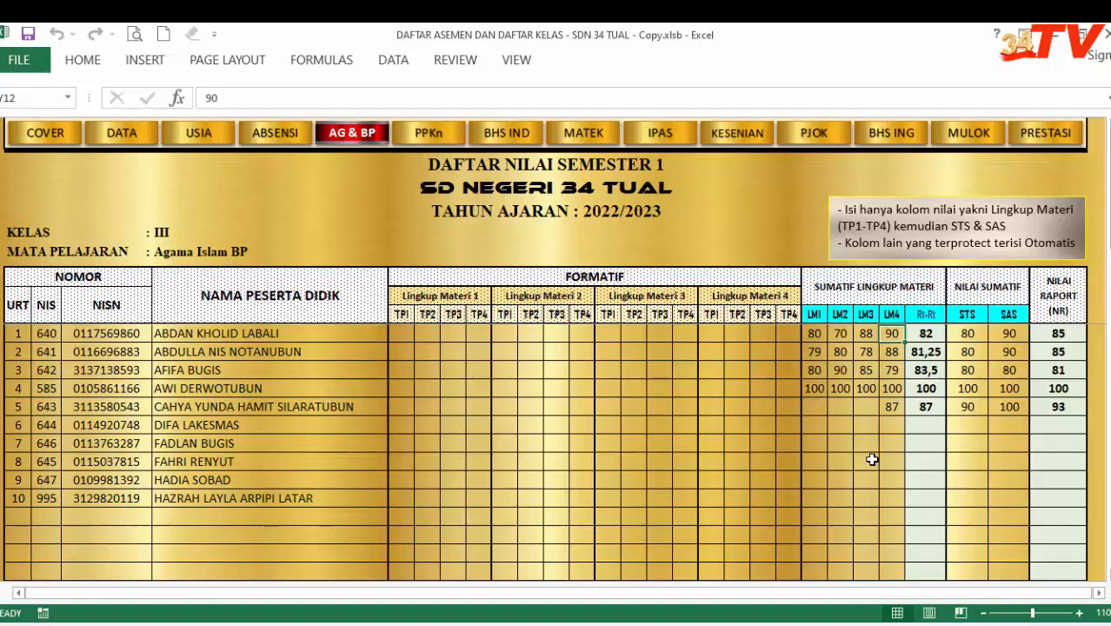
pyautogui.write('99')
pyautogui.click(900, 459)
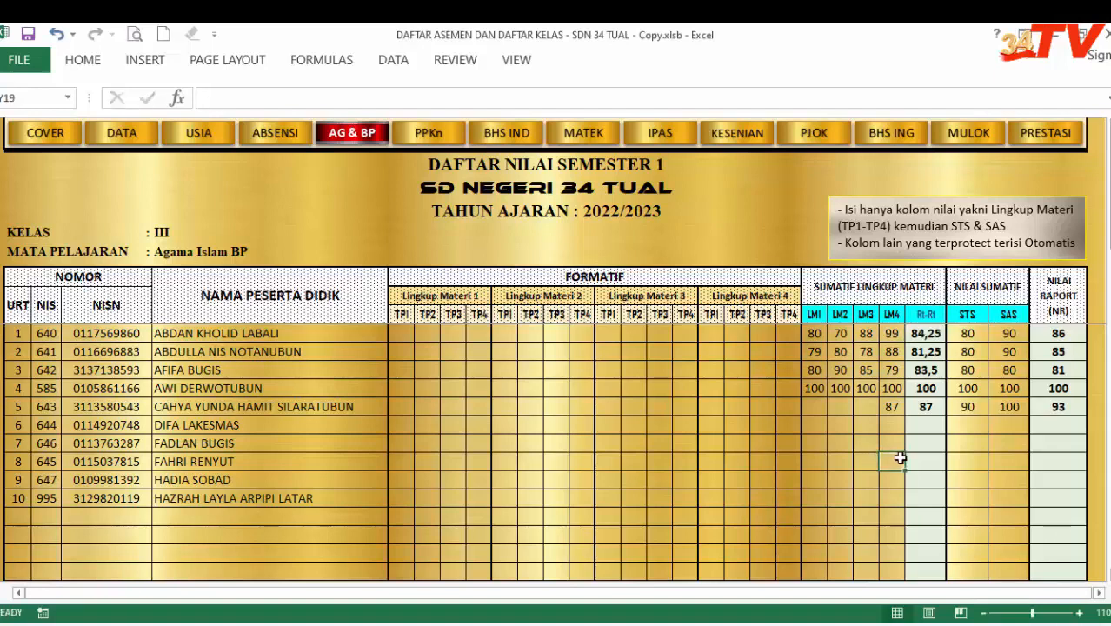
pyautogui.click(867, 334)
pyautogui.write('9')
pyautogui.click(889, 513)
pyautogui.click(849, 333)
pyautogui.write('9')
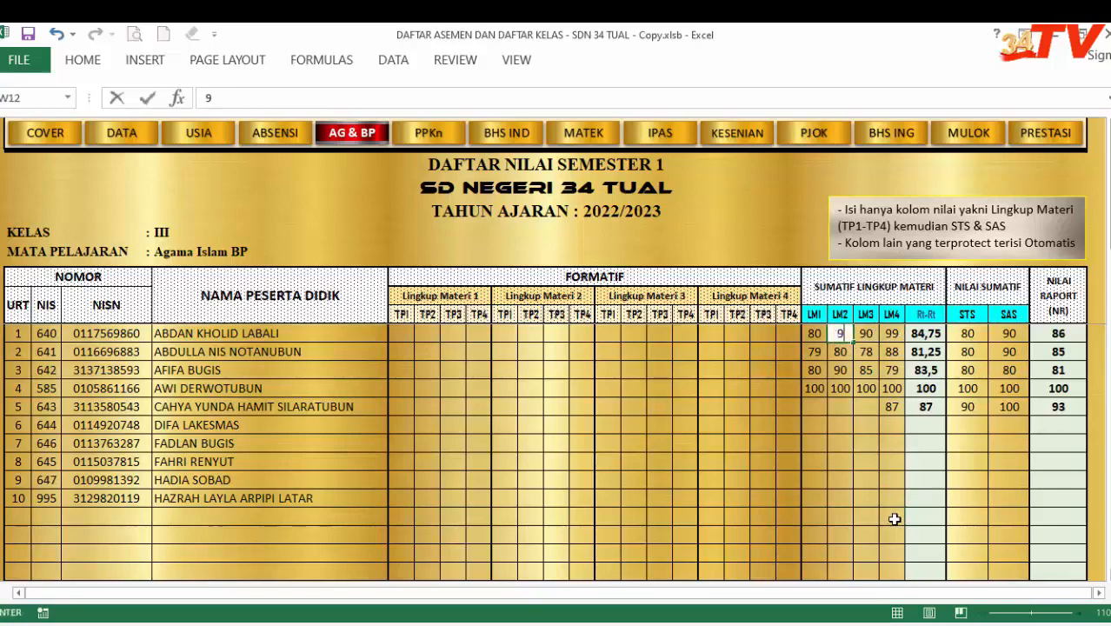
pyautogui.click(858, 460)
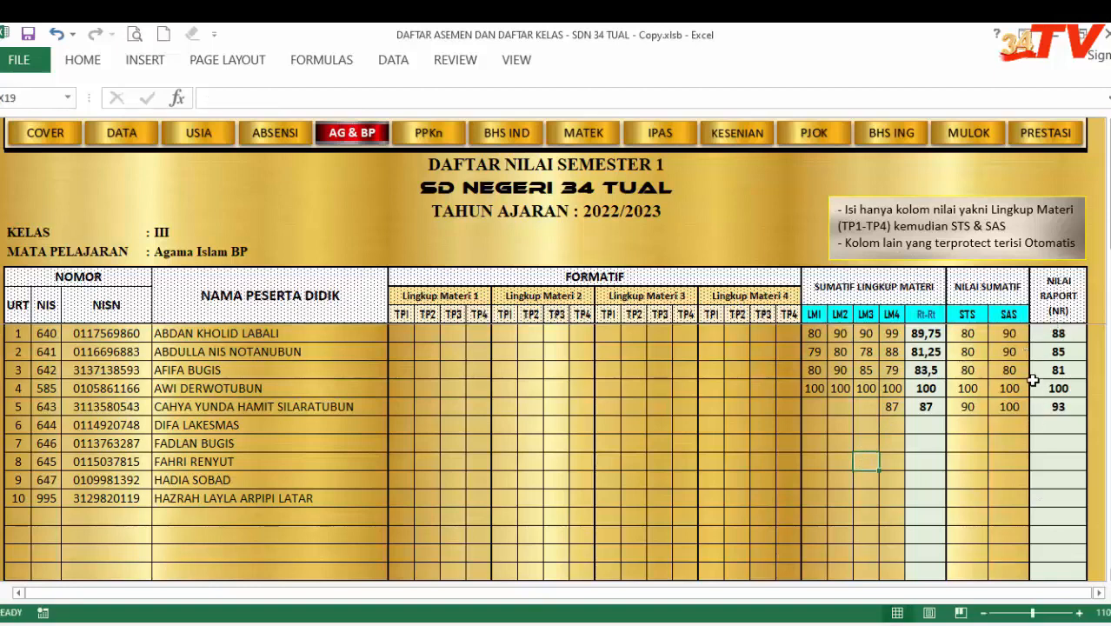
# Step: Check the recalculated Rt-Rt average and NILAI RAPORT of student 1, and the Rt-Rt of student 2
pyautogui.click(1053, 333)
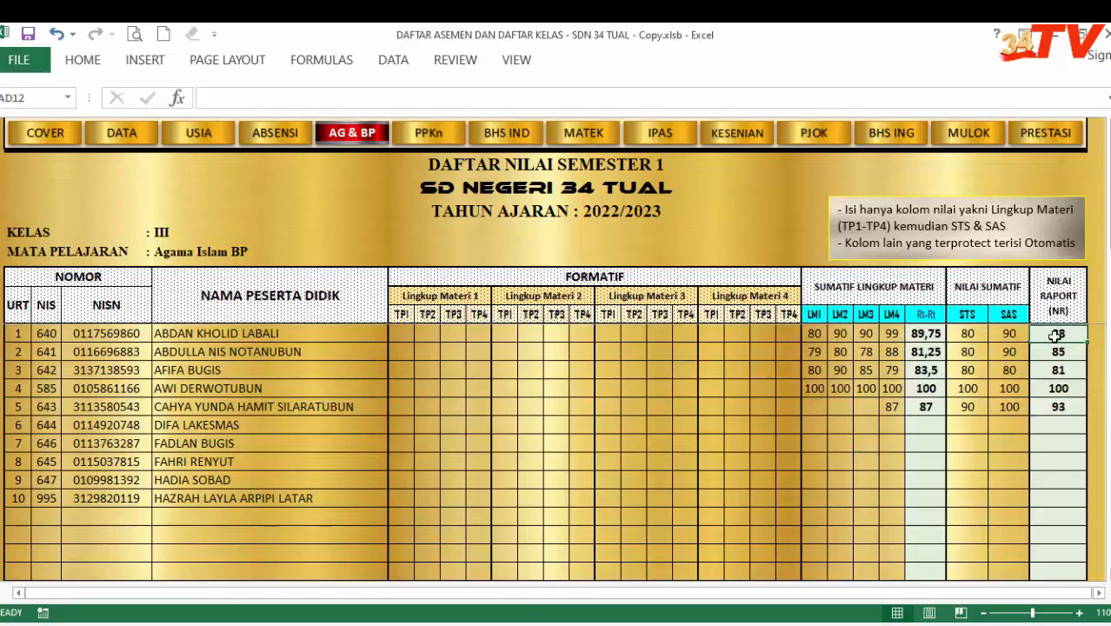
pyautogui.click(935, 335)
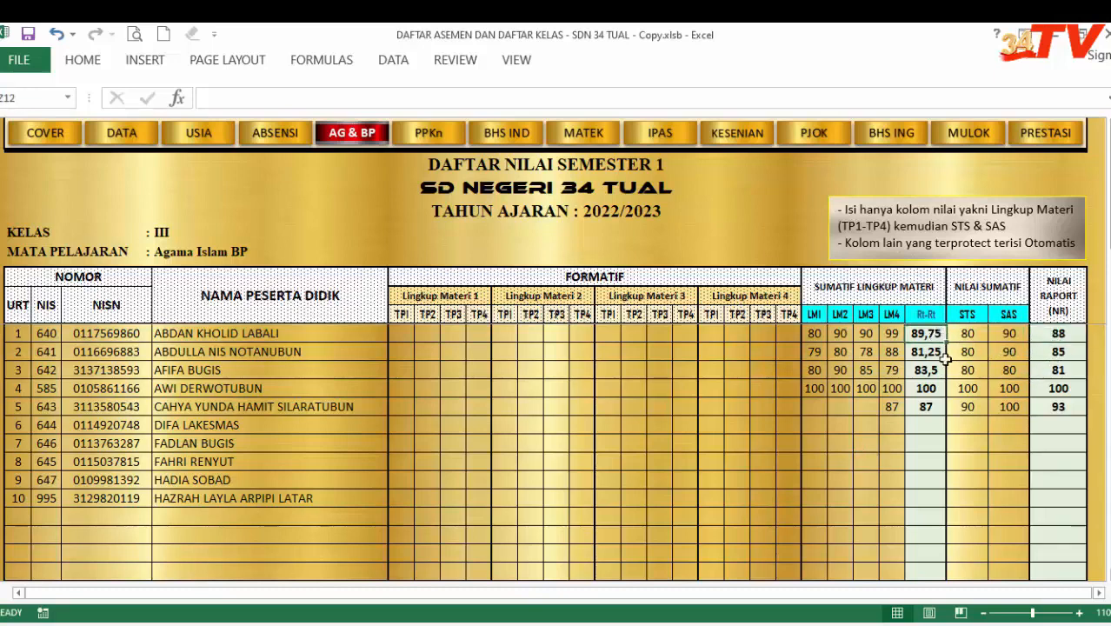
pyautogui.click(930, 353)
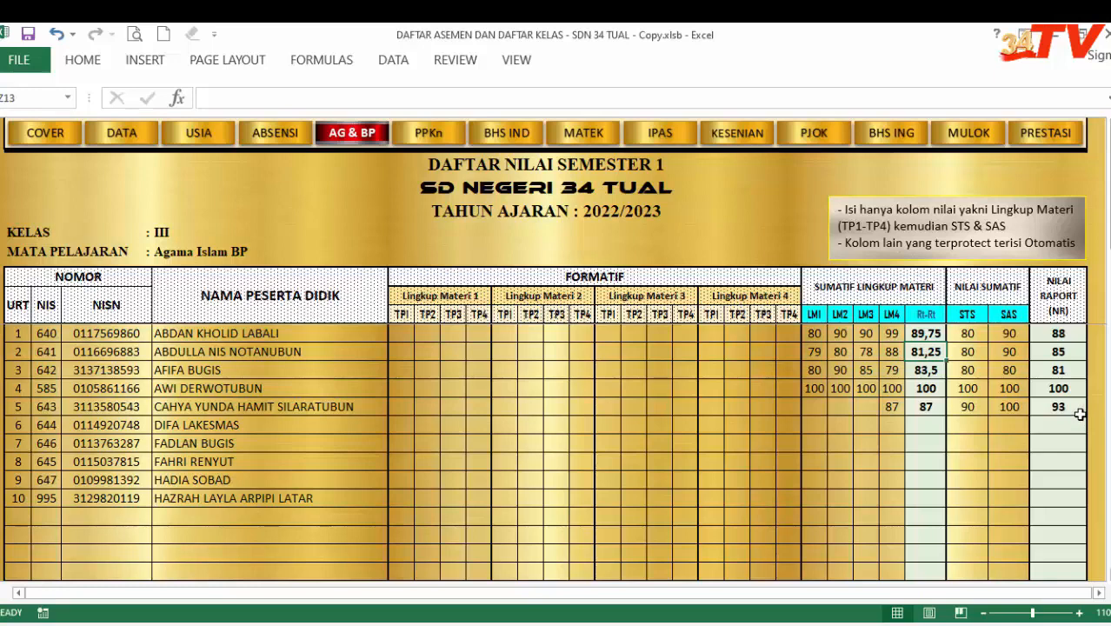
pyautogui.click(1059, 337)
pyautogui.moveTo(1108, 224); pyautogui.dragTo(1109, 189)
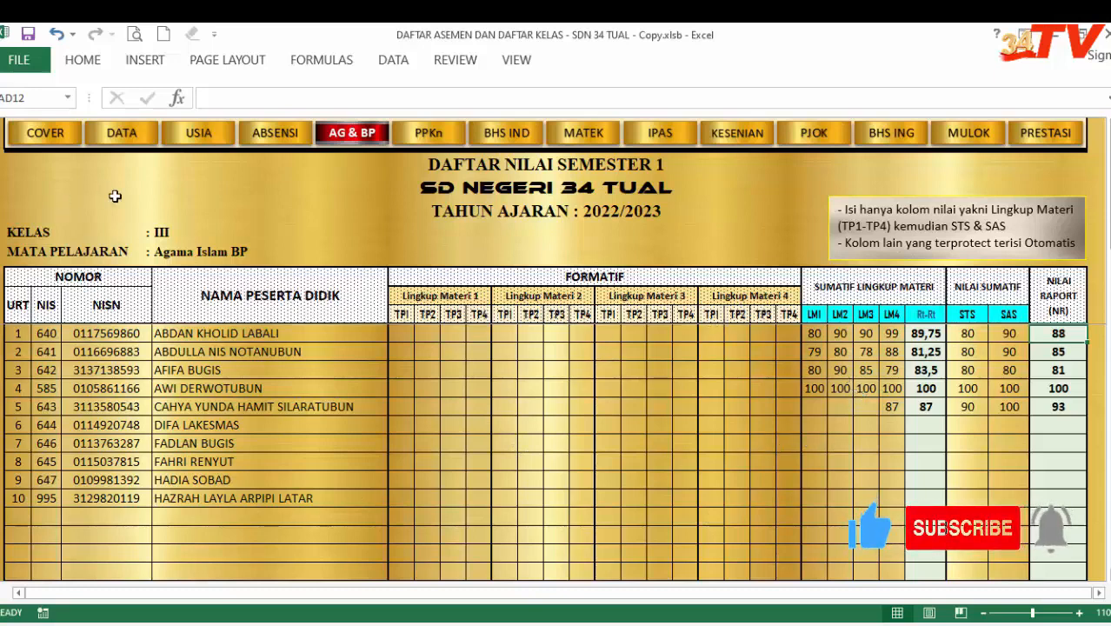
# Step: Open the PRESTASI sheet and examine the semester I and II columns for Pend. Ag. dan BP
pyautogui.click(1062, 137)
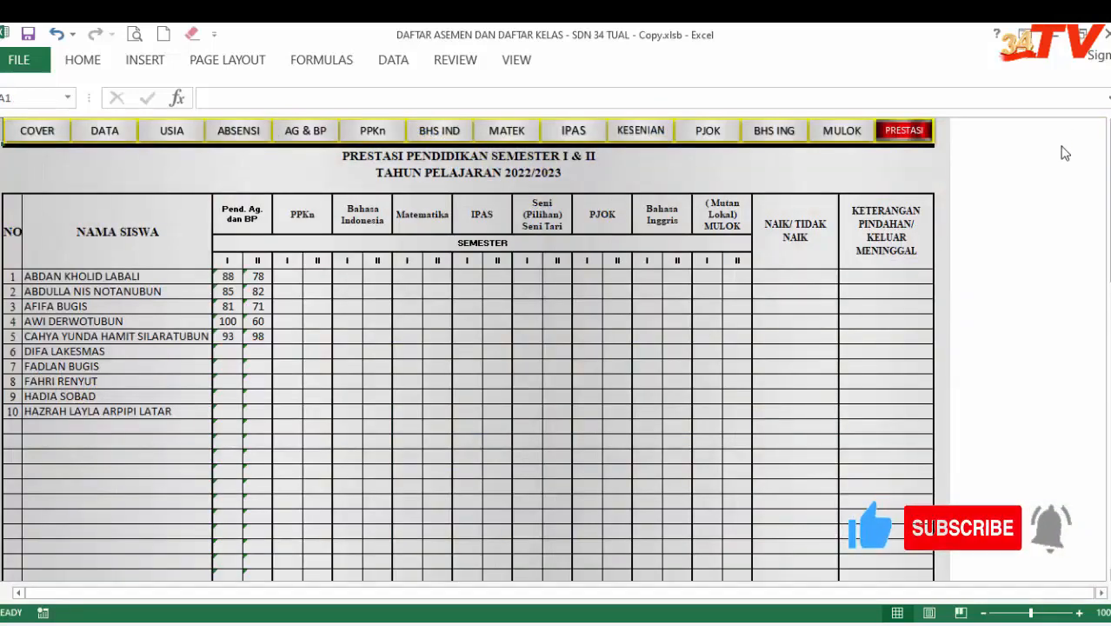
pyautogui.click(371, 372)
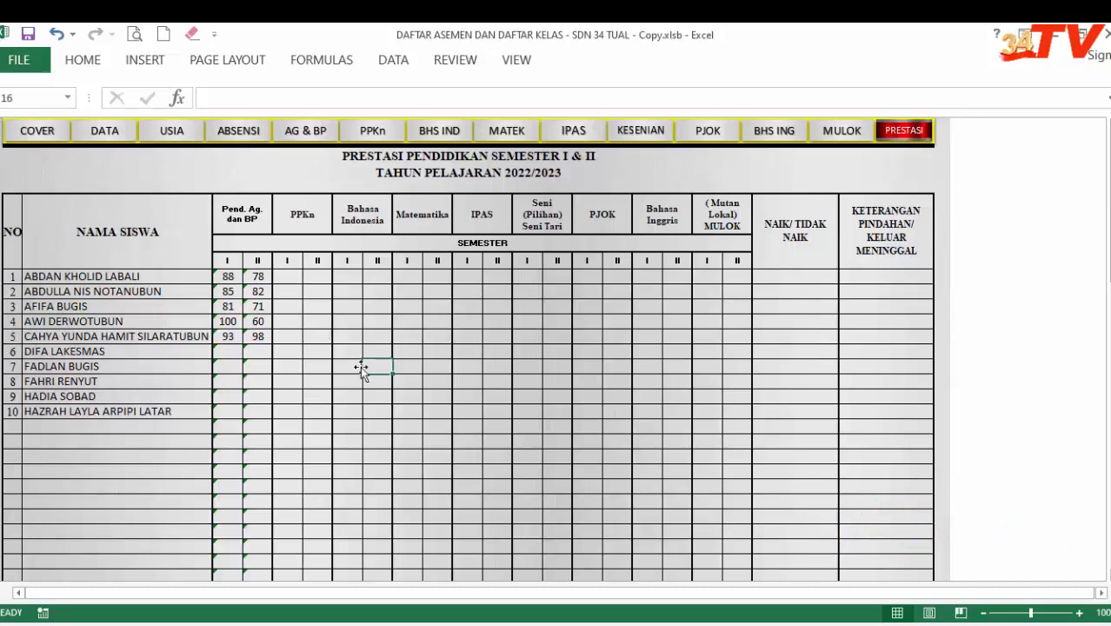
pyautogui.click(228, 261)
pyautogui.click(268, 261)
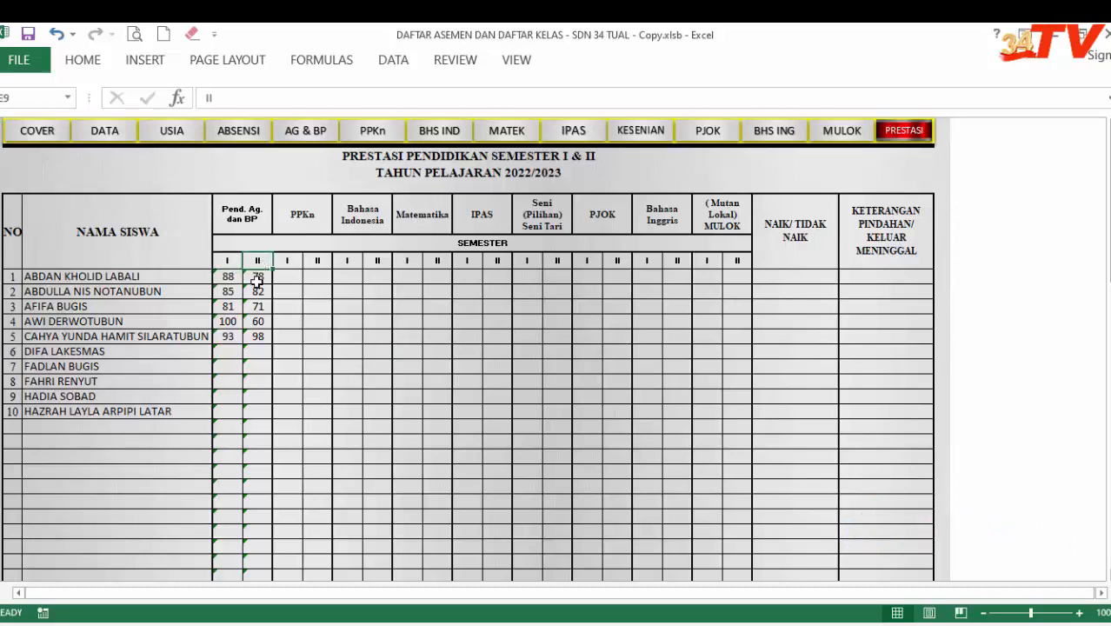
# Step: Return to the AG & BP grade sheet and review the NILAI RAPORT values of students 1 to 5
pyautogui.click(303, 135)
pyautogui.click(1058, 334)
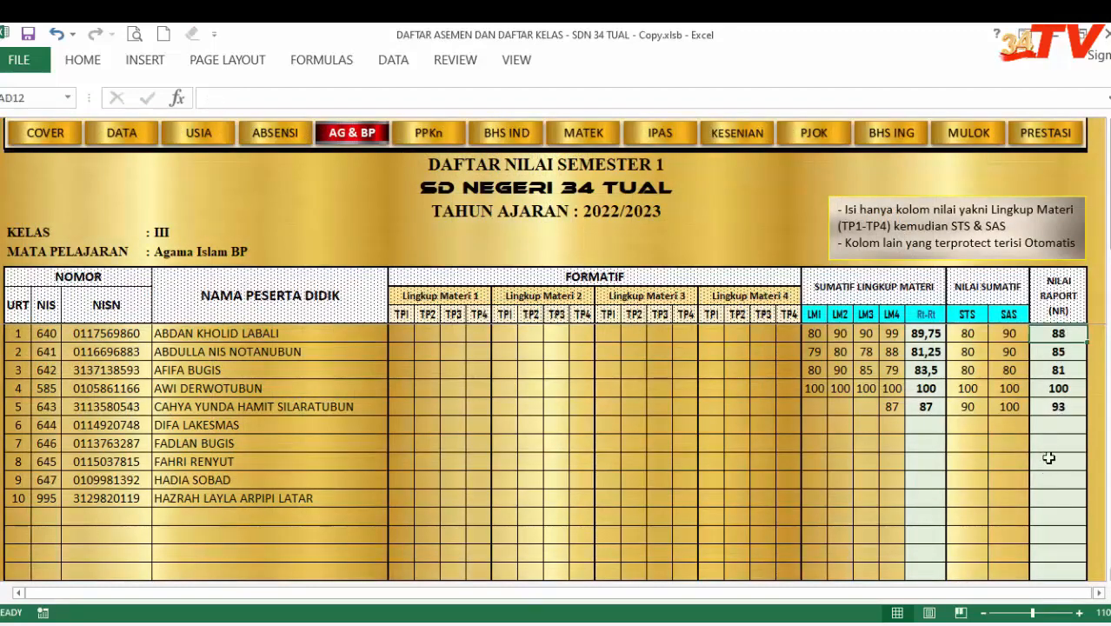
pyautogui.click(1067, 351)
pyautogui.click(1068, 374)
pyautogui.click(1065, 389)
pyautogui.click(1067, 407)
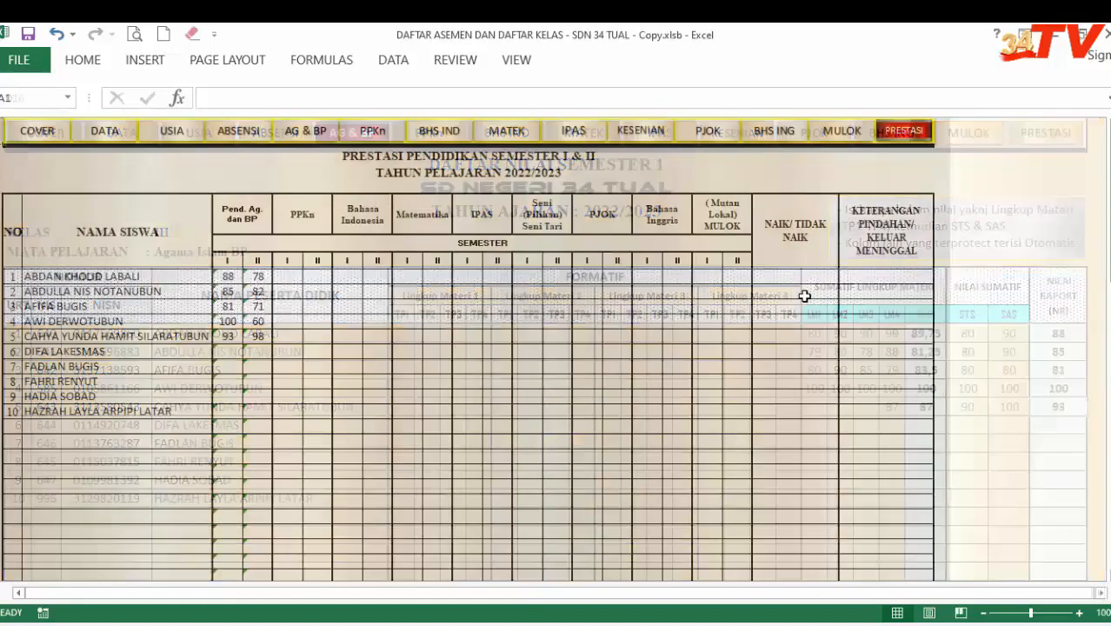
# Step: Open the PRESTASI sheet and inspect the source formula of student 1's semester II Pend. Ag. dan BP grade
pyautogui.click(1056, 132)
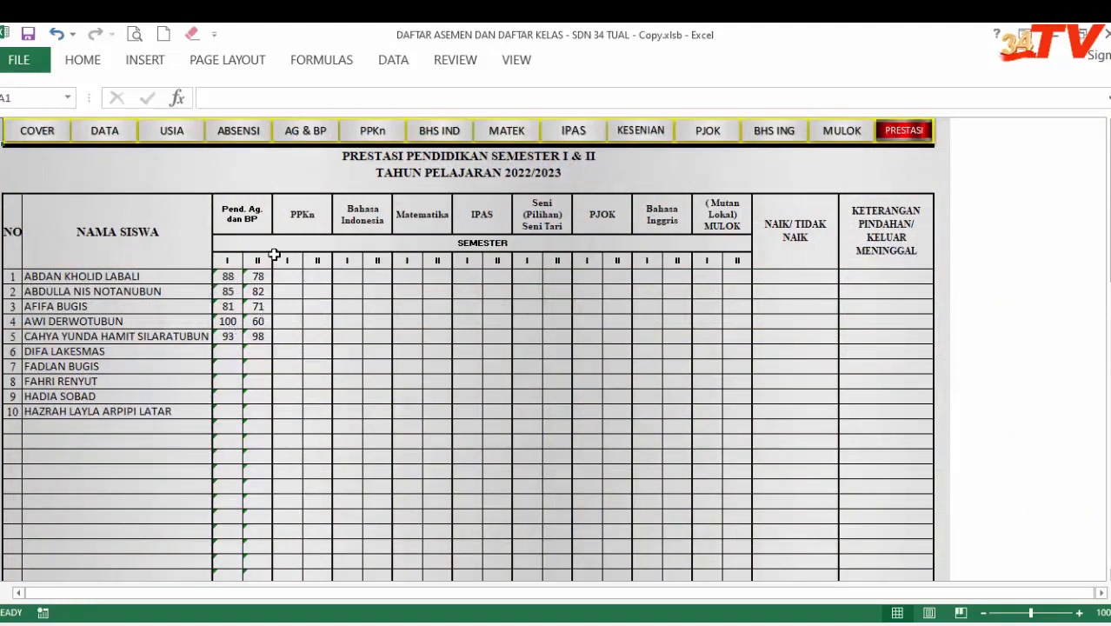
pyautogui.click(259, 276)
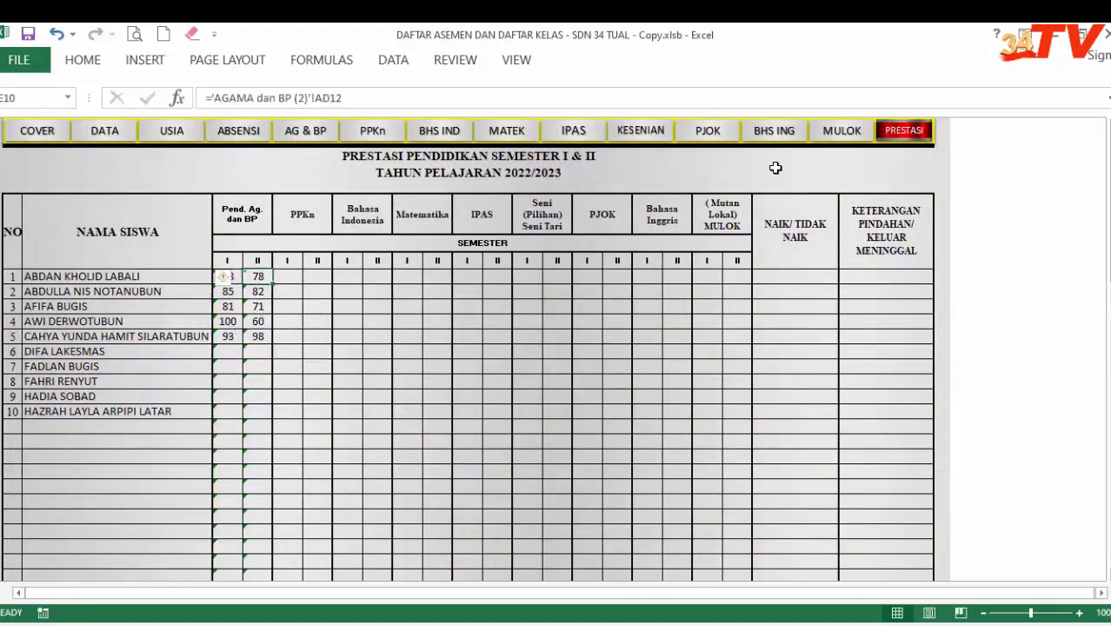
# Step: Switch to the semester II COVER sheet and open the semester II AG & BP grade sheet
pyautogui.click(54, 130)
pyautogui.click(42, 173)
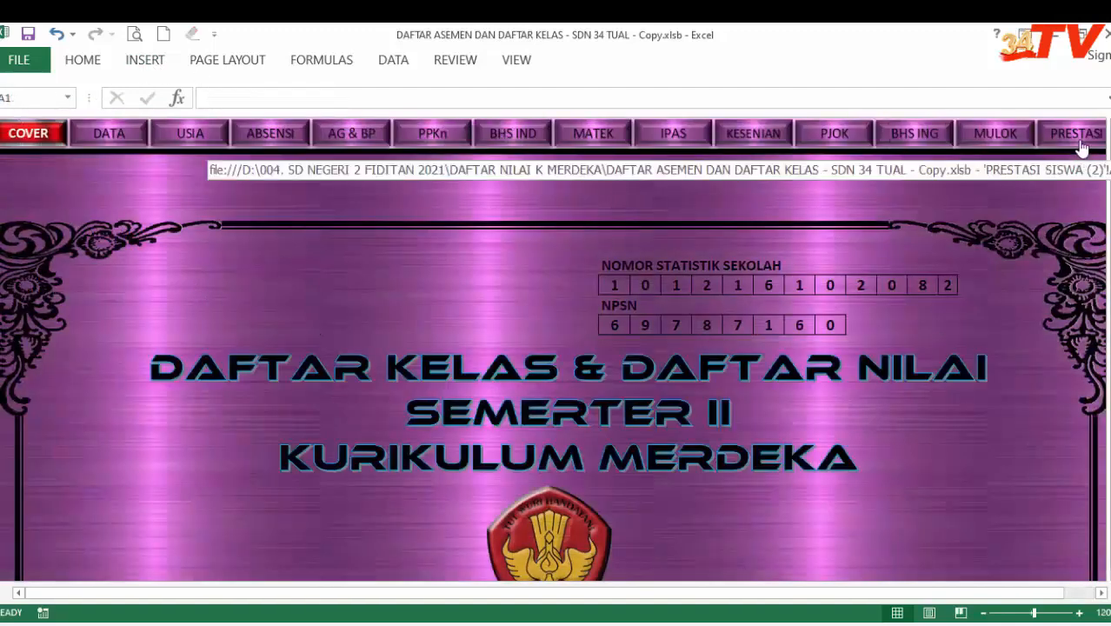
pyautogui.click(362, 140)
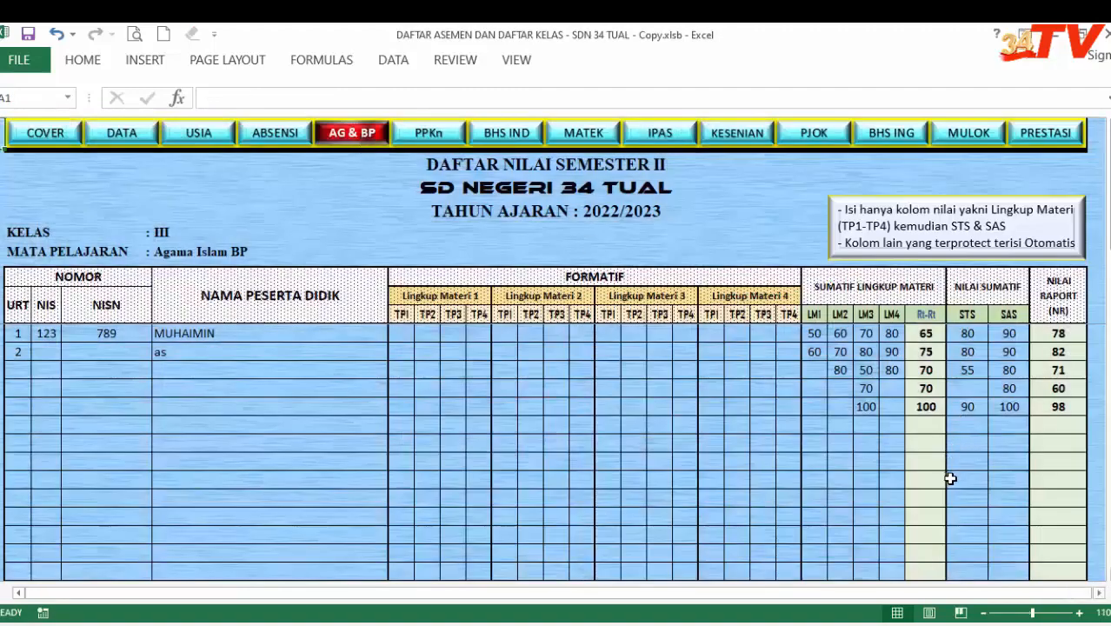
# Step: Compare student 1's semester II AG & BP NILAI RAPORT with the linked Pend. Ag. dan BP grades in the semester II PRESTASI sheet
pyautogui.click(1068, 141)
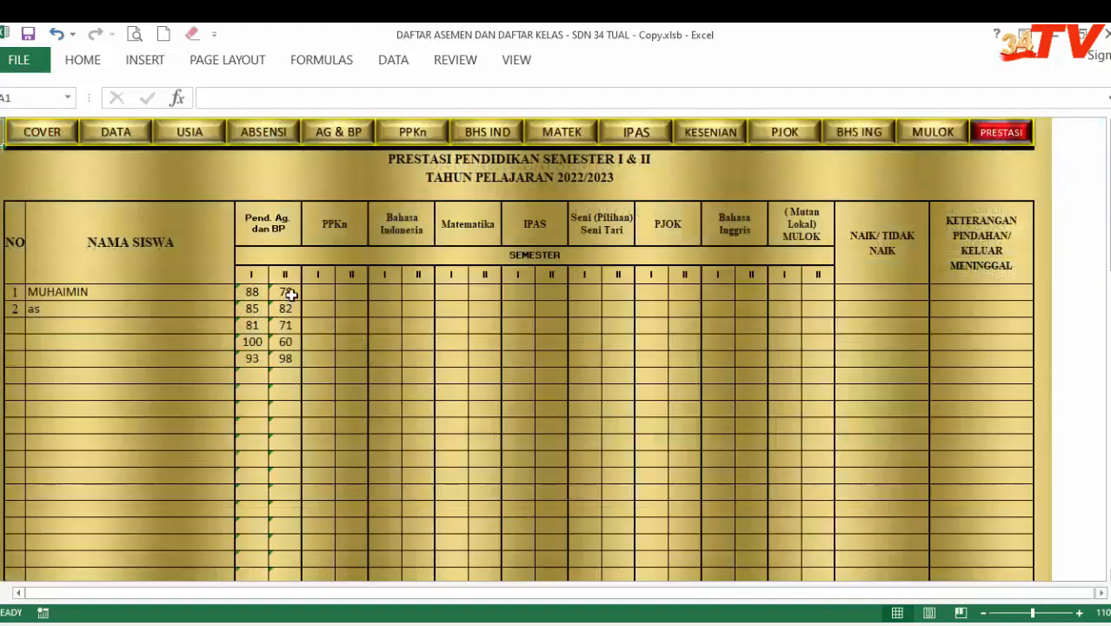
pyautogui.moveTo(251, 292); pyautogui.dragTo(285, 292)
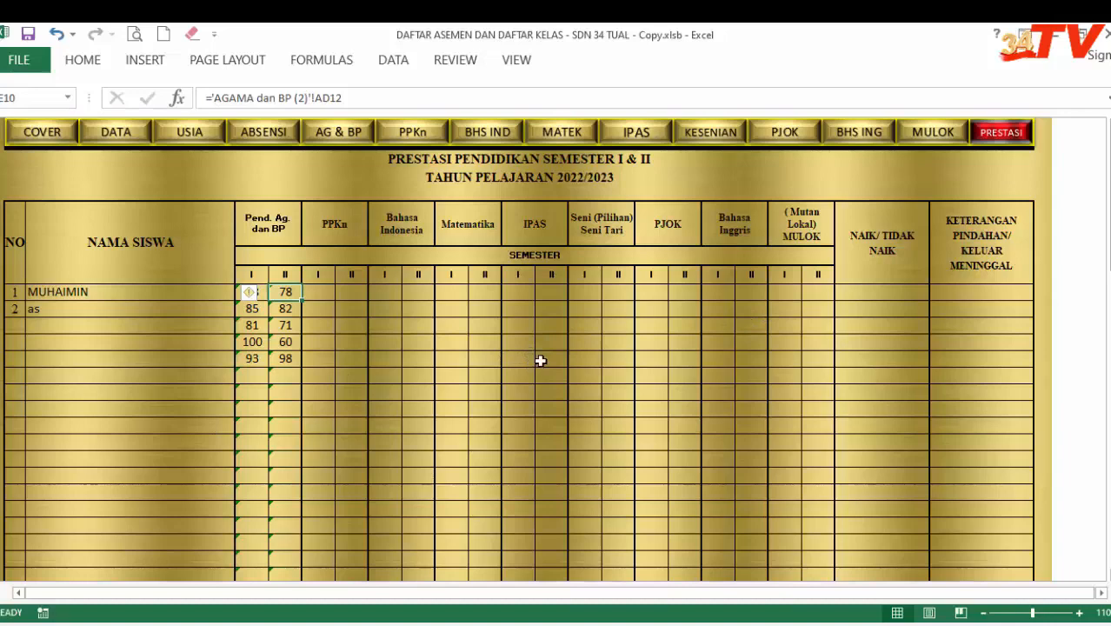
pyautogui.click(333, 135)
pyautogui.click(1073, 334)
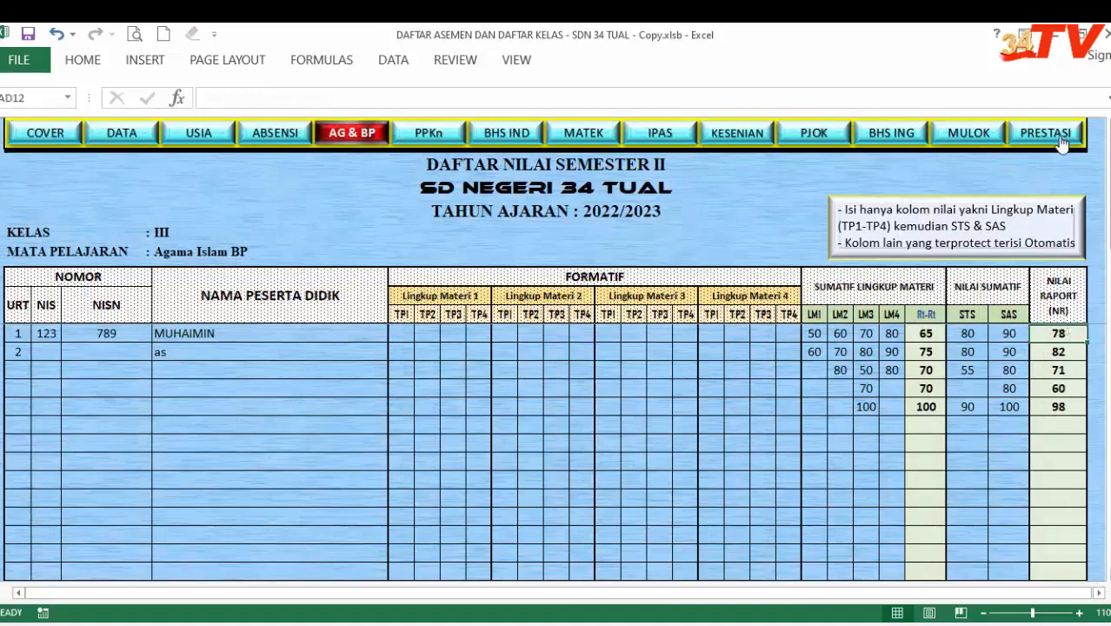
pyautogui.click(1061, 143)
pyautogui.click(253, 292)
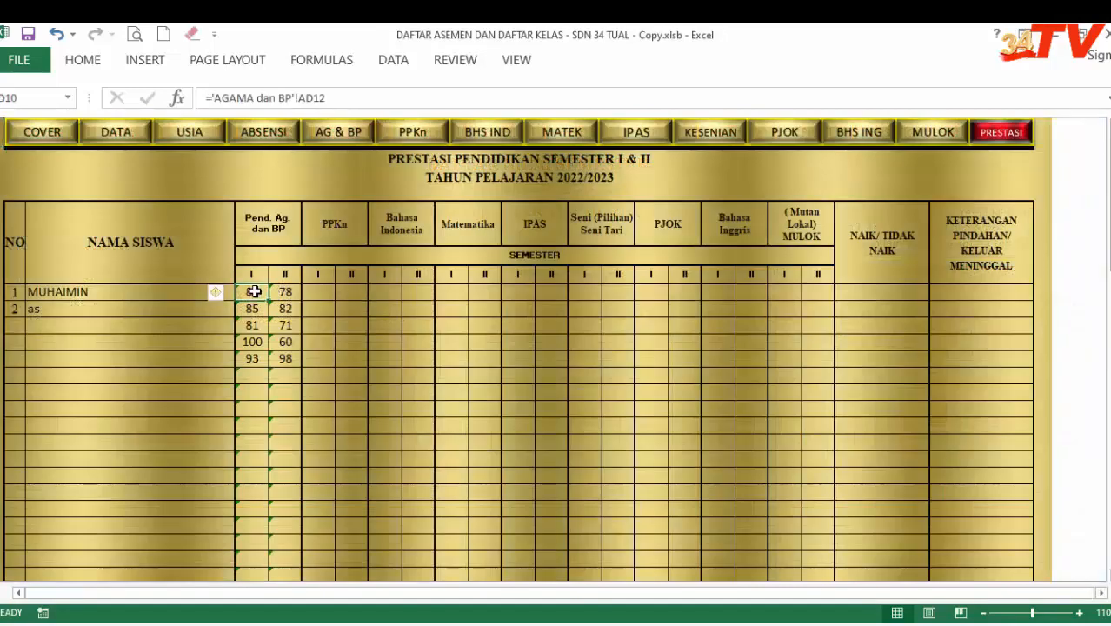
pyautogui.click(289, 293)
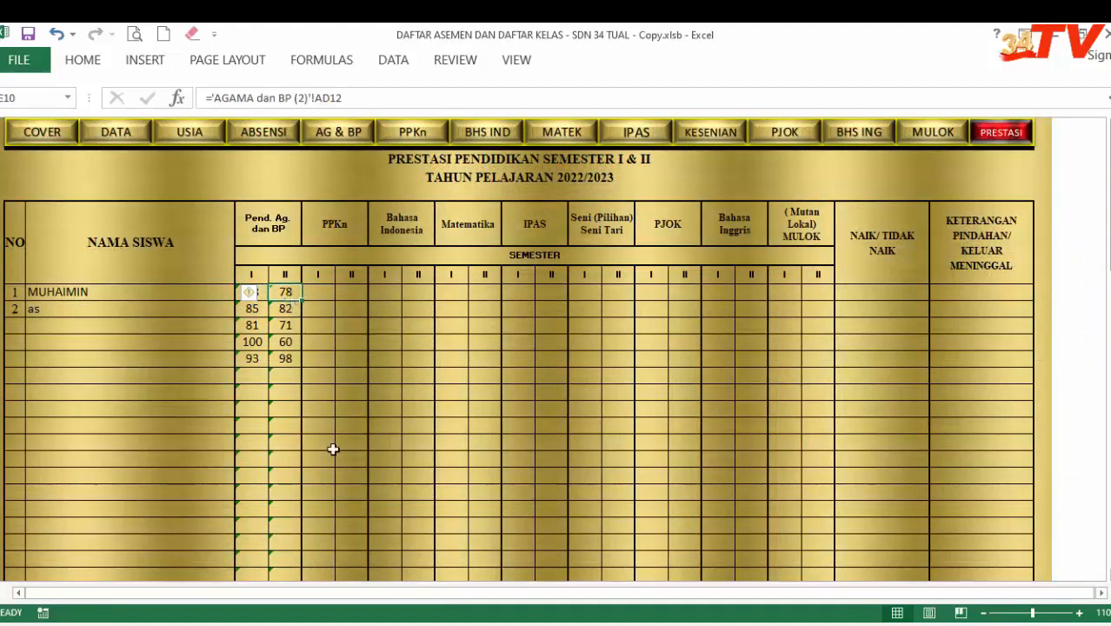
# Step: Compare student 2's NILAI RAPORT on the semester II AG & BP sheet with the linked semester II grade in PRESTASI
pyautogui.click(359, 135)
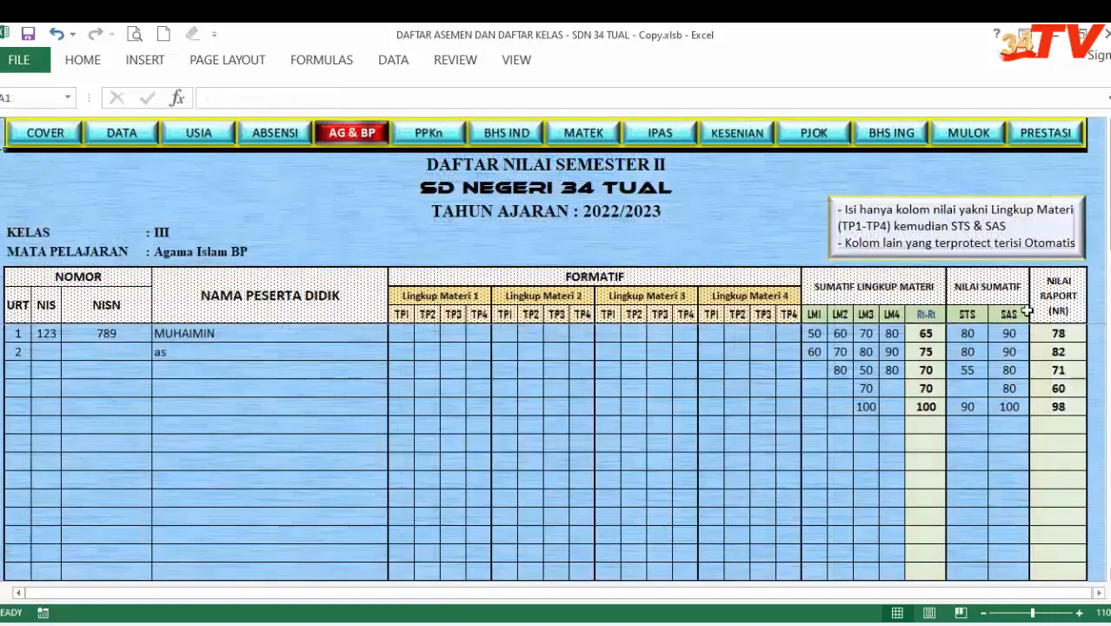
pyautogui.click(1074, 349)
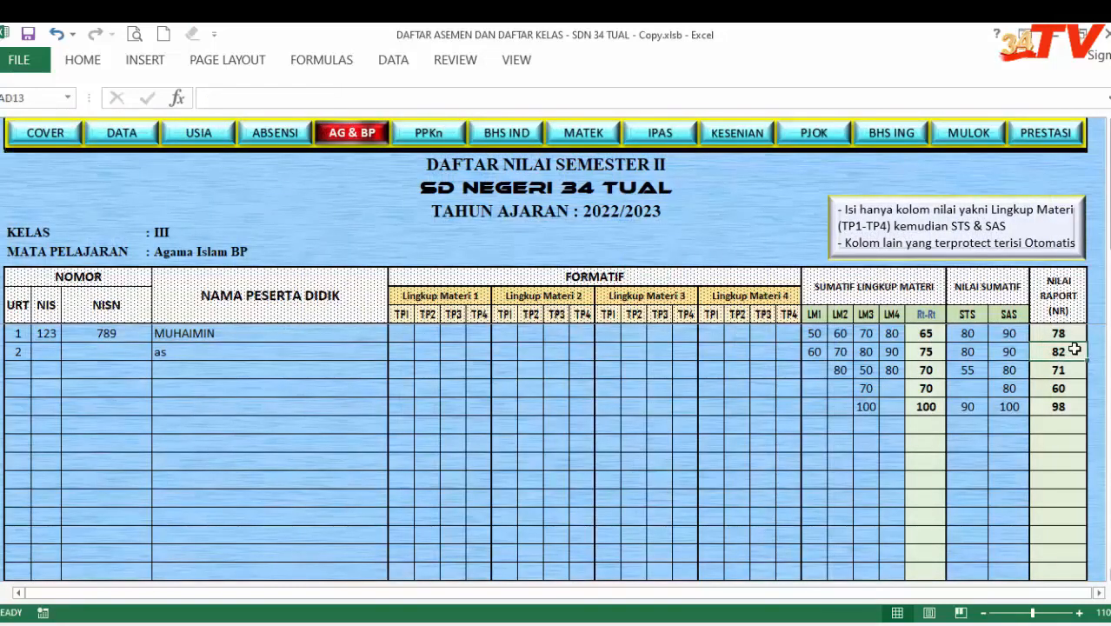
pyautogui.click(1047, 132)
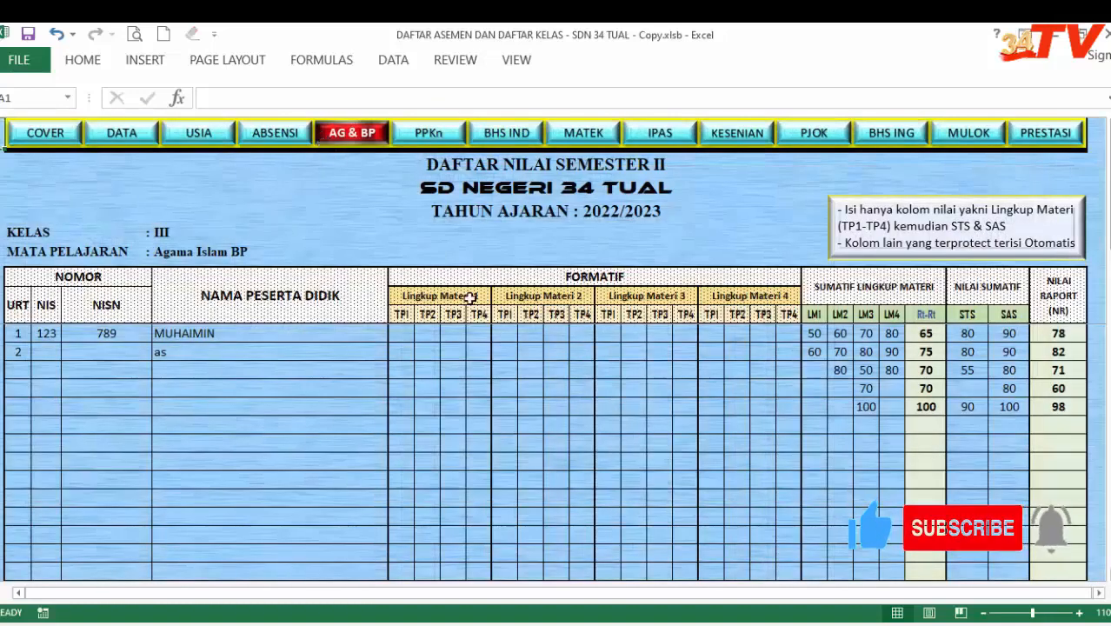
pyautogui.click(1066, 354)
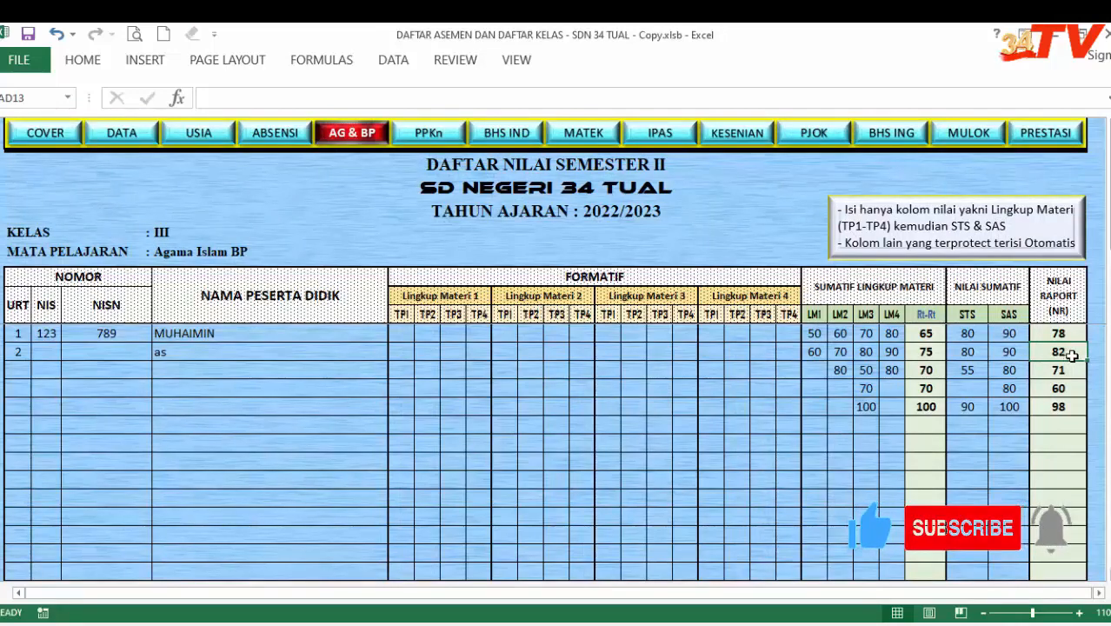
pyautogui.click(1070, 129)
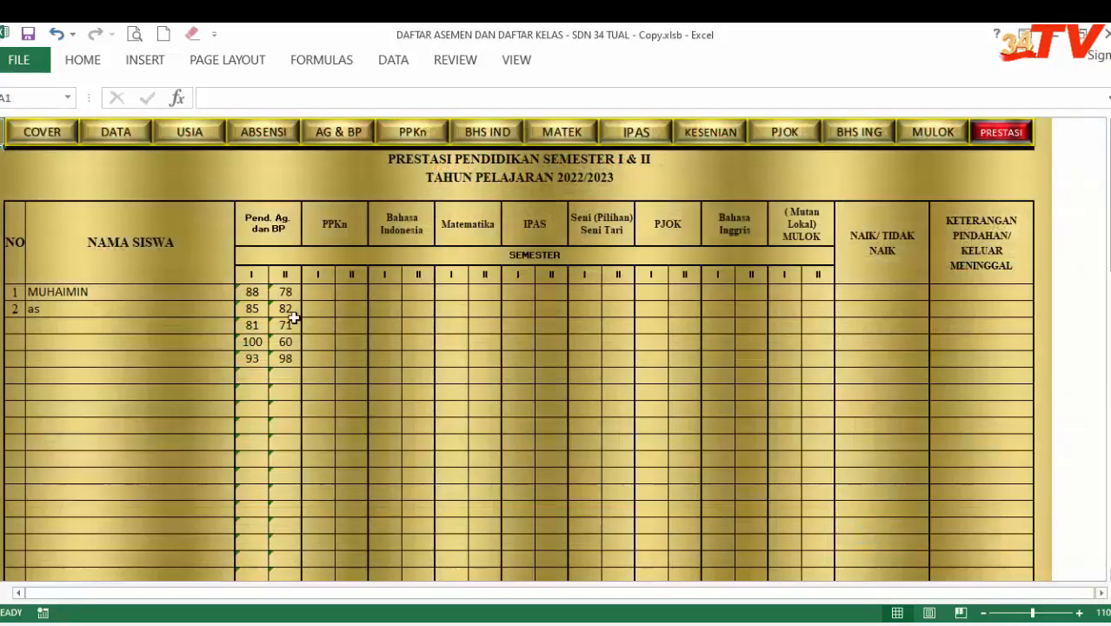
pyautogui.click(292, 308)
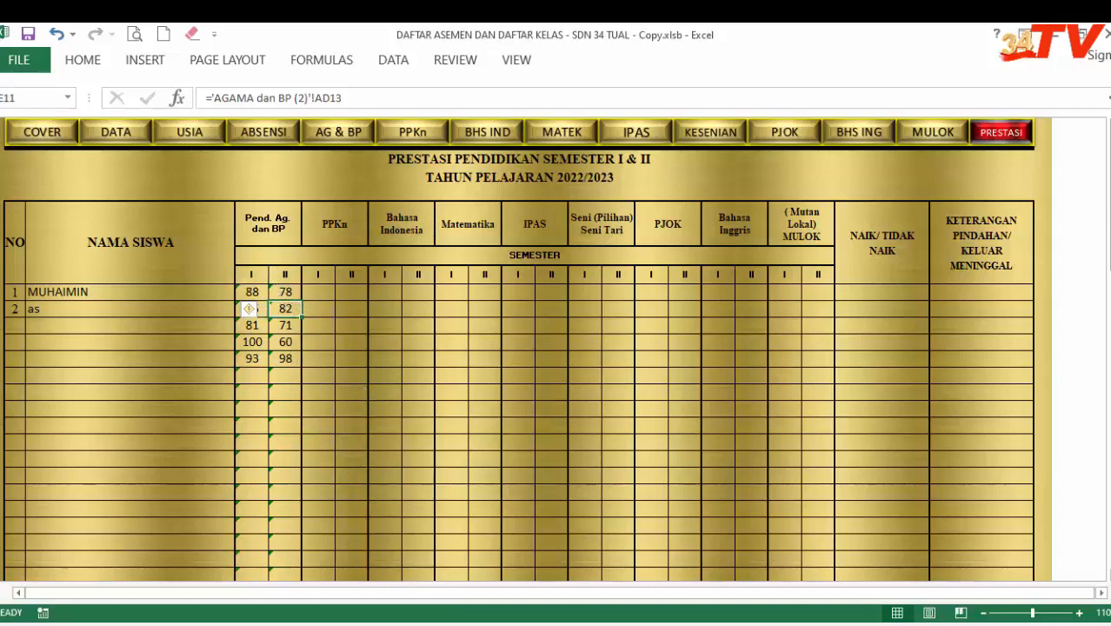
# Step: Examine the semester I and II grade cells for PPKn, Bahasa Indonesia, Matematika and IPAS in the PRESTASI sheet
pyautogui.moveTo(1110, 209)
pyautogui.mouseDown()
pyautogui.moveTo(1110, 387)
pyautogui.moveTo(1110, 204)
pyautogui.mouseUp()
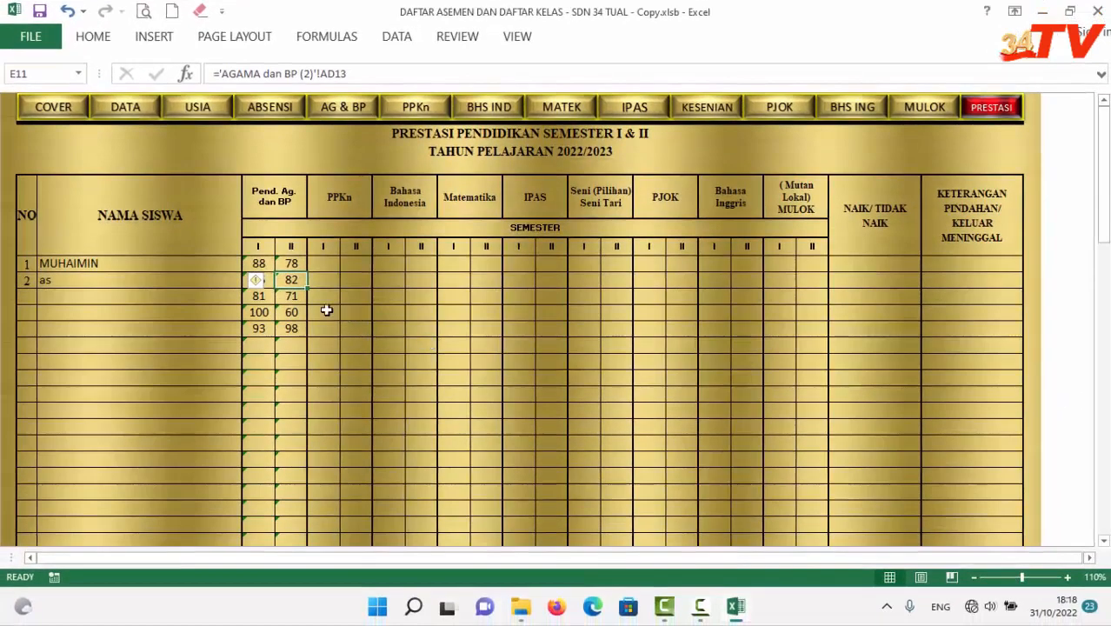
pyautogui.click(326, 311)
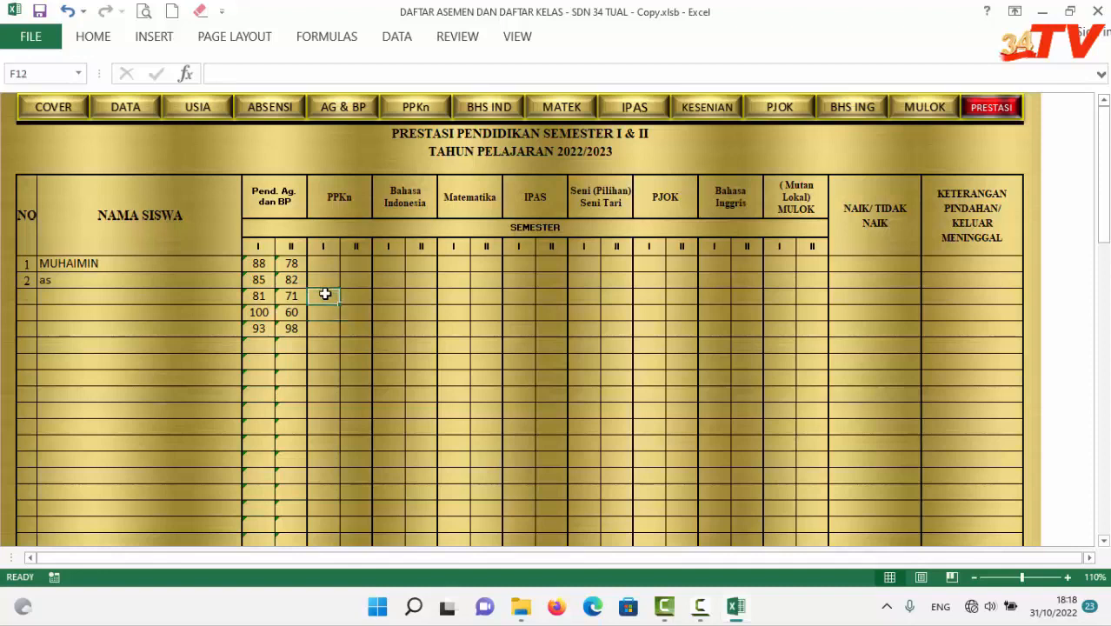
pyautogui.click(321, 279)
pyautogui.click(360, 268)
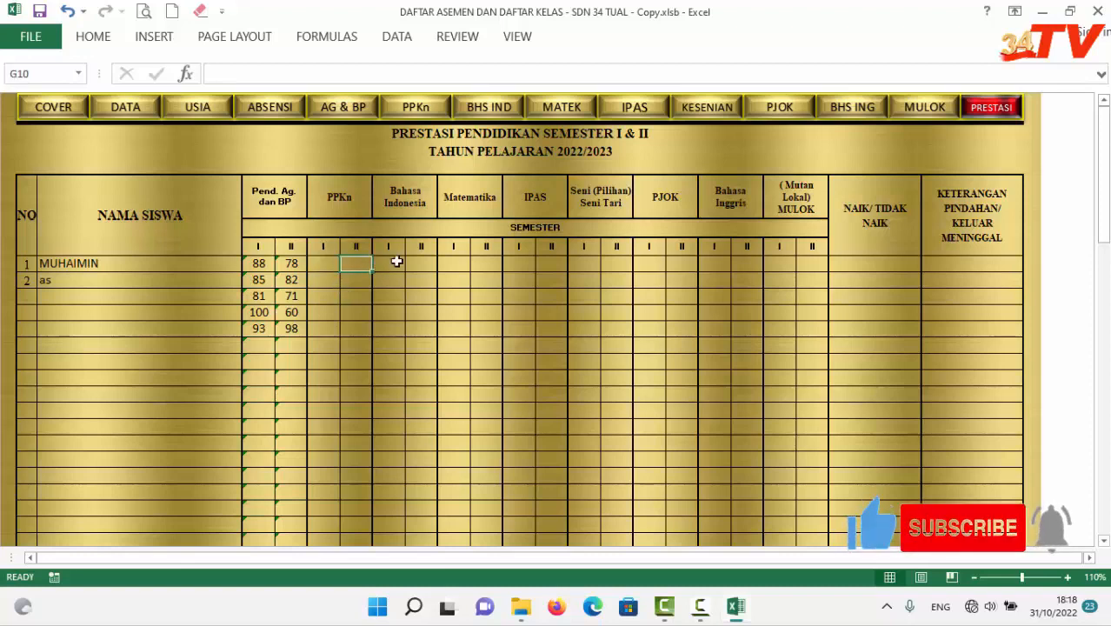
pyautogui.click(388, 265)
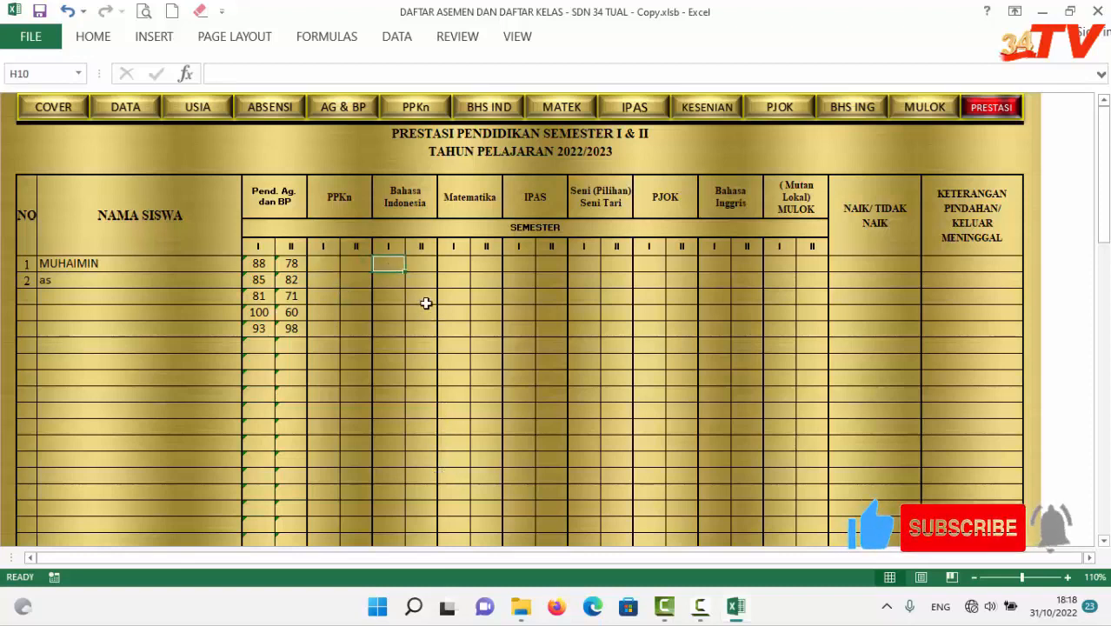
pyautogui.click(421, 268)
pyautogui.click(459, 266)
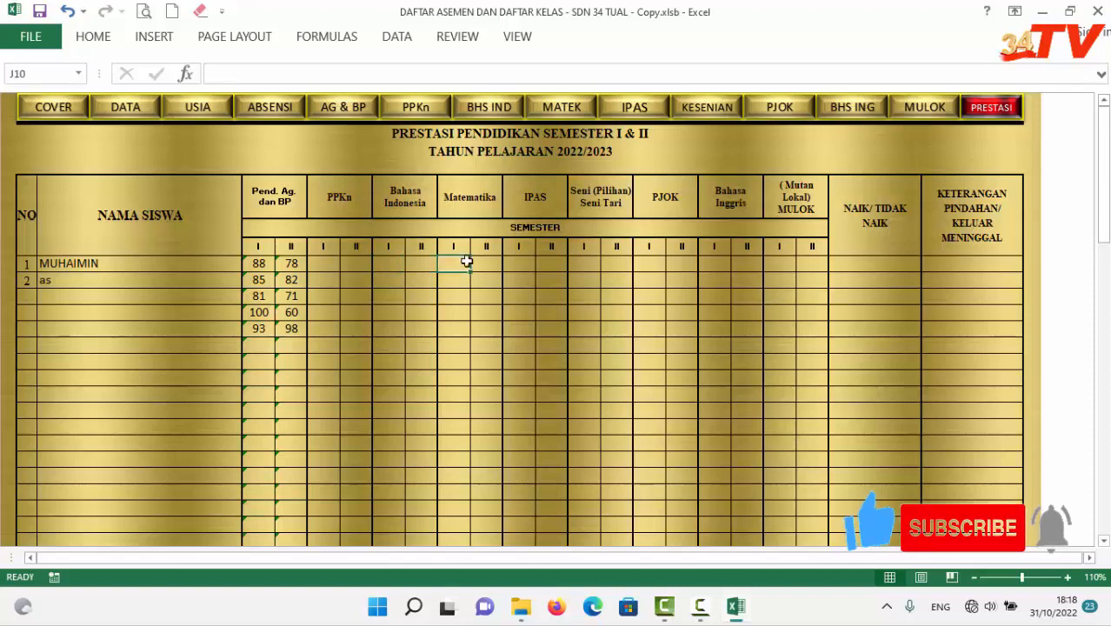
pyautogui.click(494, 266)
pyautogui.click(520, 264)
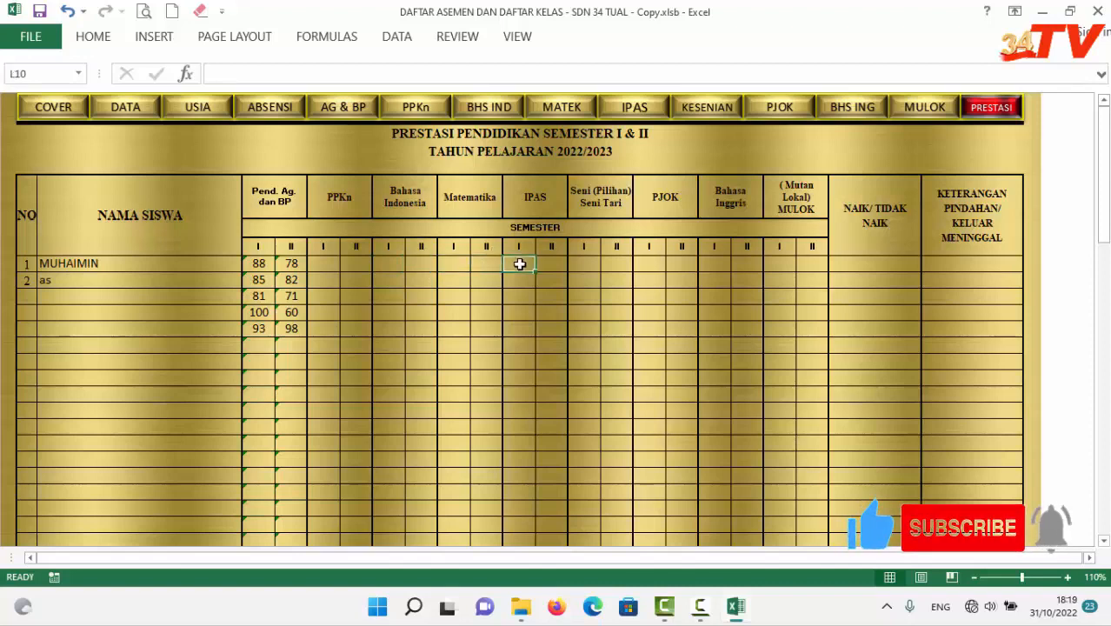
pyautogui.click(546, 263)
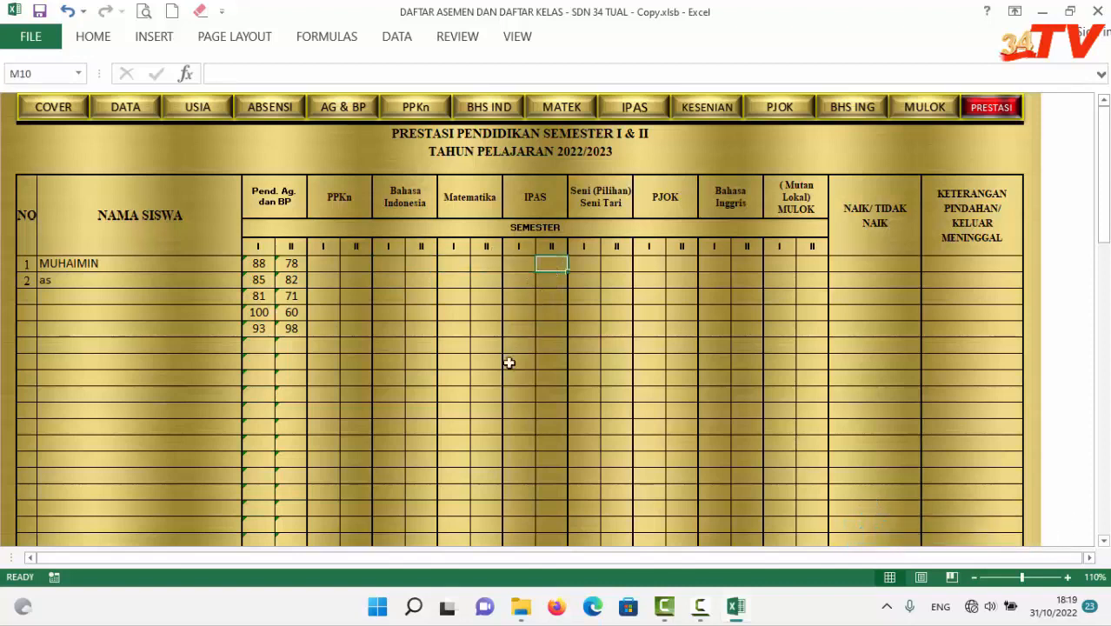
# Step: Return to the COVER sheet of the semester II register
pyautogui.moveTo(1103, 157)
pyautogui.mouseDown()
pyautogui.moveTo(1085, 369)
pyautogui.moveTo(1054, 105)
pyautogui.mouseUp()
pyautogui.click(56, 107)
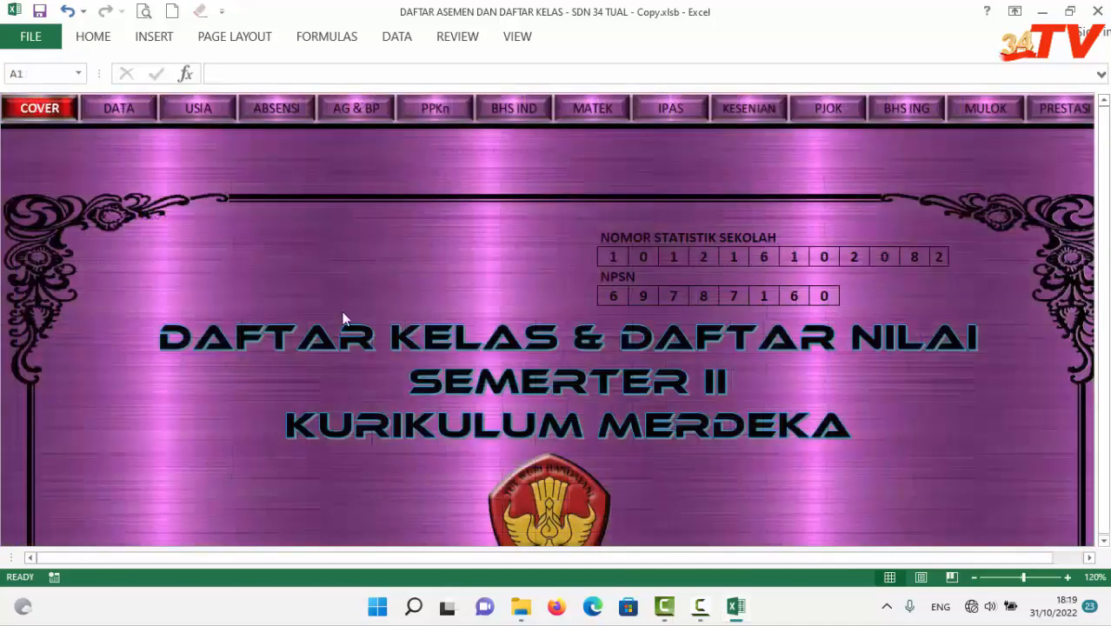